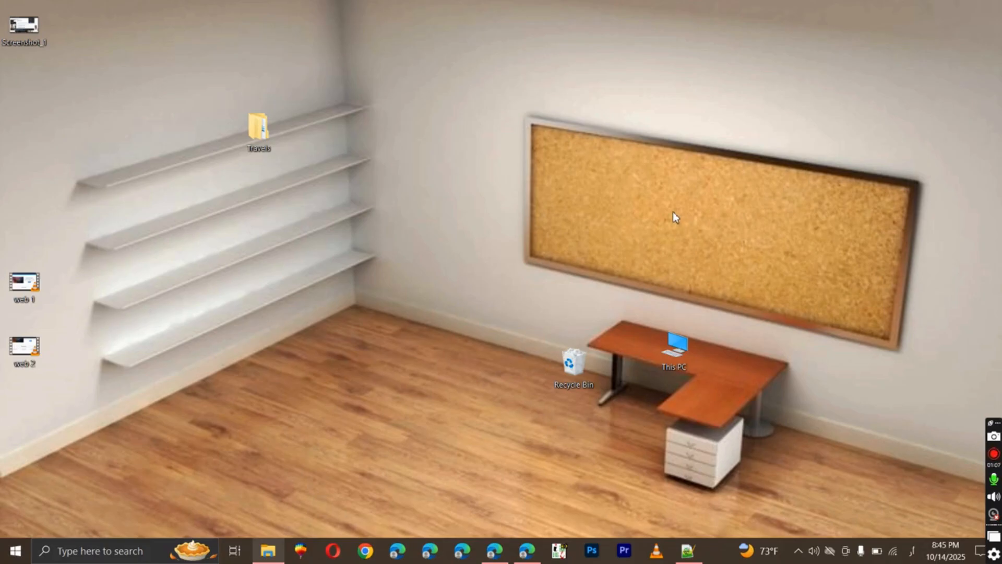
- Refresh the desktop and create a new folder, keeping the default name 'New folder'
{"action": "right_click", "coordinate": [426, 103]}
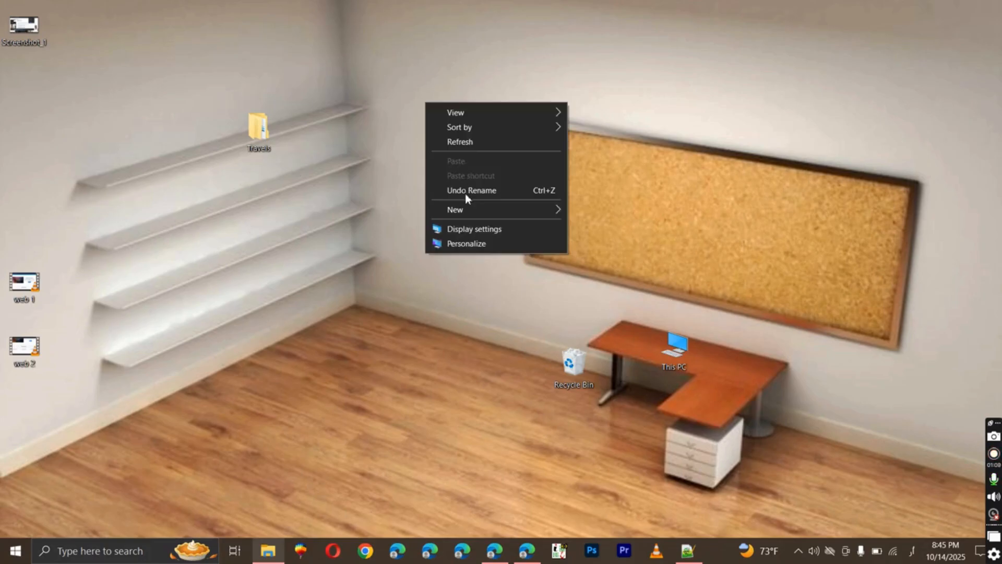
{"action": "left_click", "coordinate": [459, 139]}
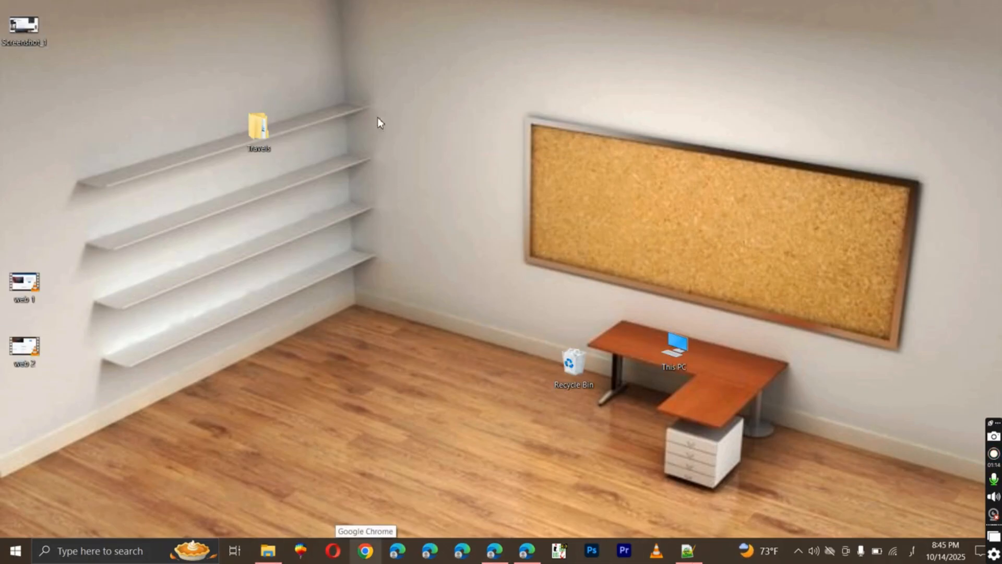
{"action": "right_click", "coordinate": [384, 55]}
{"action": "mouse_move", "coordinate": [426, 161]}
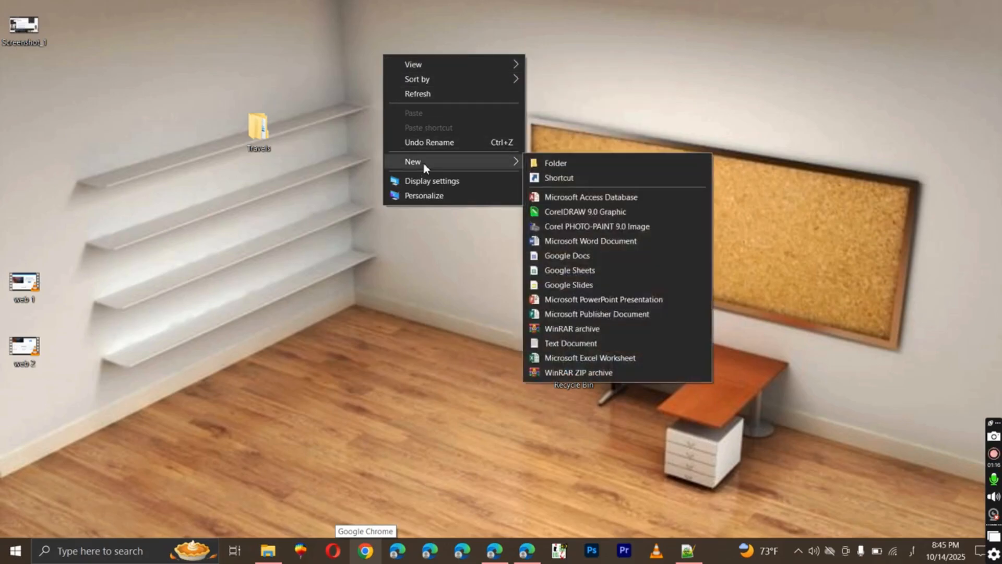
{"action": "left_click", "coordinate": [582, 163]}
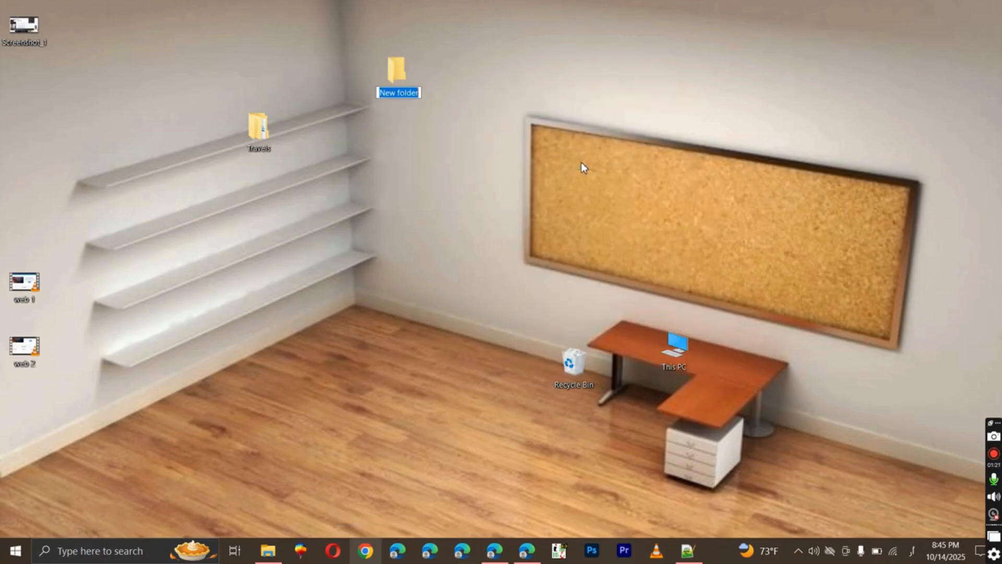
{"action": "key", "text": "Return"}
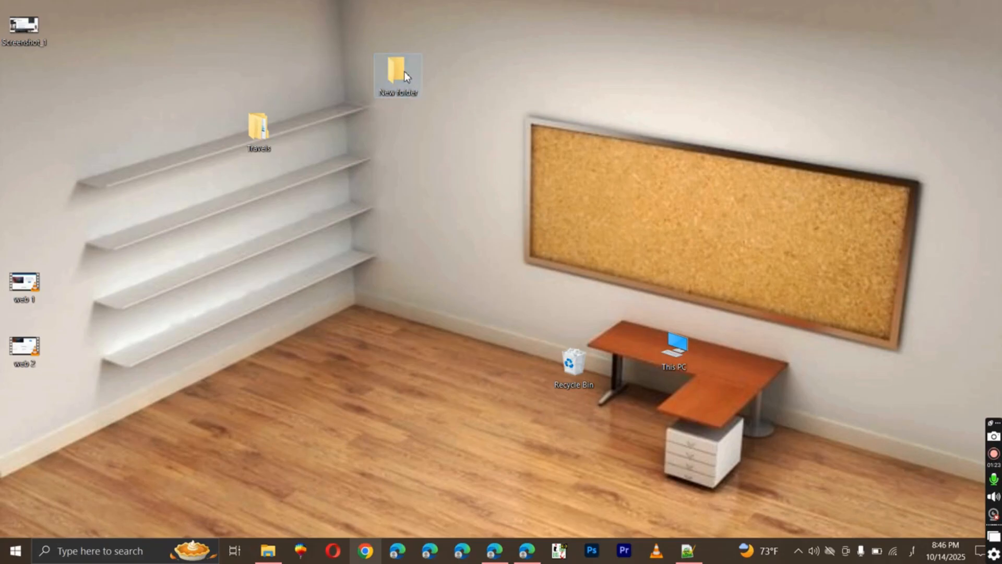
- Copy Screenshot_1 from the desktop and paste it into New folder
{"action": "double_click", "coordinate": [404, 71]}
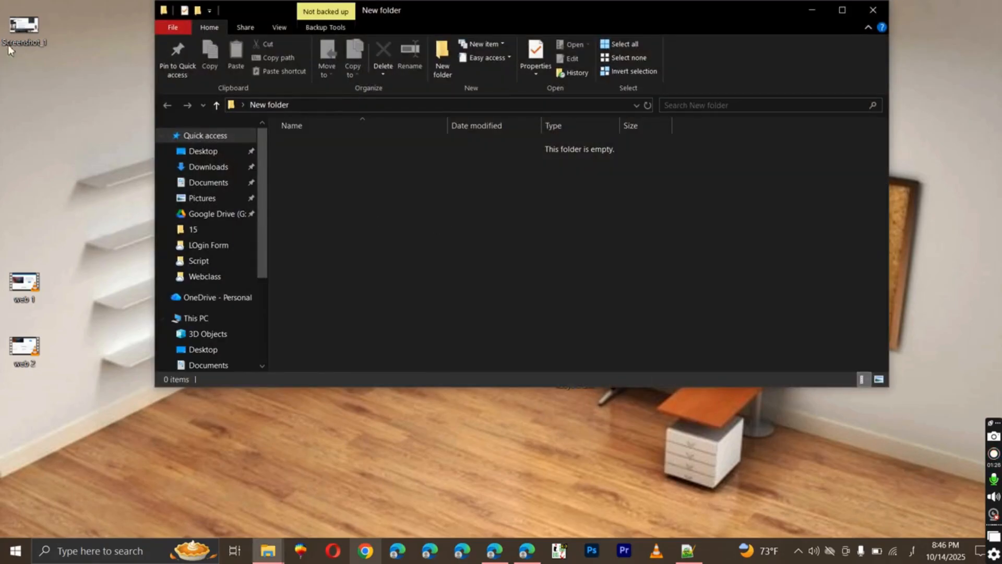
{"action": "left_click", "coordinate": [873, 9]}
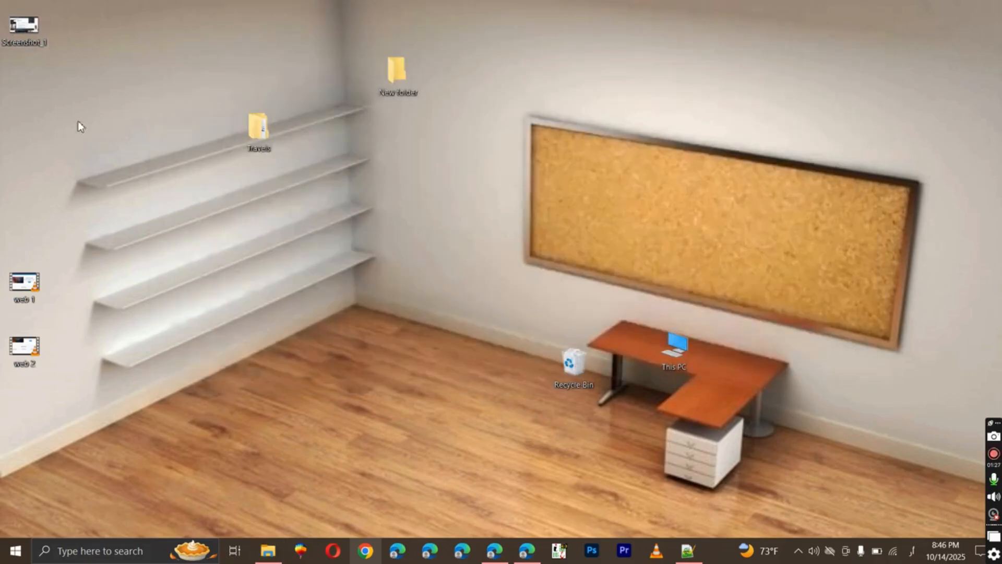
{"action": "right_click", "coordinate": [18, 29]}
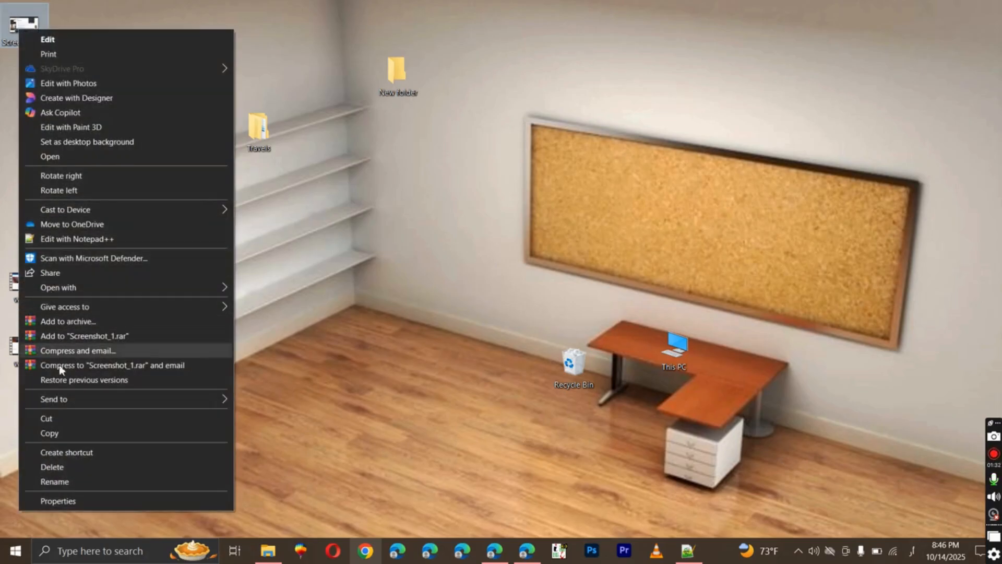
{"action": "left_click", "coordinate": [64, 432]}
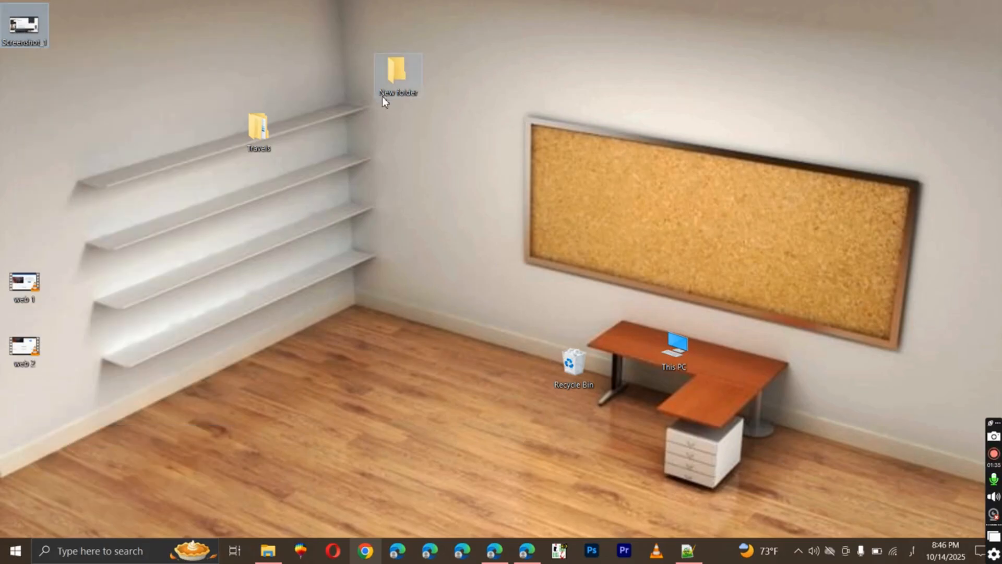
{"action": "double_click", "coordinate": [405, 73]}
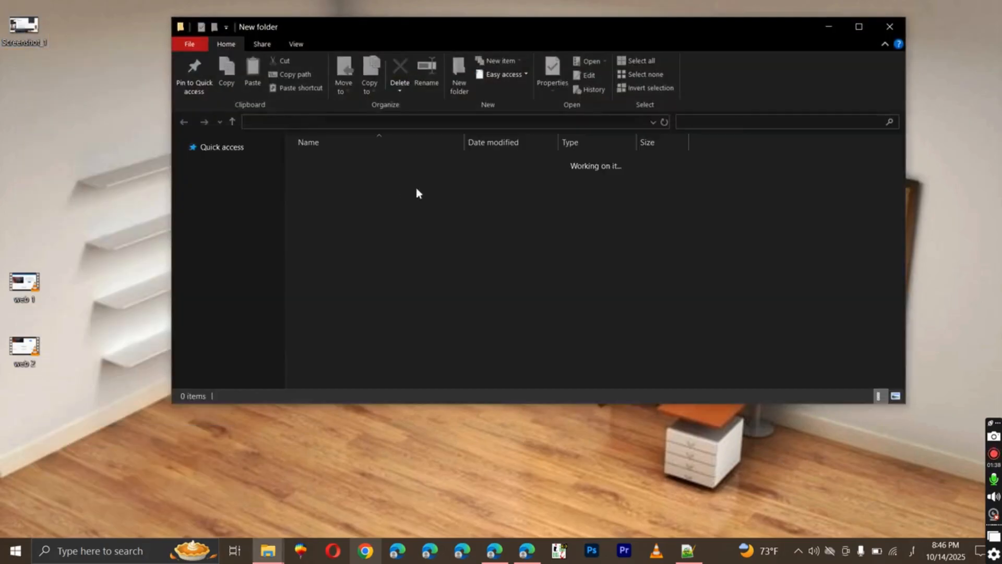
{"action": "right_click", "coordinate": [392, 175]}
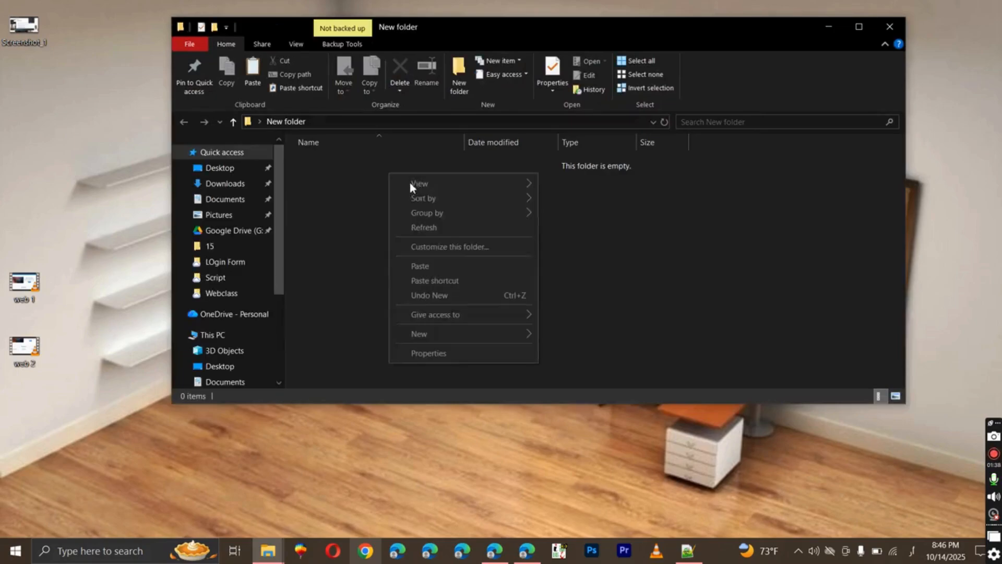
{"action": "left_click", "coordinate": [433, 271]}
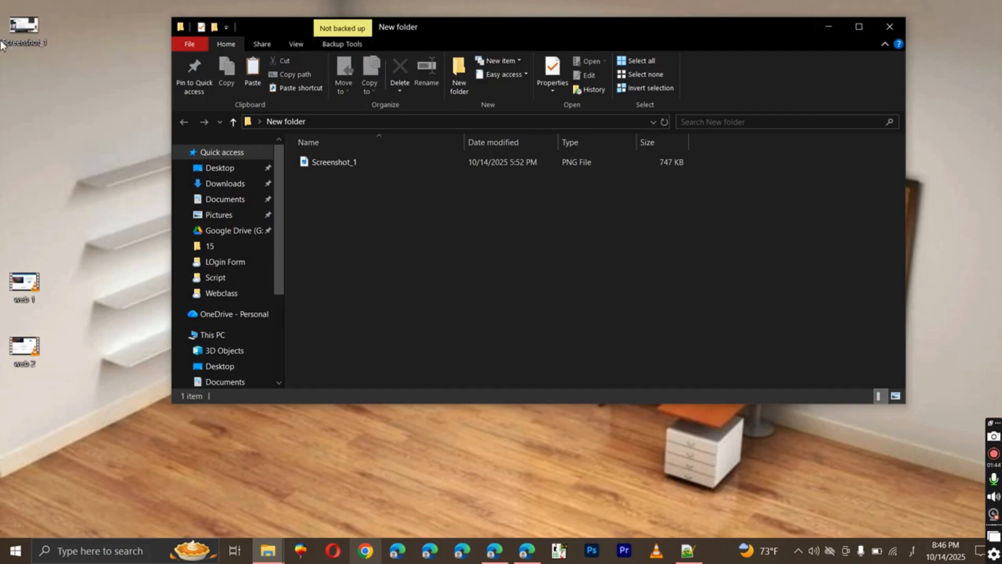
- Copy Screenshot_1 again, close the New folder window and refresh the desktop
{"action": "left_click", "coordinate": [26, 34]}
{"action": "right_click", "coordinate": [26, 34]}
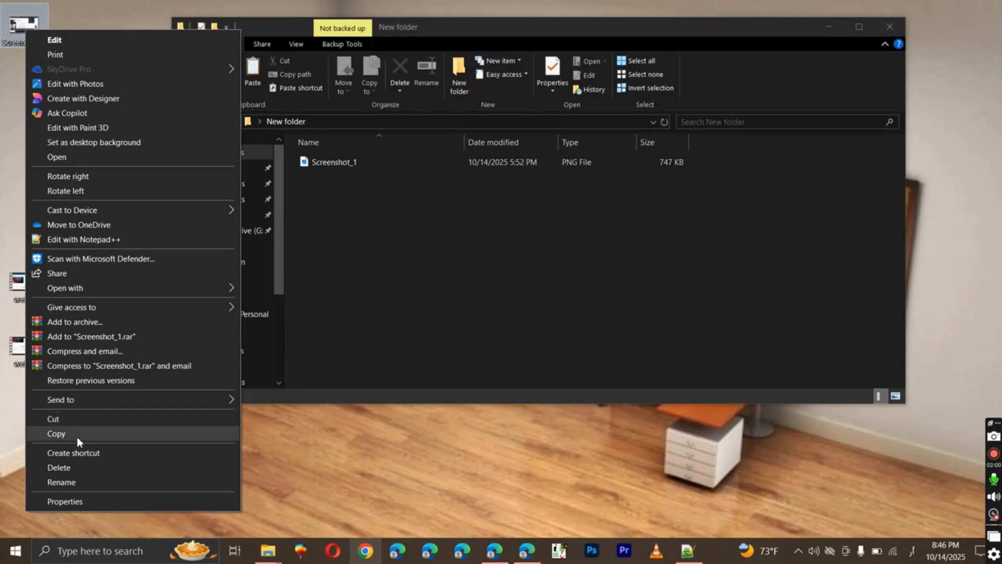
{"action": "left_click", "coordinate": [376, 198]}
{"action": "right_click", "coordinate": [387, 210]}
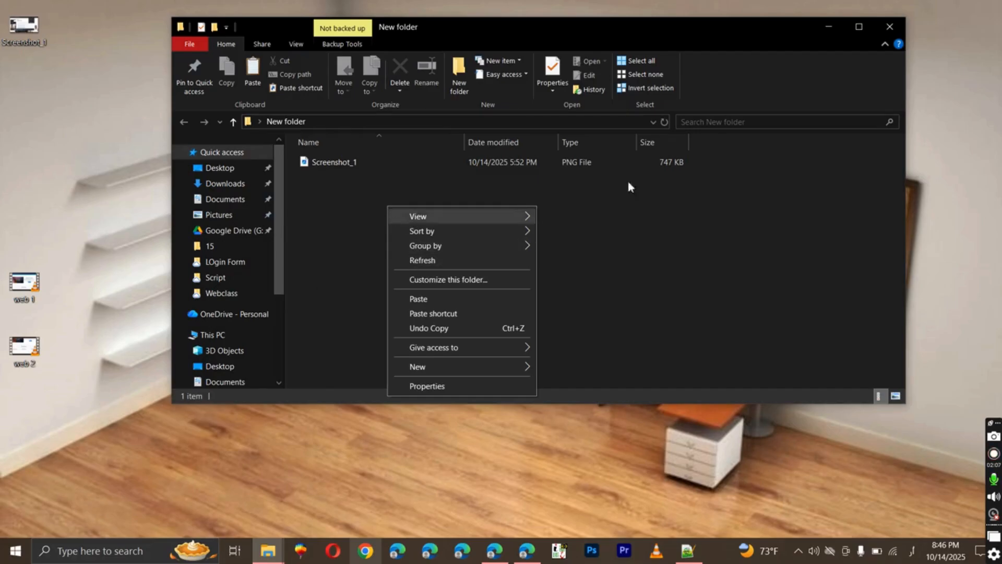
{"action": "left_click", "coordinate": [890, 28]}
{"action": "right_click", "coordinate": [454, 178]}
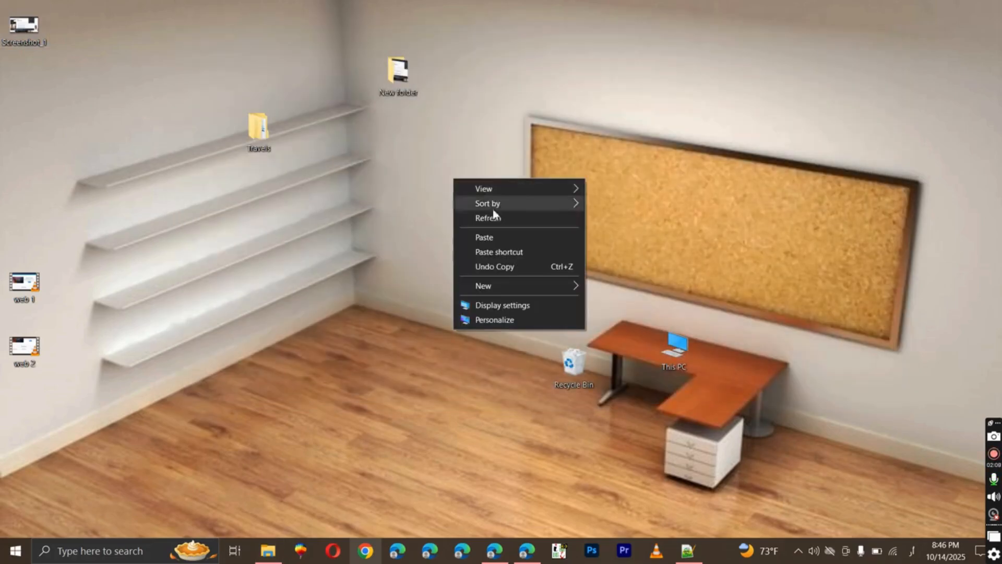
{"action": "left_click", "coordinate": [495, 218]}
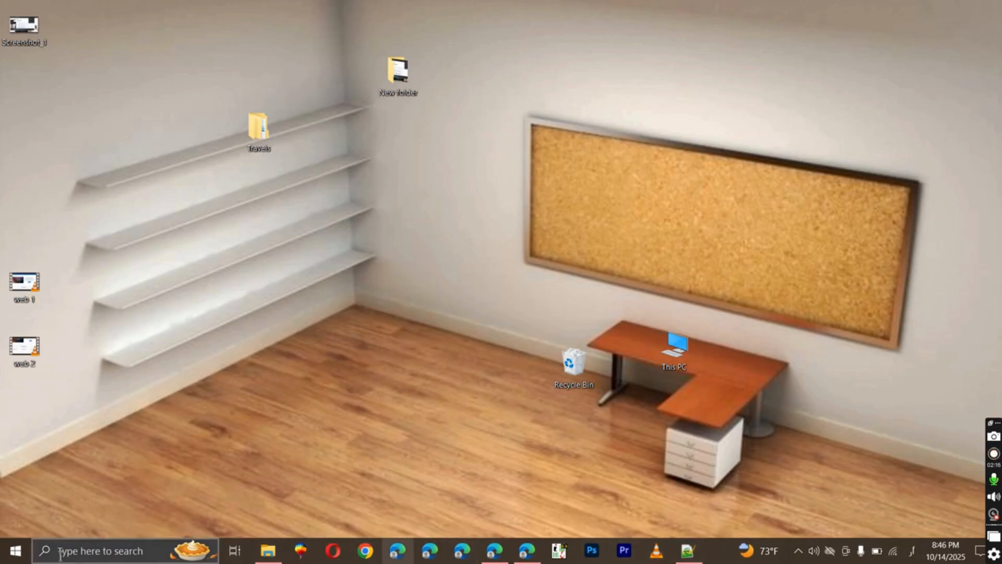
- Switch the keyboard to English, search Start for 'contr' and launch Control Panel
{"action": "left_click", "coordinate": [16, 551]}
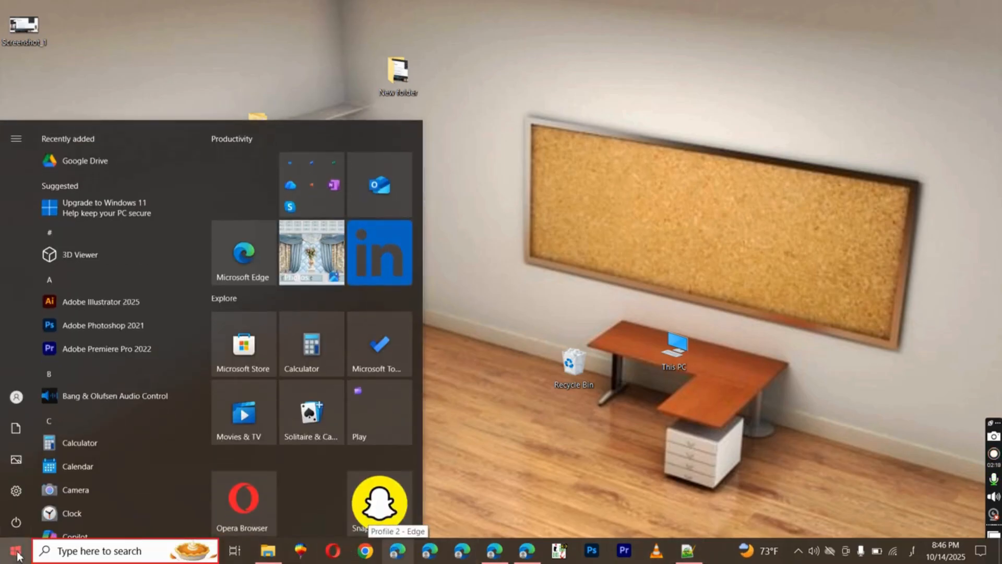
{"action": "left_click", "coordinate": [127, 550]}
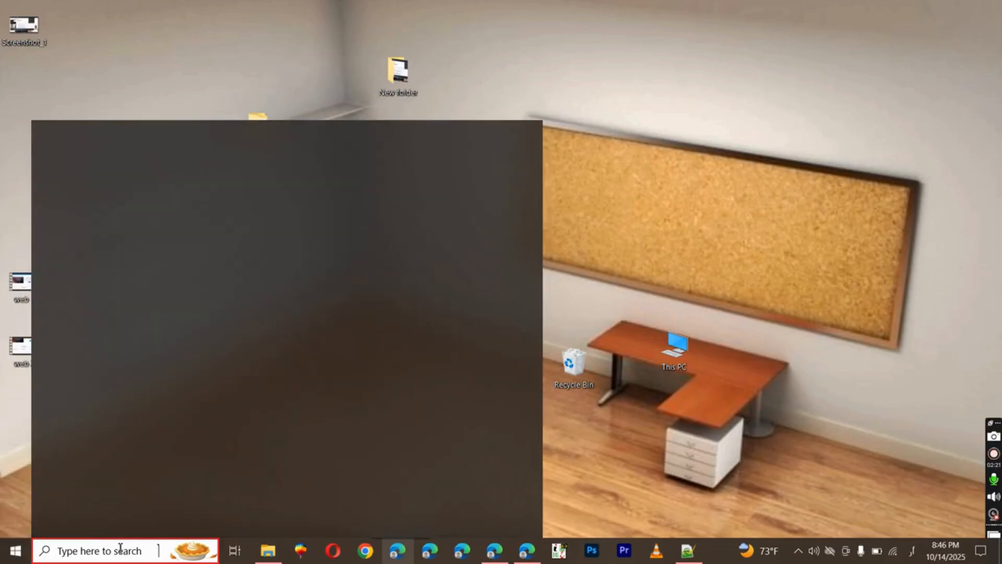
{"action": "type", "text": "چہنت"}
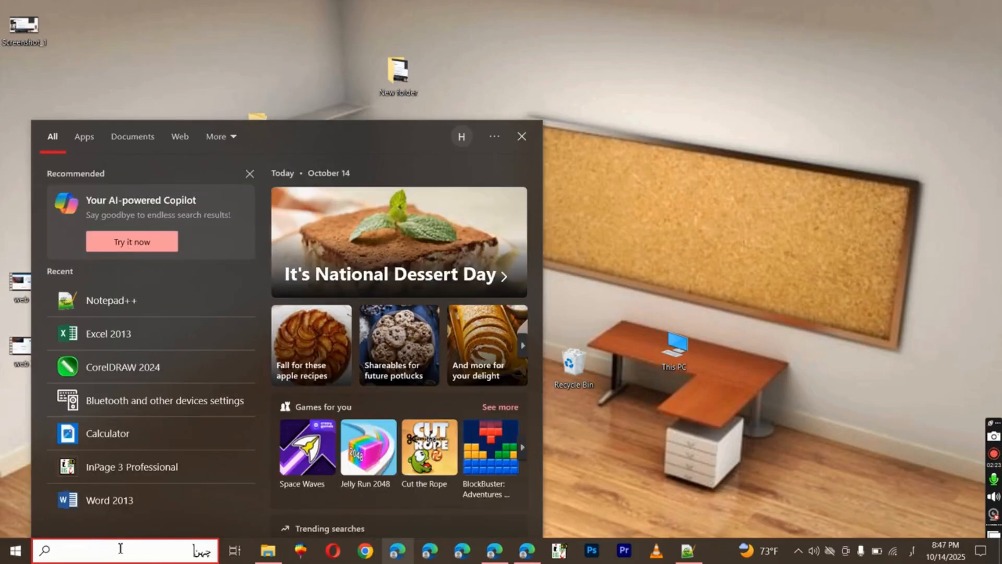
{"action": "key", "text": "BackSpace"}
{"action": "key", "text": "BackSpace"}
{"action": "key", "text": "BackSpace"}
{"action": "key", "text": "BackSpace"}
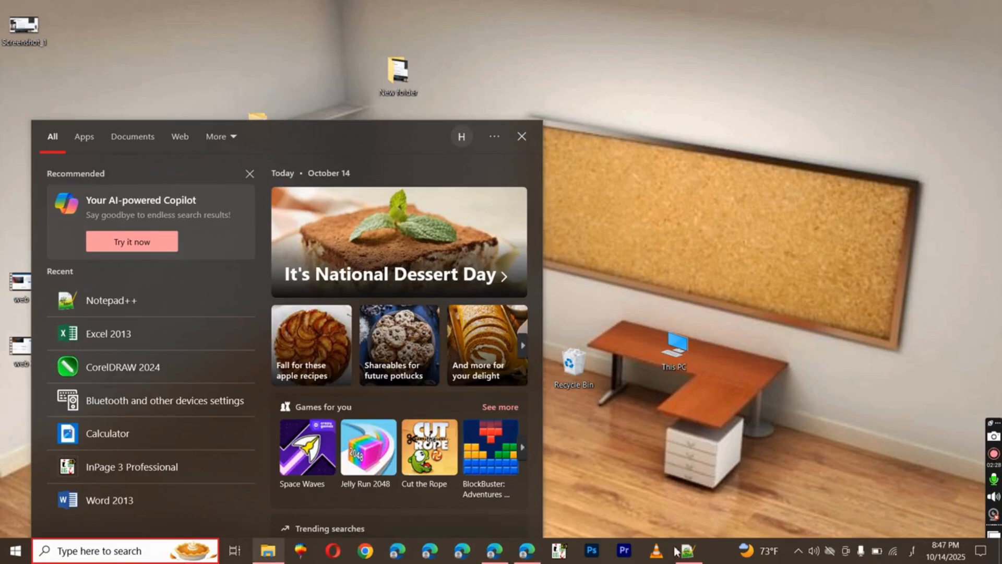
{"action": "left_click", "coordinate": [911, 554]}
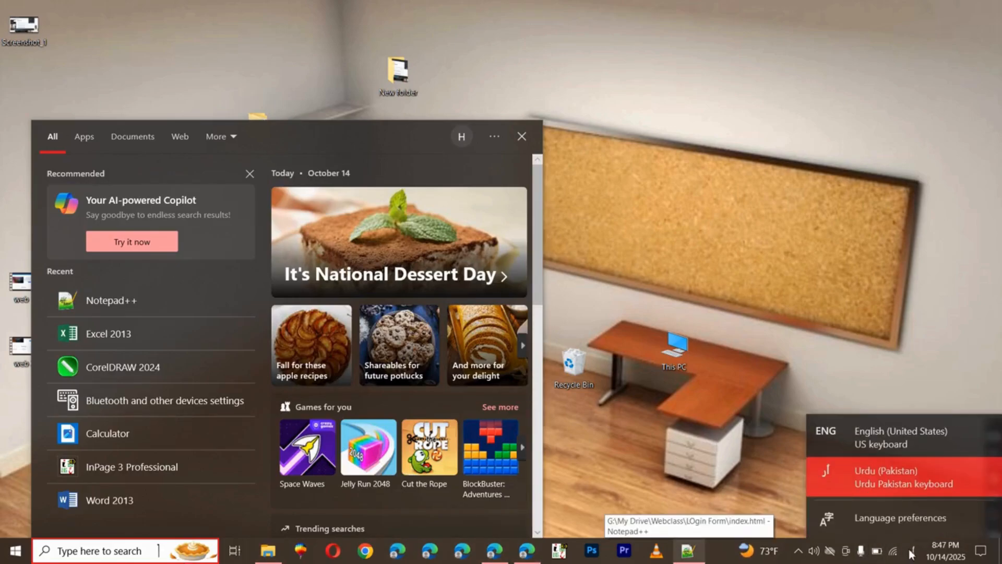
{"action": "left_click", "coordinate": [883, 429]}
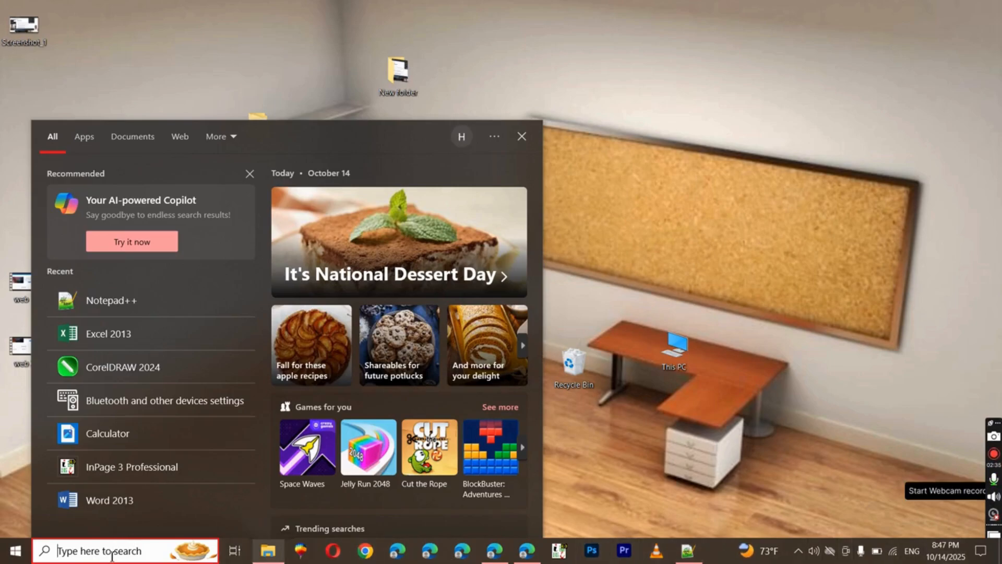
{"action": "type", "text": "contr"}
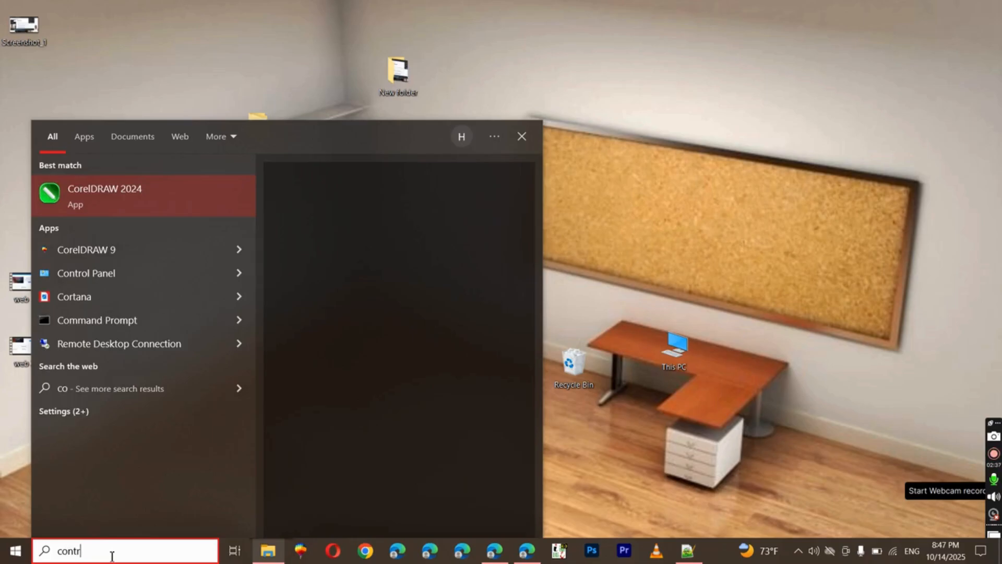
{"action": "left_click", "coordinate": [101, 190]}
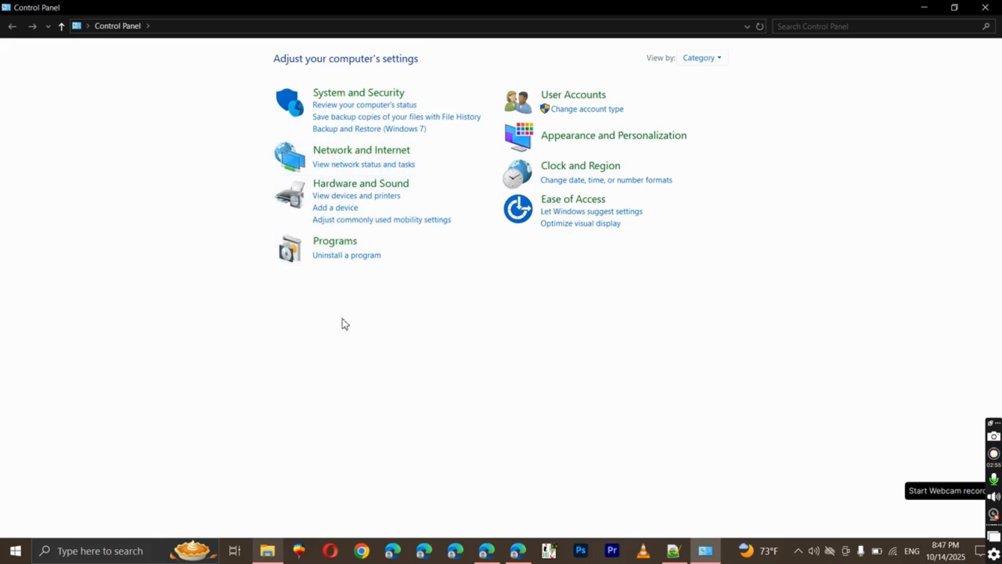
- Open the installed programs list and bring up, then dismiss, Adobe Illustrator 2025's uninstall menu
{"action": "left_click", "coordinate": [346, 257]}
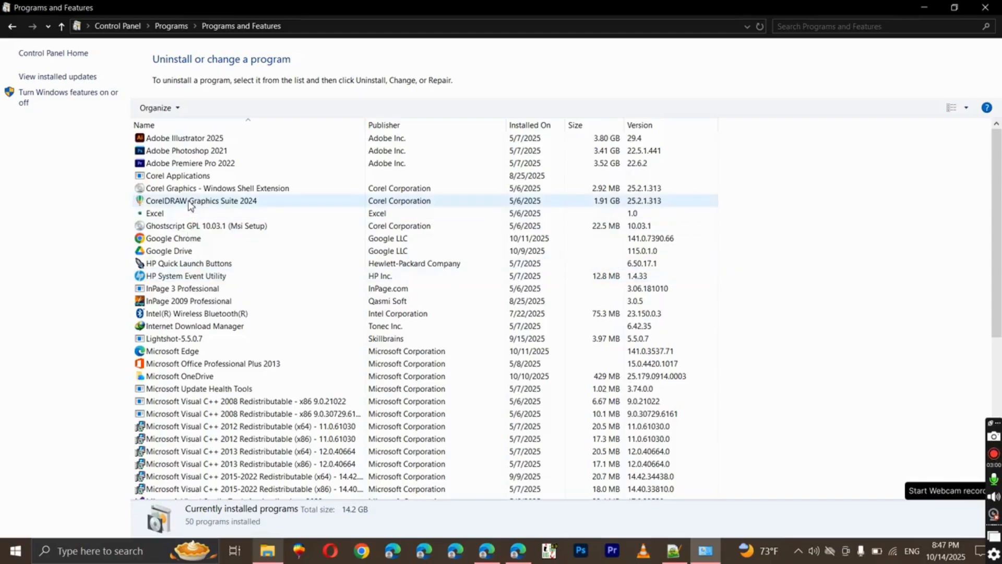
{"action": "scroll", "coordinate": [190, 204], "scroll_direction": "down", "scroll_amount": 7}
{"action": "scroll", "coordinate": [188, 317], "scroll_direction": "up", "scroll_amount": 7}
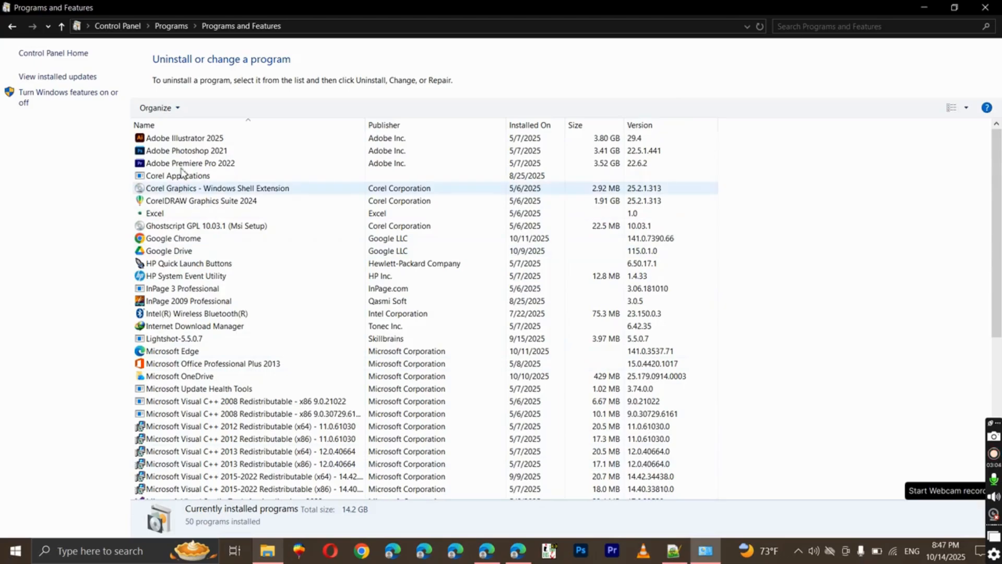
{"action": "right_click", "coordinate": [183, 139]}
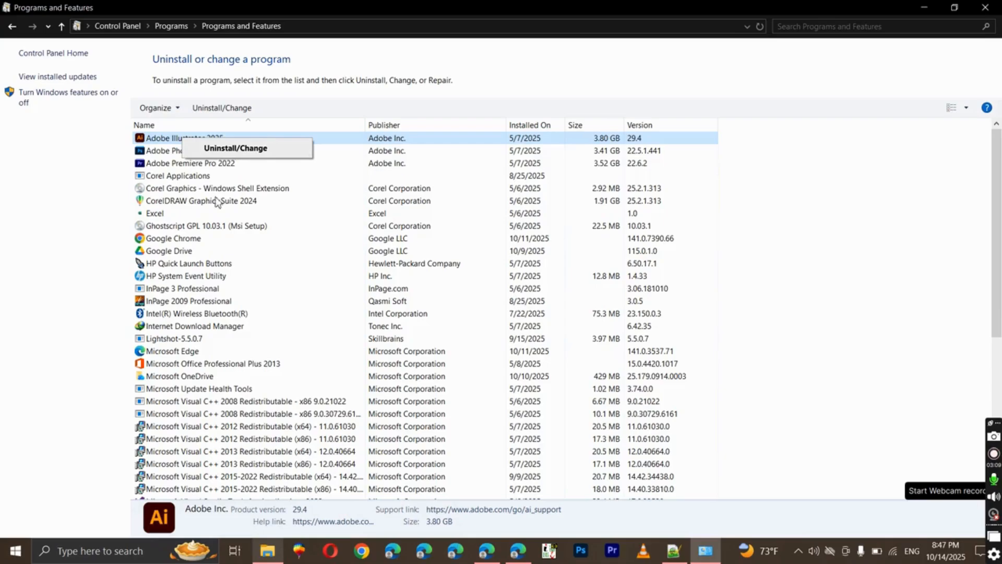
{"action": "left_click", "coordinate": [63, 235]}
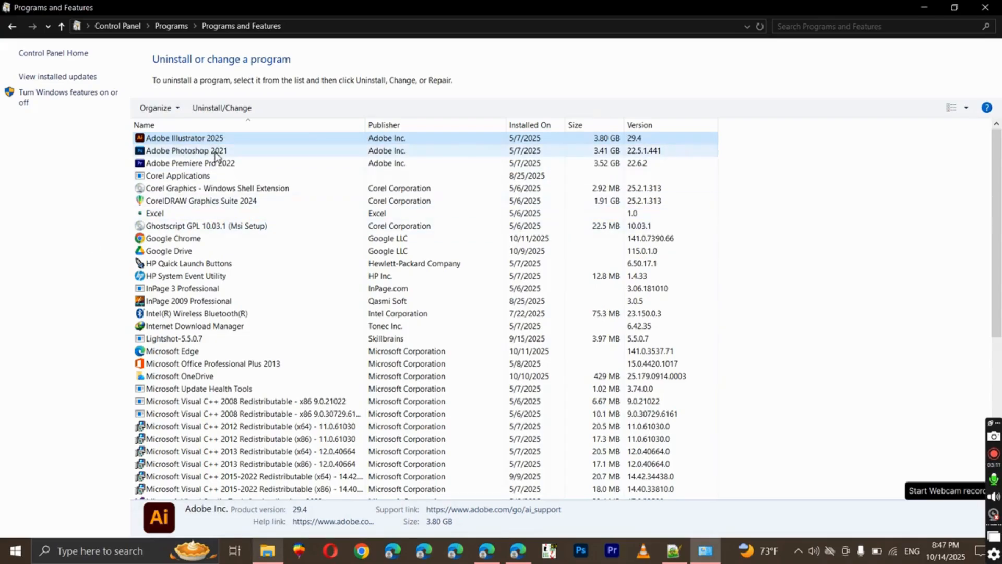
- Scroll through the programs list, return to Control Panel's category view and close it
{"action": "scroll", "coordinate": [216, 155], "scroll_direction": "down", "scroll_amount": 2}
{"action": "scroll", "coordinate": [215, 156], "scroll_direction": "up", "scroll_amount": 2}
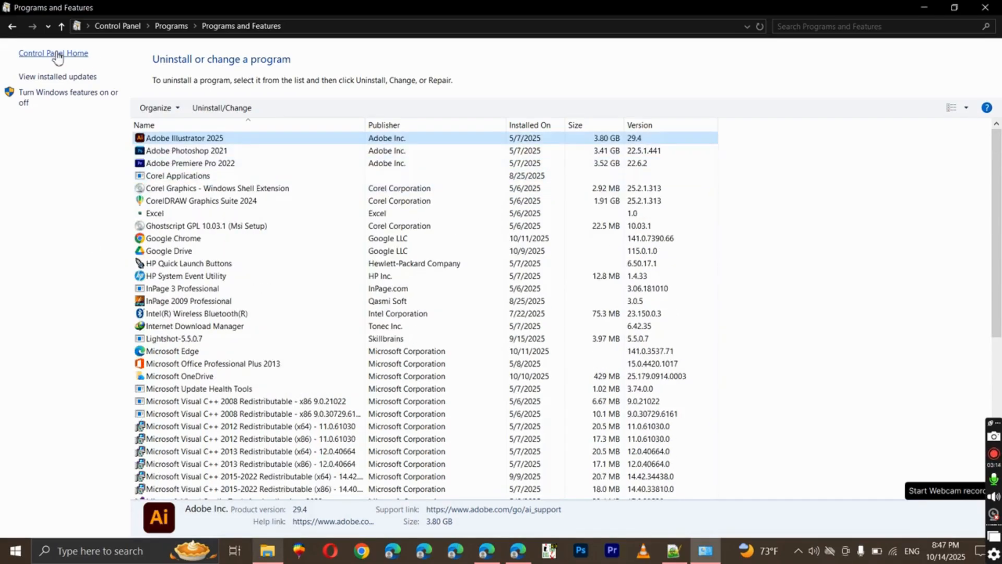
{"action": "scroll", "coordinate": [282, 290], "scroll_direction": "down", "scroll_amount": 1}
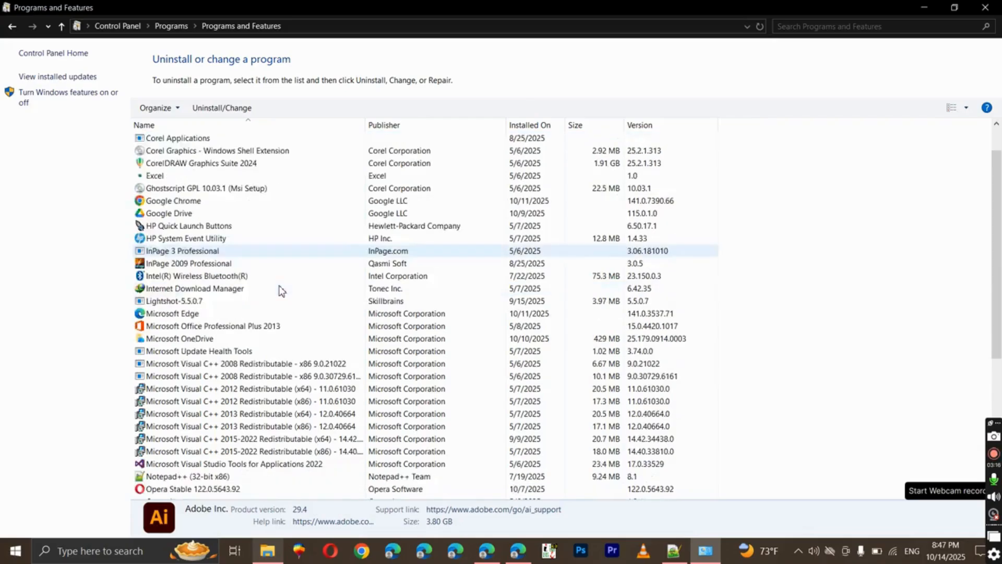
{"action": "scroll", "coordinate": [282, 290], "scroll_direction": "down", "scroll_amount": 2}
{"action": "scroll", "coordinate": [39, 89], "scroll_direction": "down", "scroll_amount": 4}
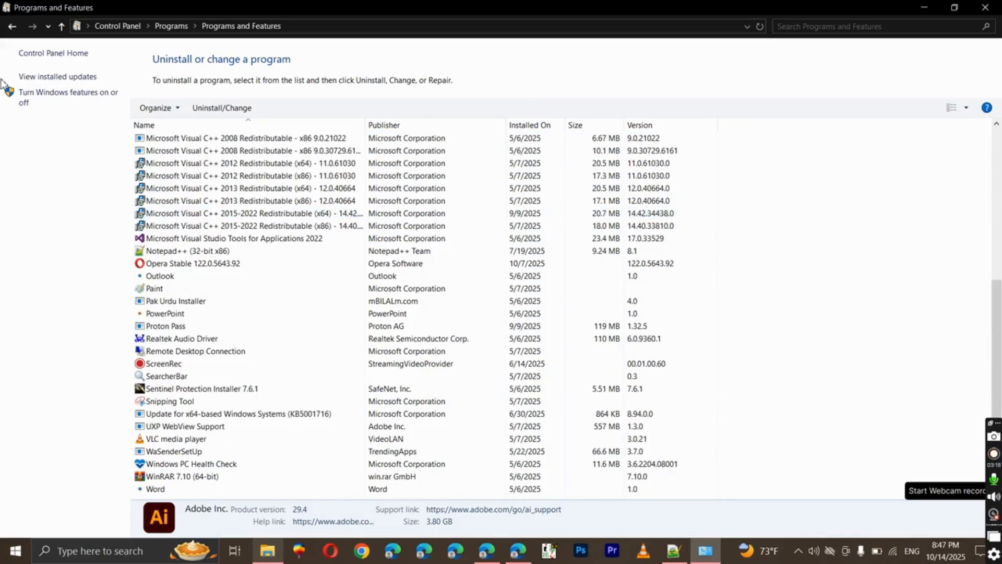
{"action": "left_click", "coordinate": [12, 28]}
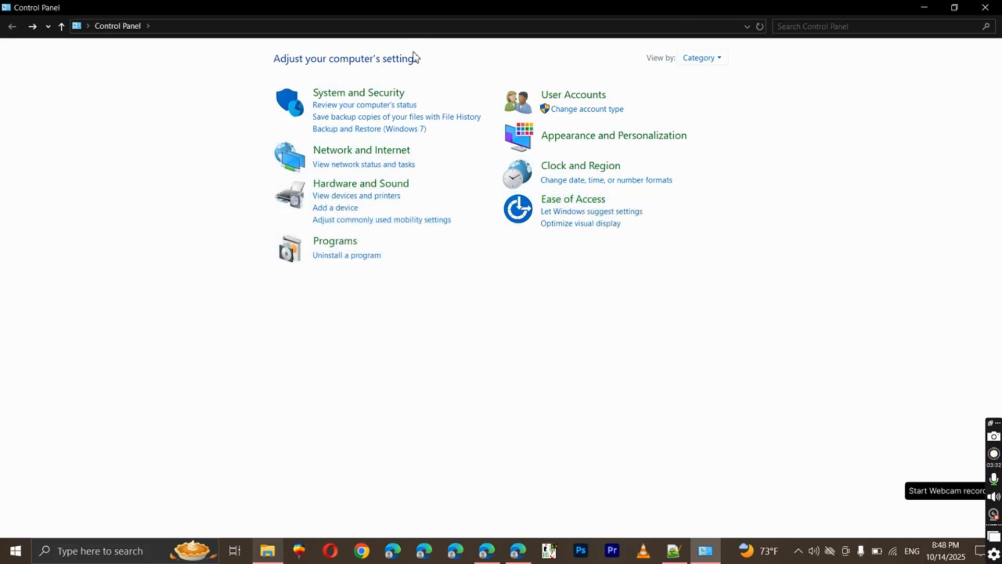
{"action": "left_click", "coordinate": [986, 7]}
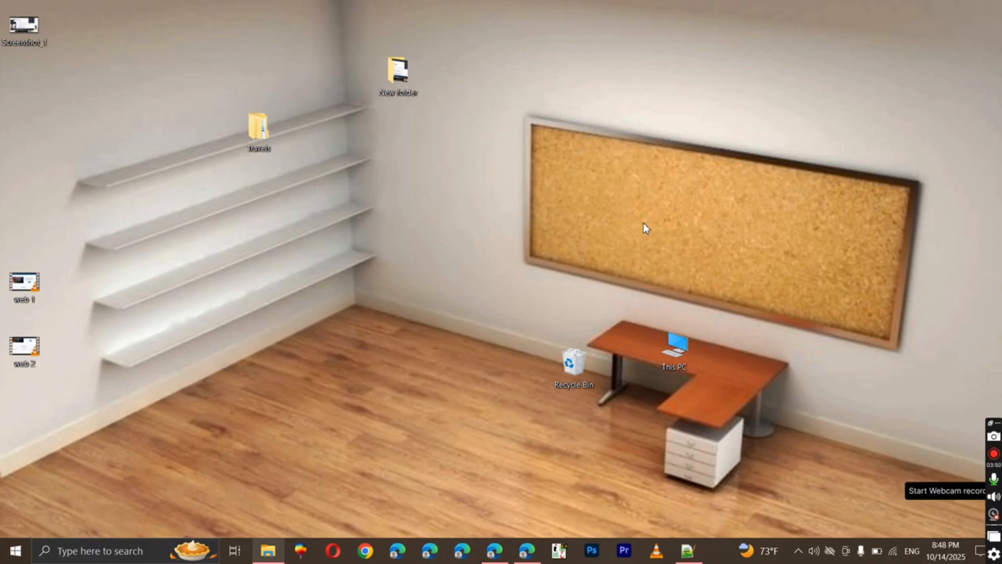
- Search for 'wor', launch Word 2013 and dismiss the activation prompt
{"action": "left_click", "coordinate": [71, 552]}
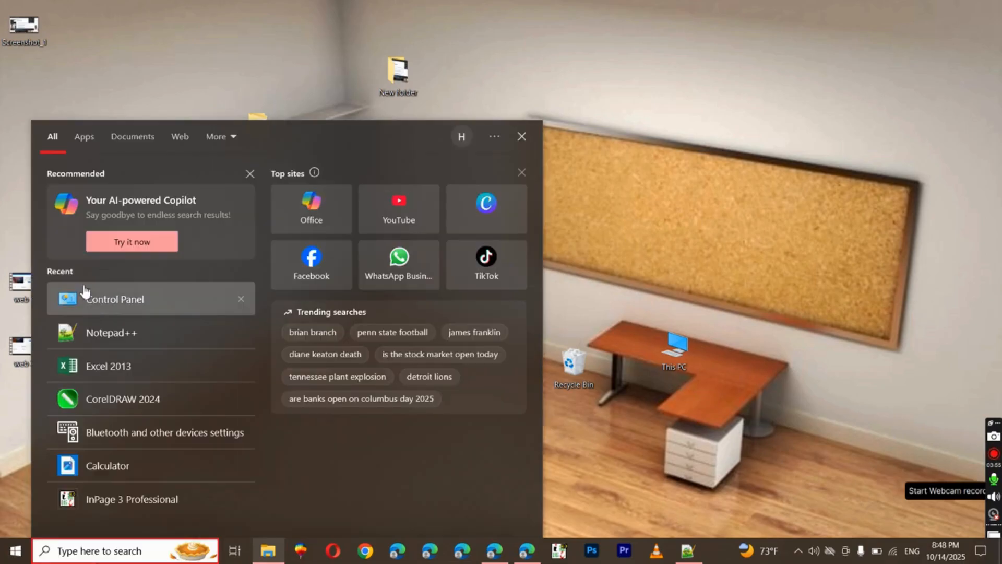
{"action": "type", "text": "wor"}
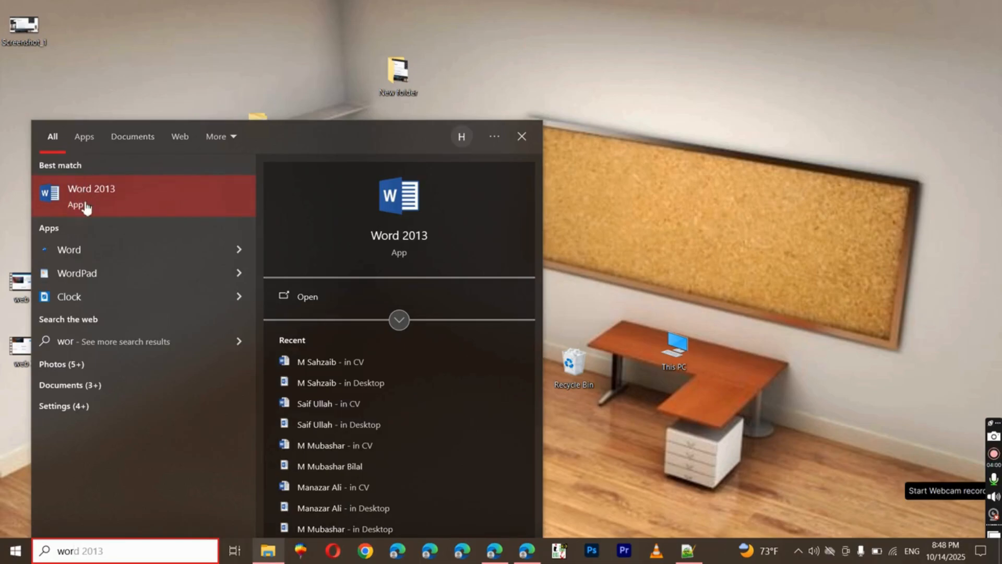
{"action": "left_click", "coordinate": [128, 200]}
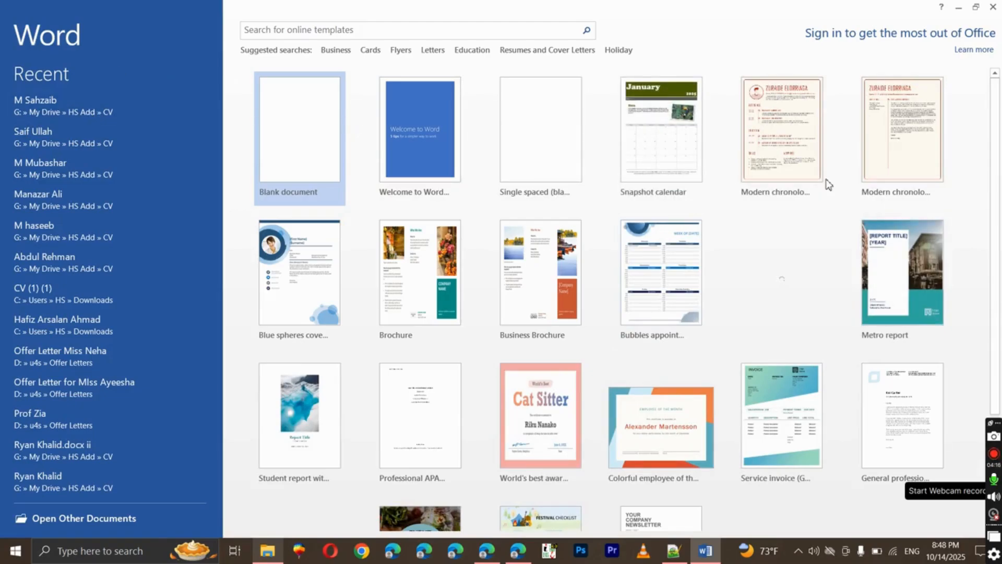
{"action": "left_click", "coordinate": [653, 131]}
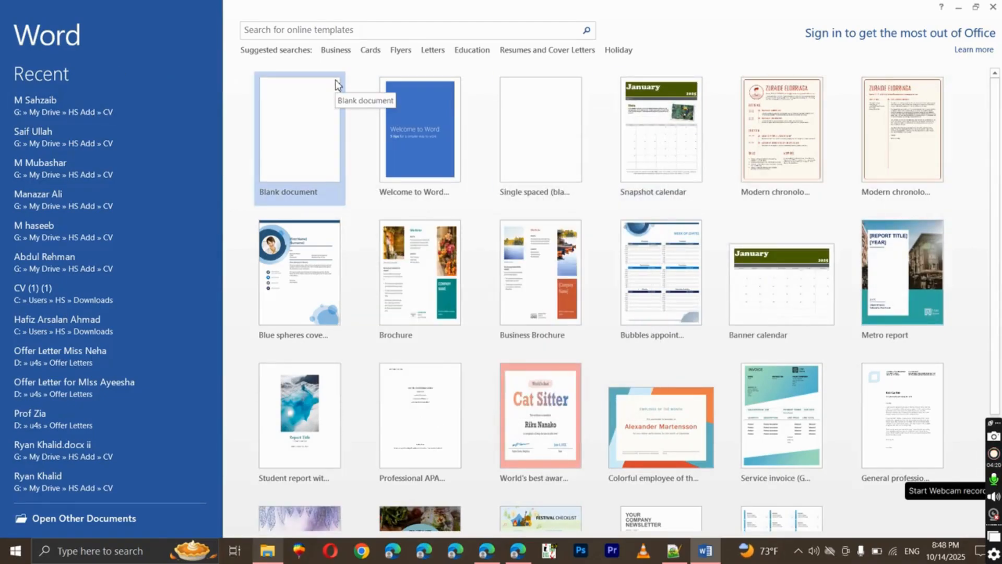
- Create a new blank Word document
{"action": "left_click", "coordinate": [336, 85]}
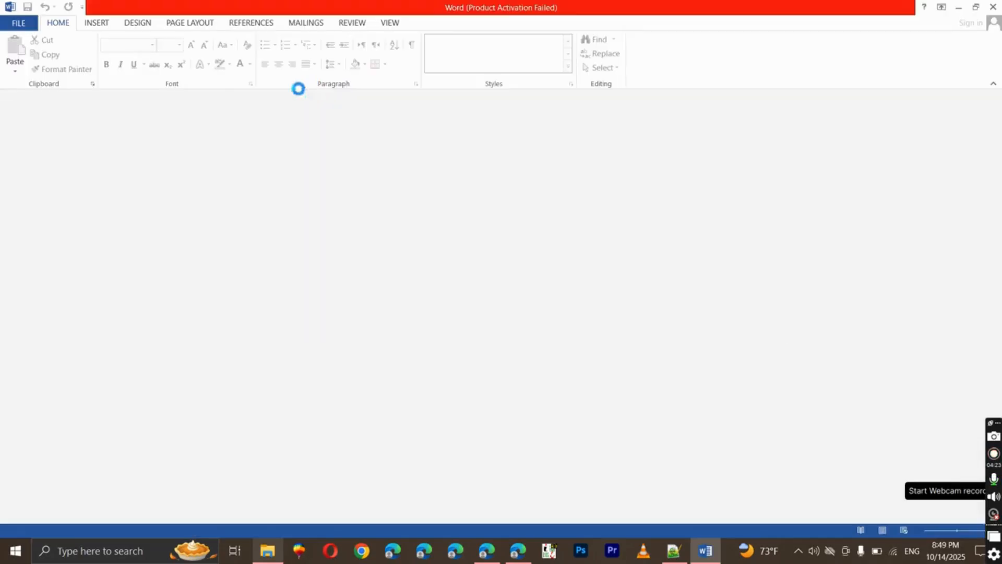
{"action": "scroll", "coordinate": [302, 208], "scroll_direction": "down", "scroll_amount": 2}
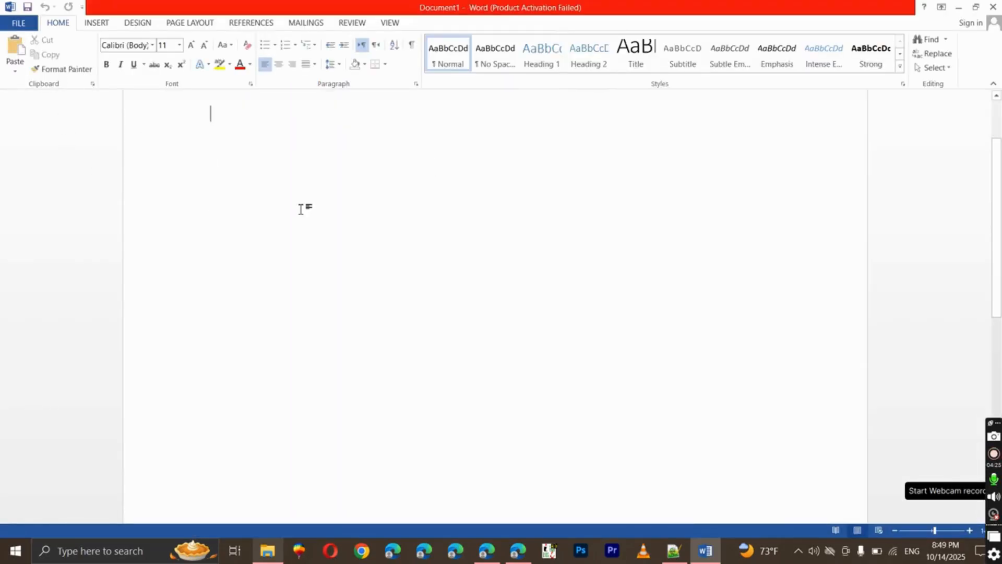
{"action": "scroll", "coordinate": [301, 205], "scroll_direction": "up", "scroll_amount": 2}
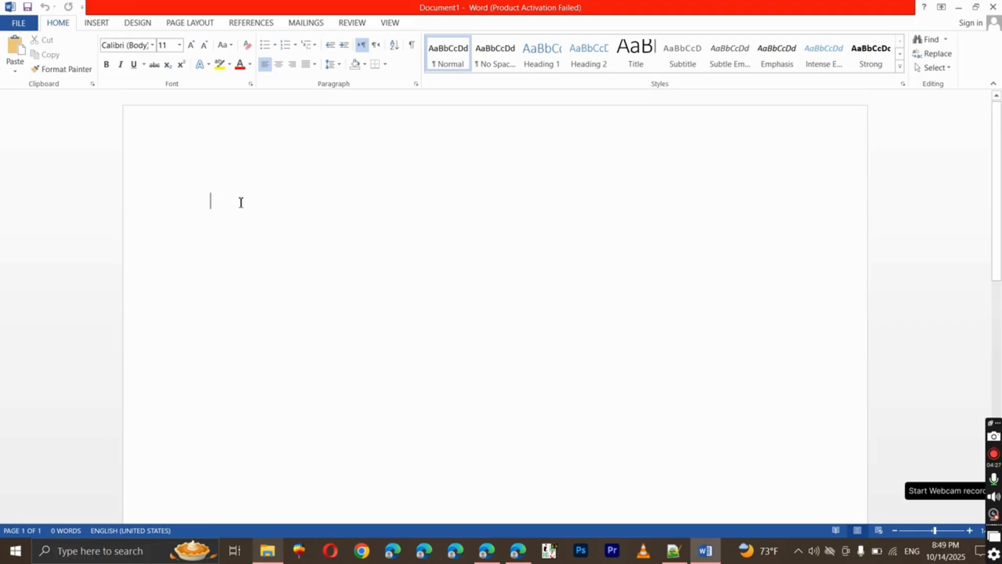
{"action": "scroll", "coordinate": [358, 256], "scroll_direction": "down", "scroll_amount": 1}
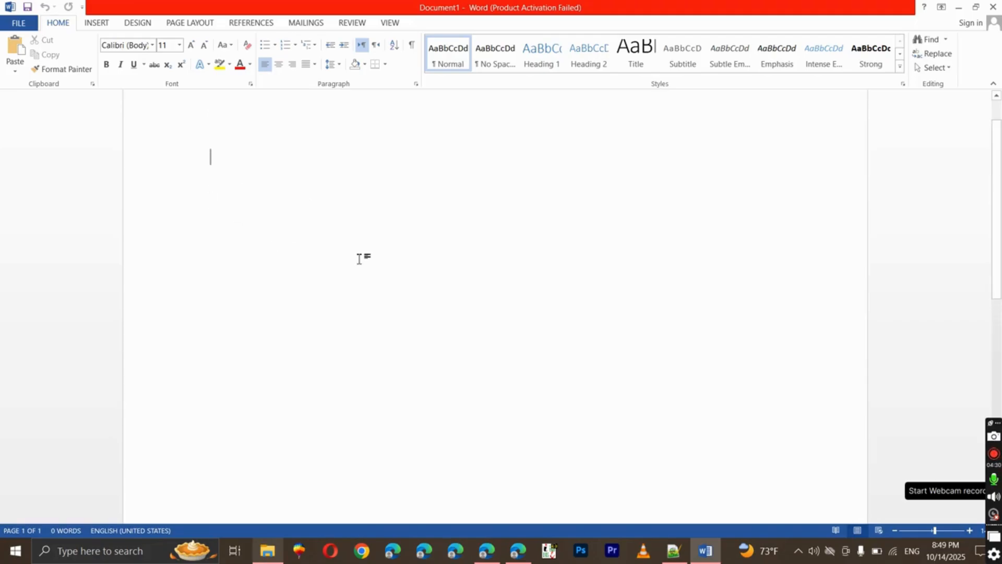
{"action": "scroll", "coordinate": [277, 286], "scroll_direction": "up", "scroll_amount": 1}
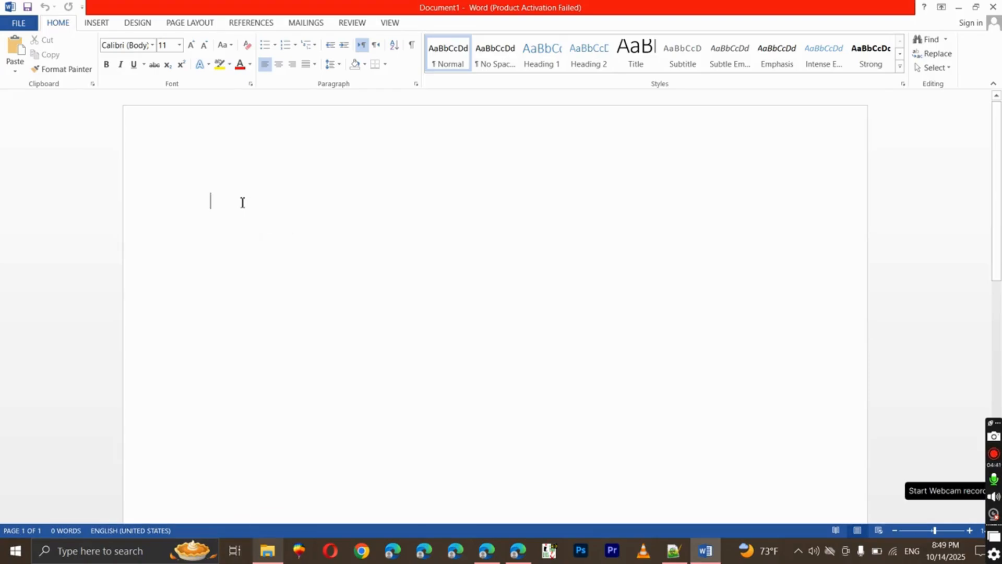
- Type the name on line one and 'I am a Graphikcs Designer and Web Designer' below it
{"action": "type", "text": "Rana HSeeb"}
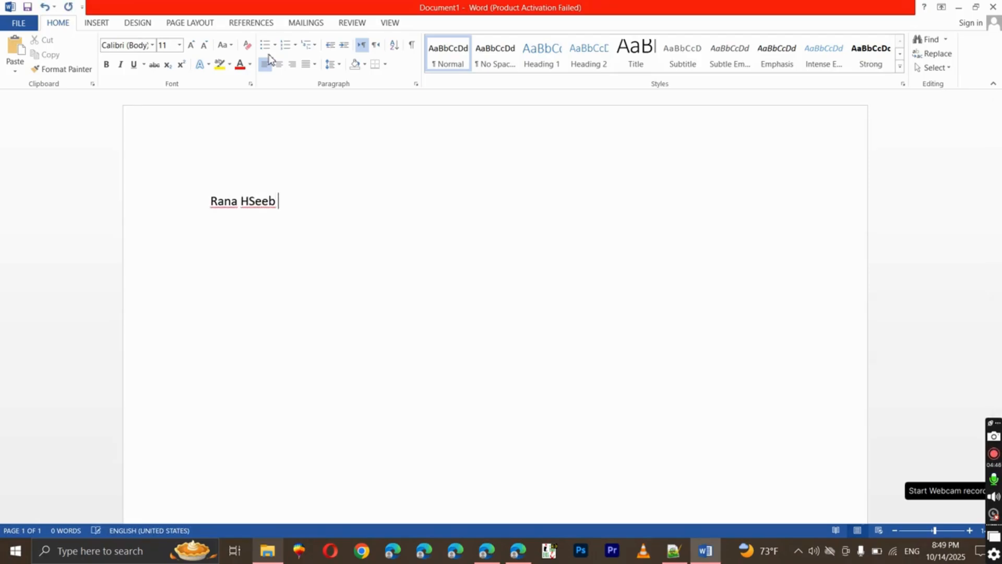
{"action": "key", "text": "Return"}
{"action": "type", "text": "I am a Graphcis"}
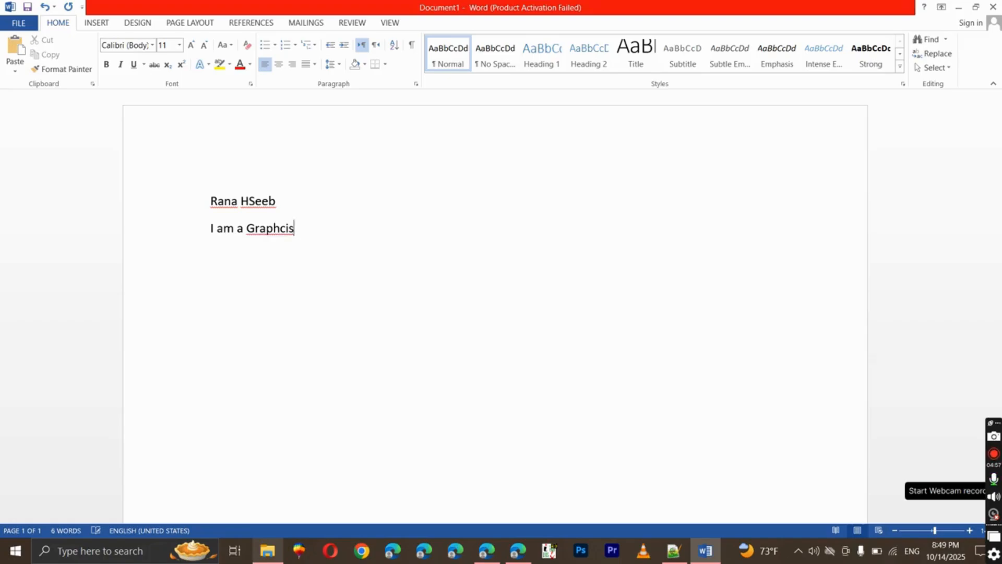
{"action": "key", "text": "BackSpace"}
{"action": "key", "text": "BackSpace"}
{"action": "key", "text": "BackSpace"}
{"action": "type", "text": "ikcs Designer"}
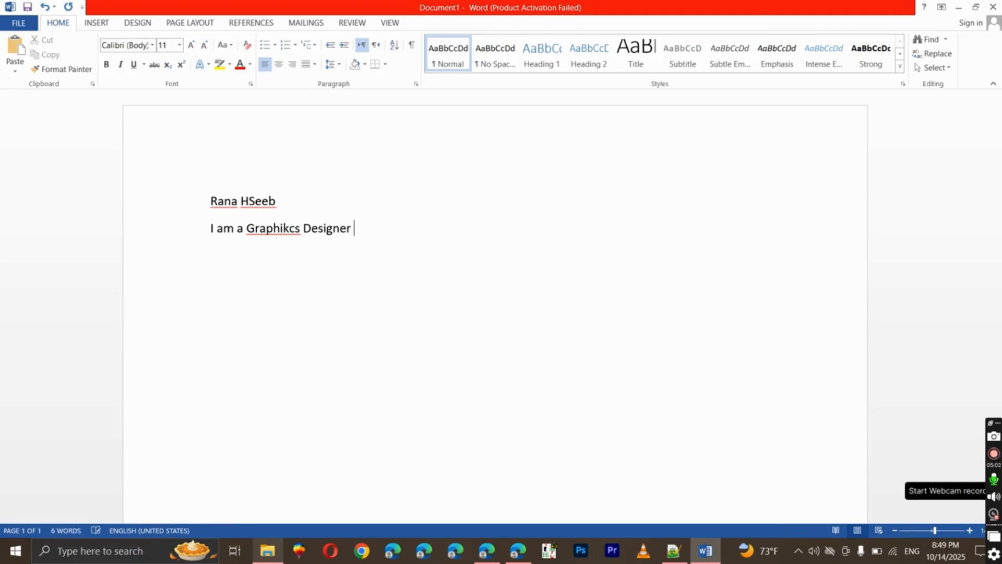
{"action": "type", "text": " and Web Designer"}
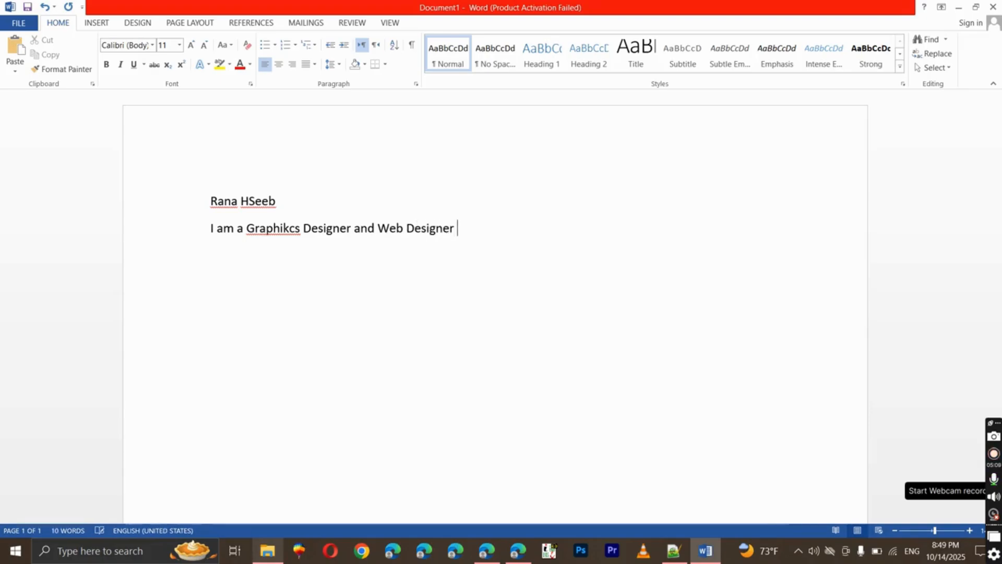
{"action": "left_click", "coordinate": [282, 203]}
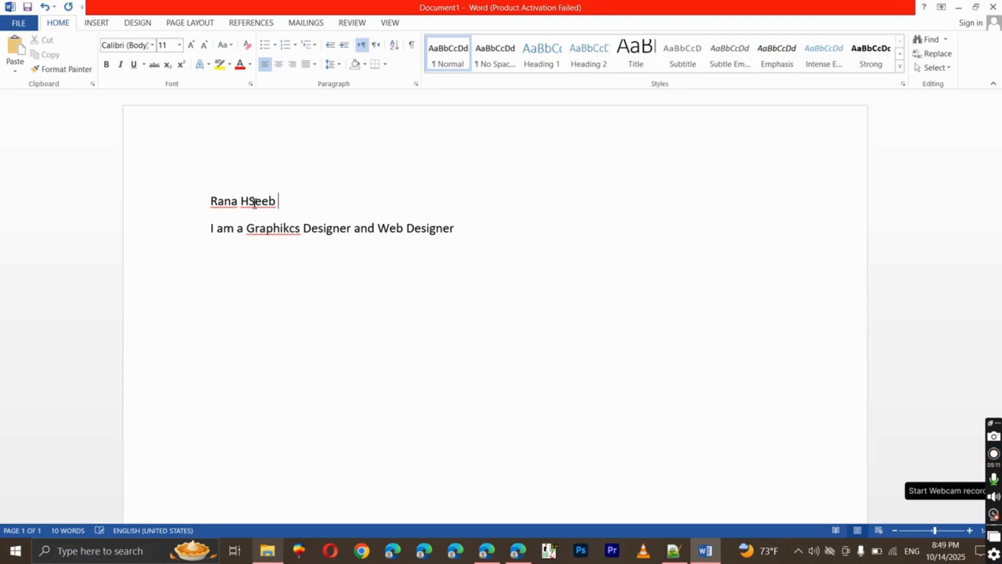
- Set the name line's font to Aileron Black
{"action": "triple_click", "coordinate": [212, 205]}
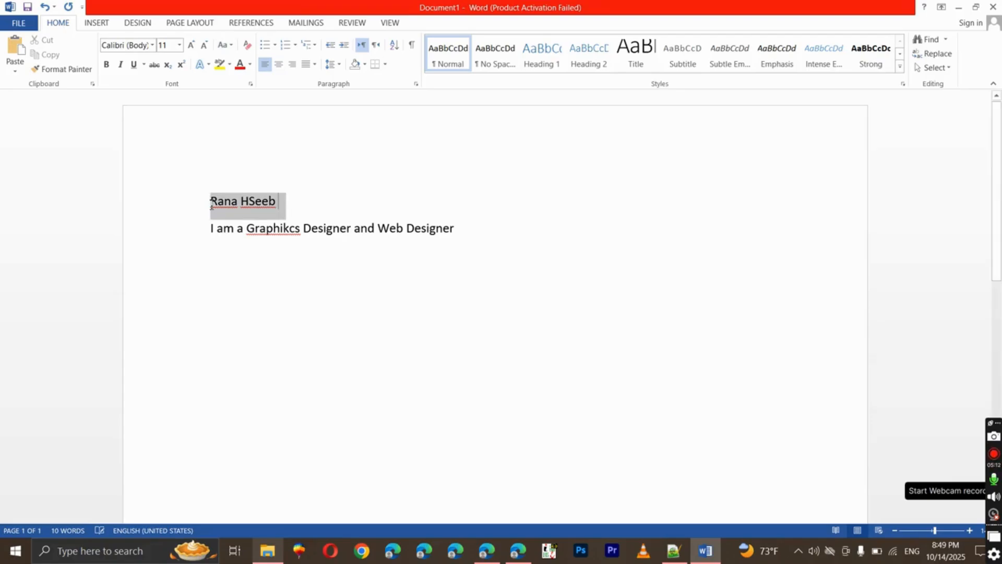
{"action": "left_click", "coordinate": [130, 45]}
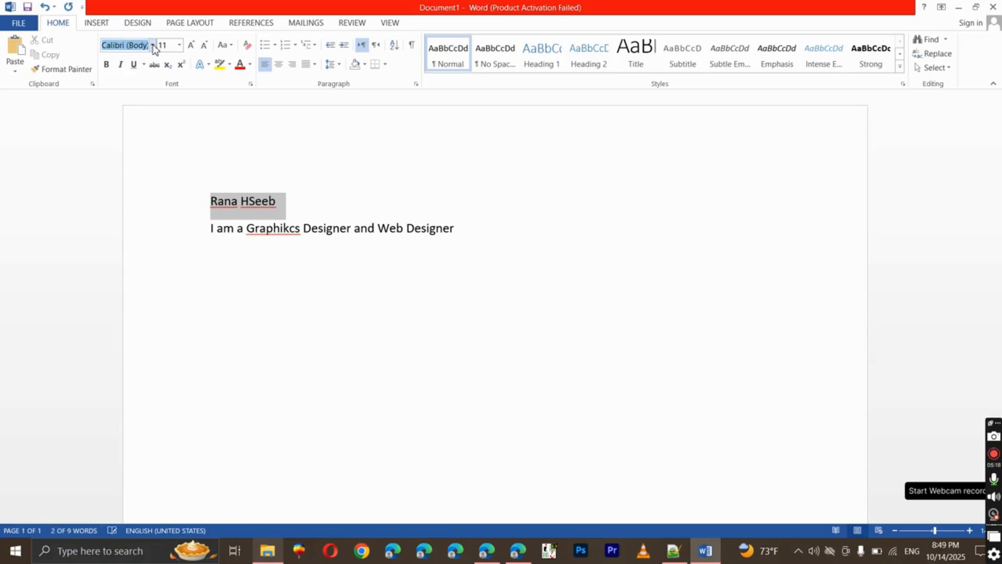
{"action": "left_click", "coordinate": [152, 45]}
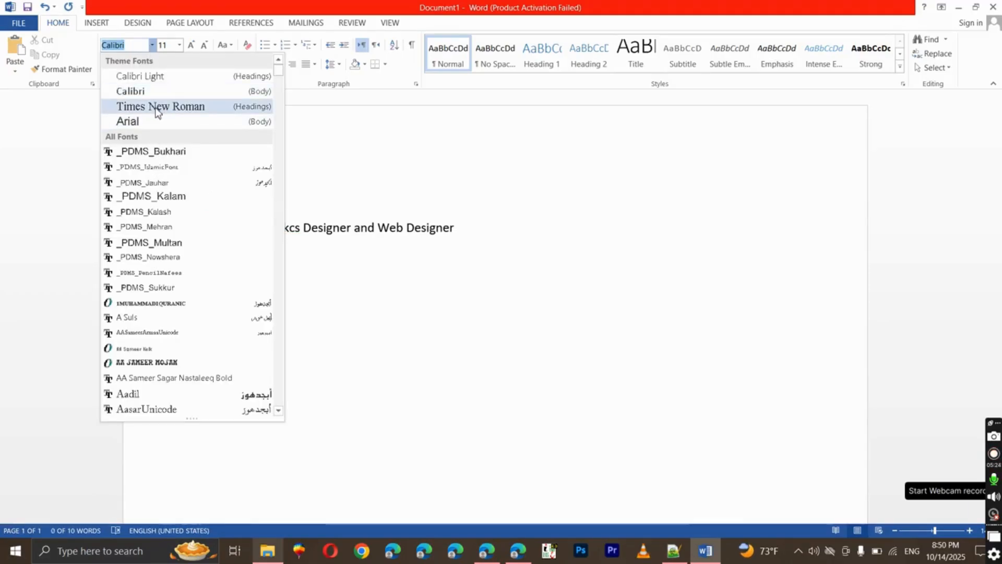
{"action": "scroll", "coordinate": [154, 297], "scroll_direction": "down", "scroll_amount": 4}
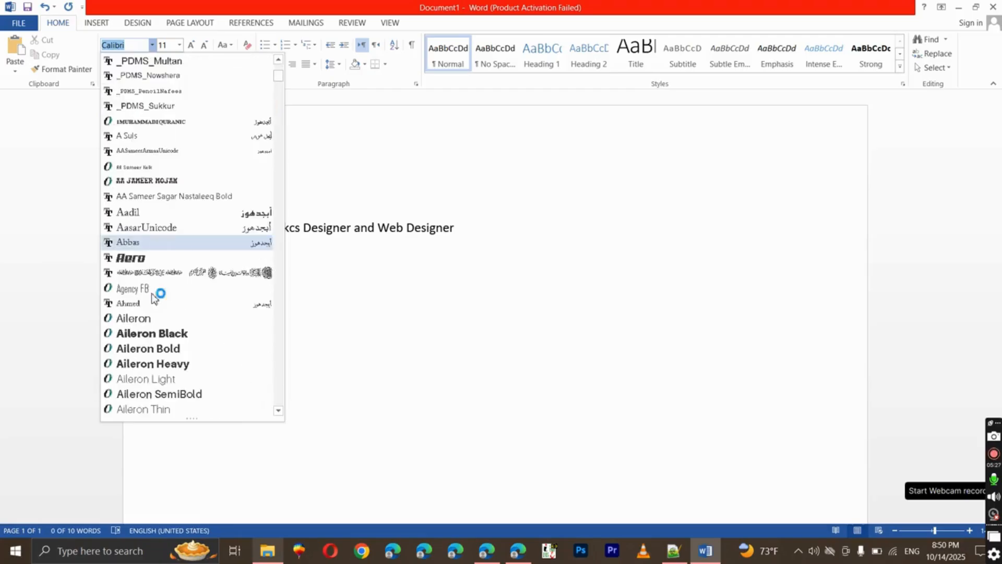
{"action": "scroll", "coordinate": [154, 298], "scroll_direction": "down", "scroll_amount": 1}
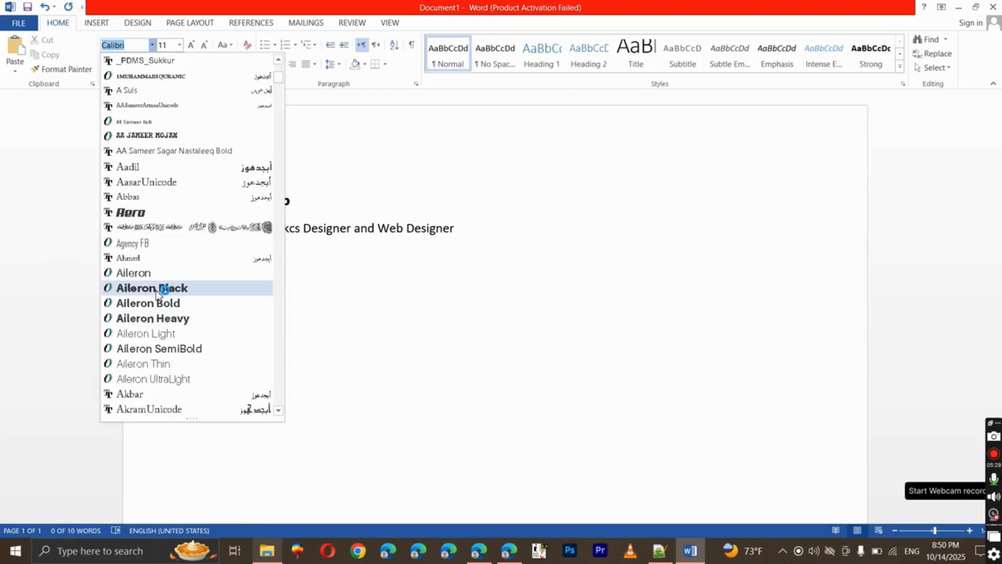
{"action": "left_click", "coordinate": [158, 291]}
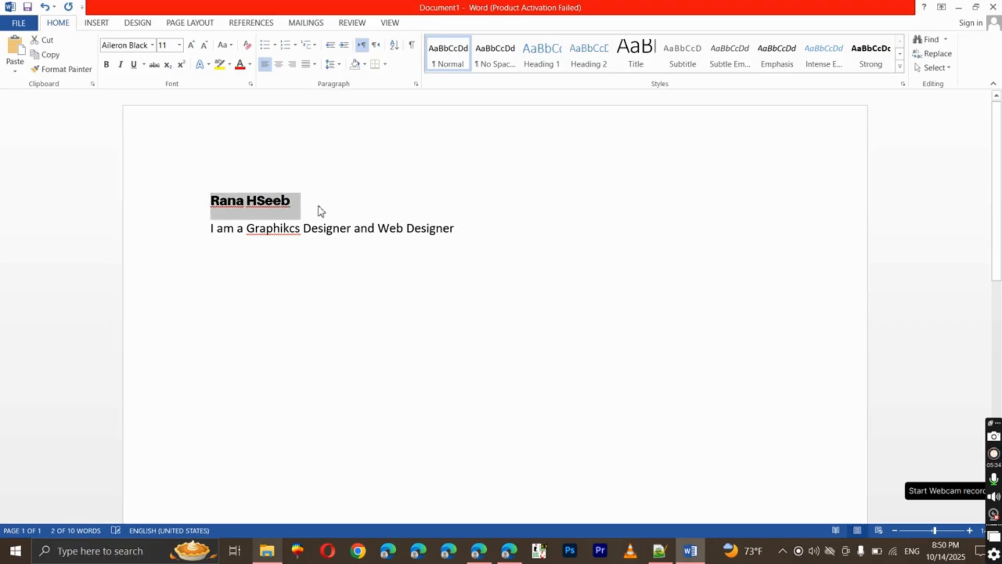
{"action": "left_click", "coordinate": [273, 199]}
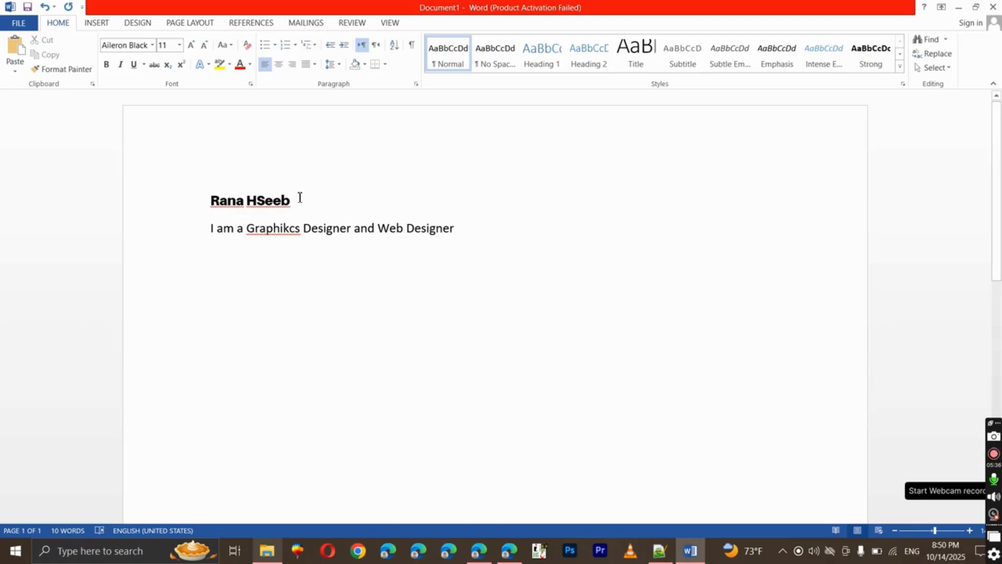
- Grow the name heading from 11 pt to 22 pt
{"action": "left_click_drag", "start_coordinate": [297, 197], "coordinate": [213, 208]}
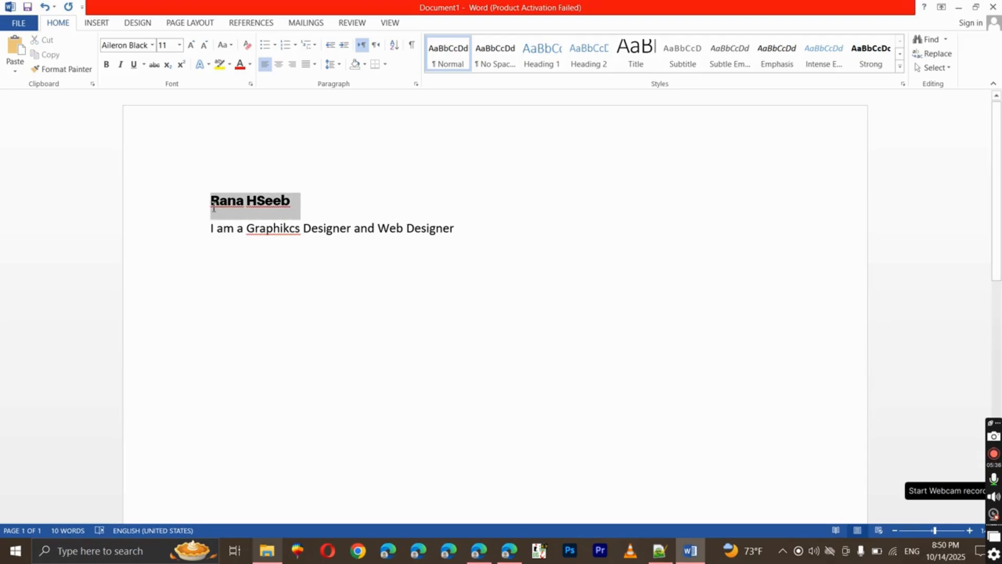
{"action": "left_click", "coordinate": [192, 46]}
{"action": "left_click", "coordinate": [191, 46]}
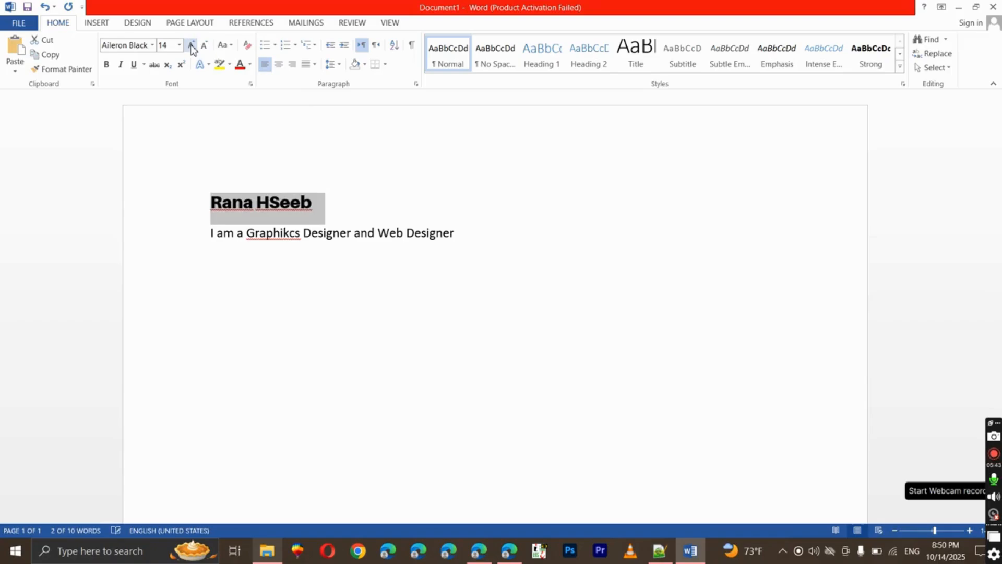
{"action": "left_click", "coordinate": [192, 46]}
{"action": "left_click", "coordinate": [191, 46]}
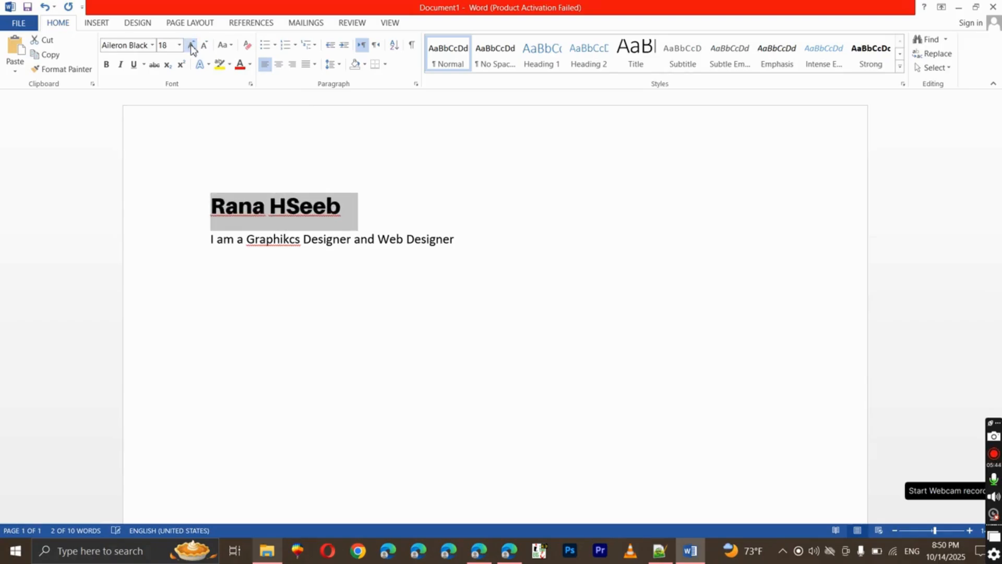
{"action": "left_click", "coordinate": [192, 46]}
{"action": "left_click", "coordinate": [192, 46]}
{"action": "left_click", "coordinate": [298, 209]}
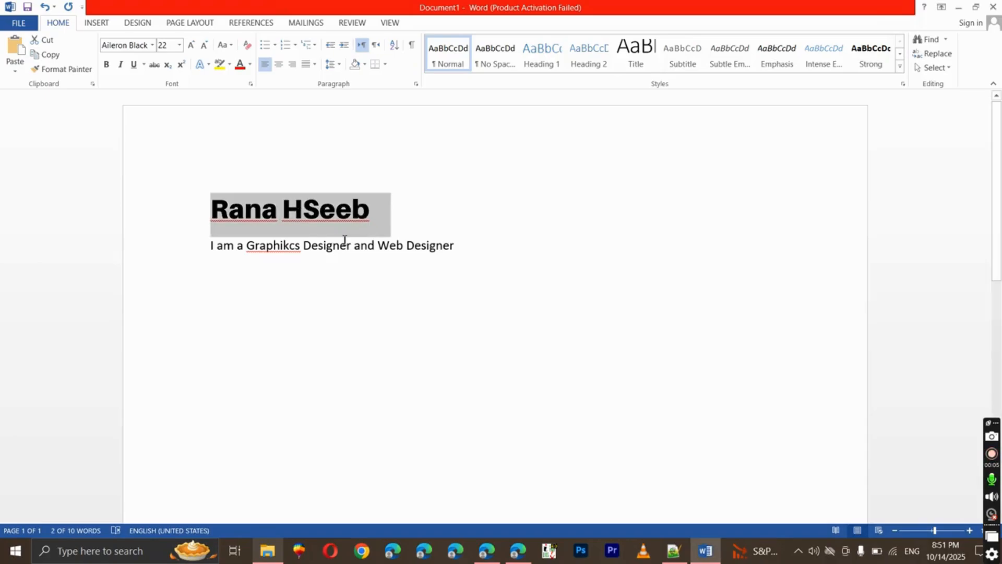
{"action": "left_click", "coordinate": [310, 247]}
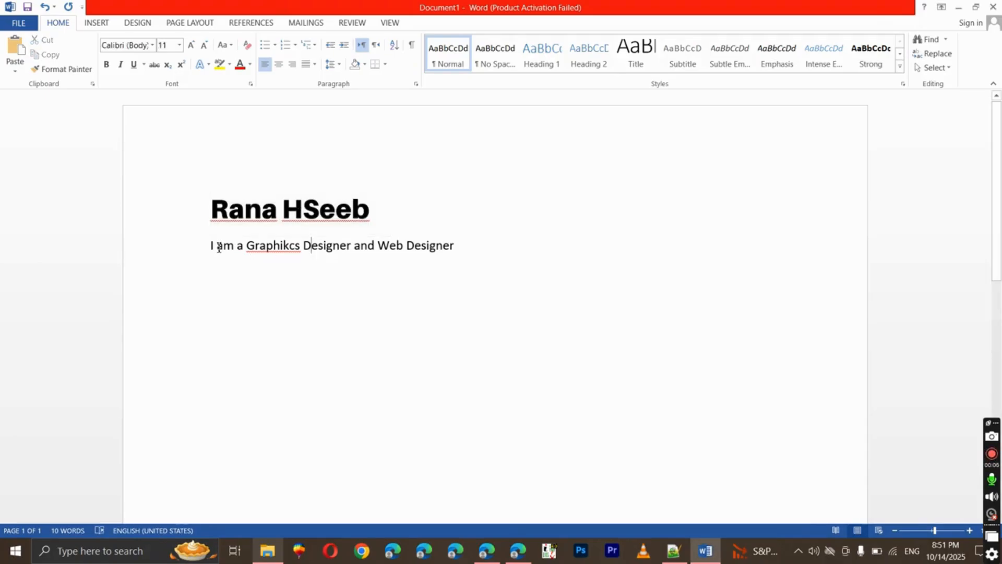
{"action": "left_click_drag", "start_coordinate": [210, 246], "coordinate": [456, 246]}
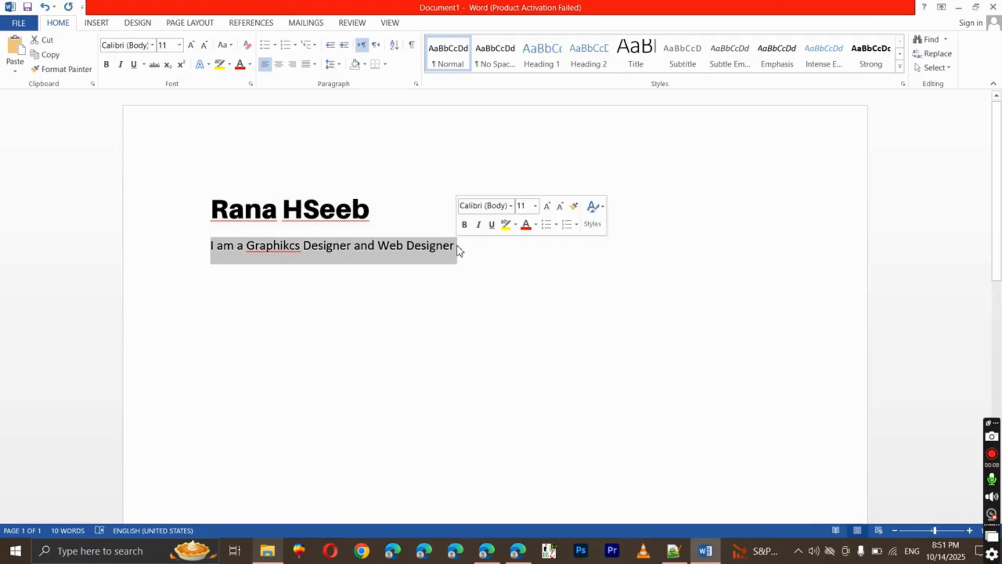
{"action": "left_click", "coordinate": [205, 48]}
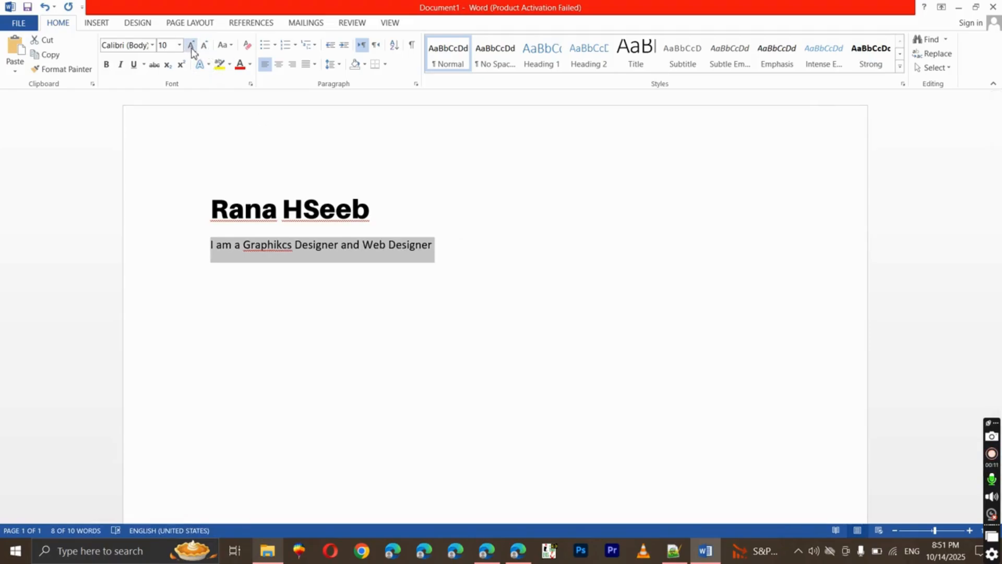
{"action": "left_click", "coordinate": [191, 46]}
{"action": "left_click", "coordinate": [133, 64]}
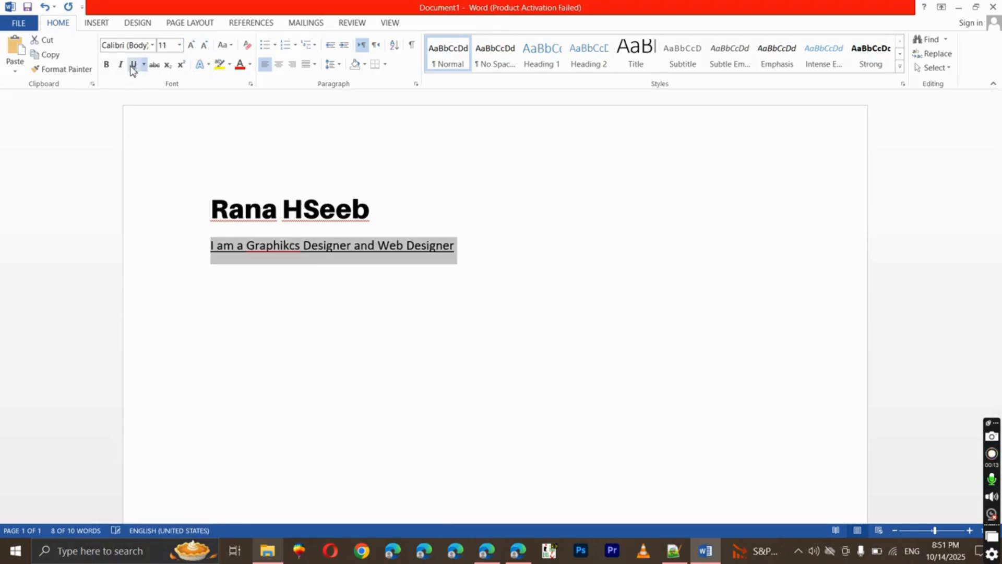
{"action": "left_click", "coordinate": [107, 67]}
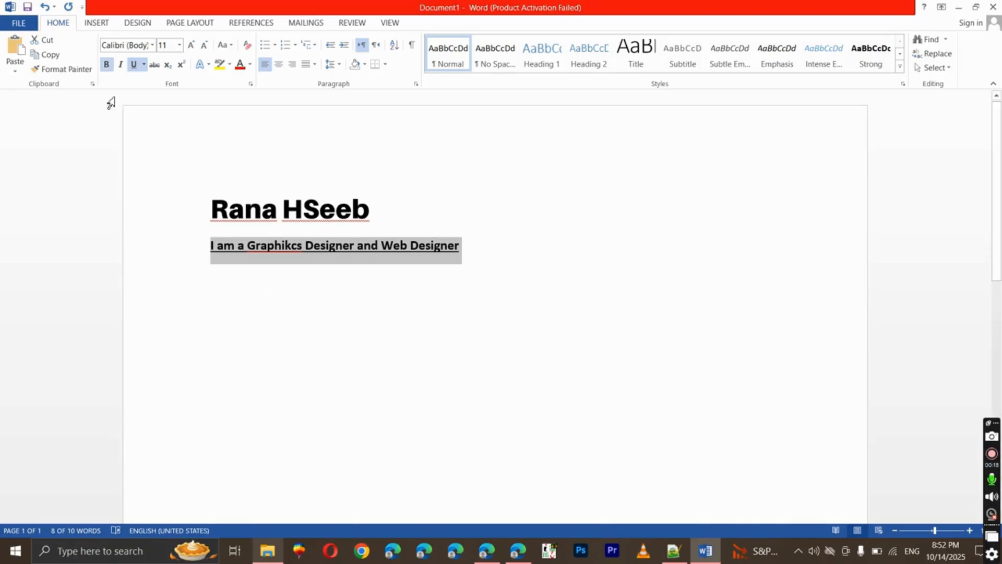
{"action": "left_click", "coordinate": [120, 64]}
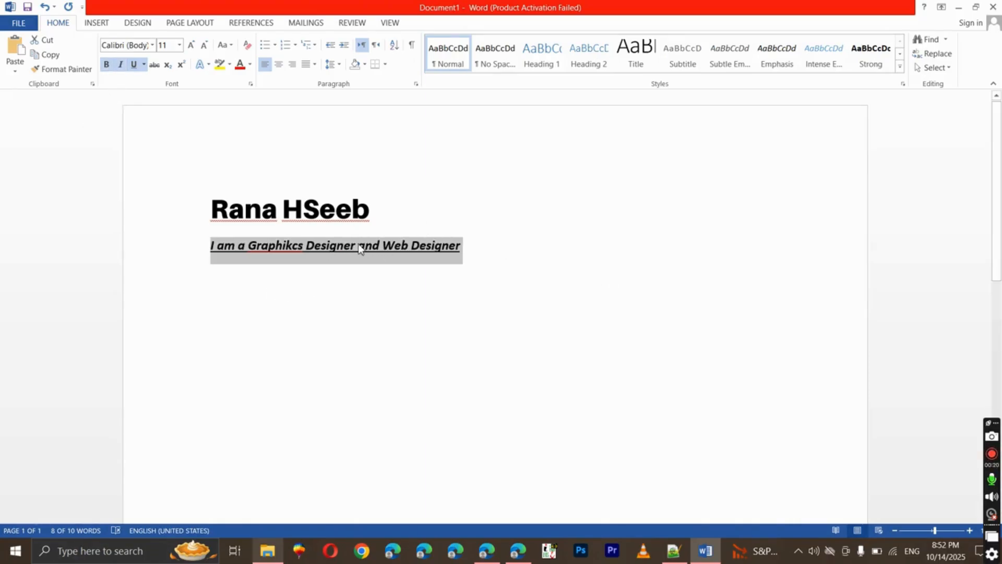
{"action": "left_click", "coordinate": [106, 67]}
{"action": "left_click", "coordinate": [121, 66]}
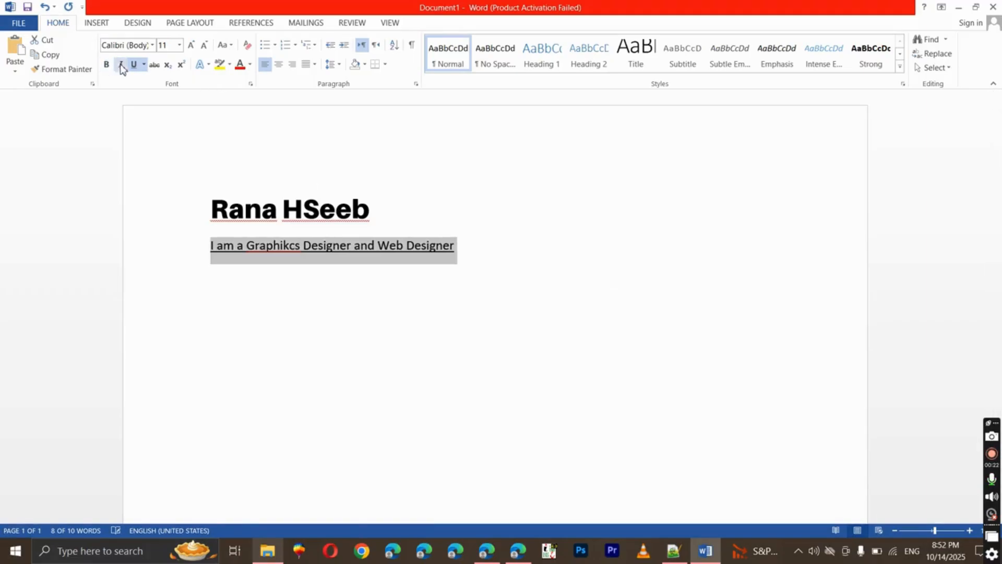
{"action": "left_click", "coordinate": [134, 65]}
{"action": "left_click", "coordinate": [368, 248]}
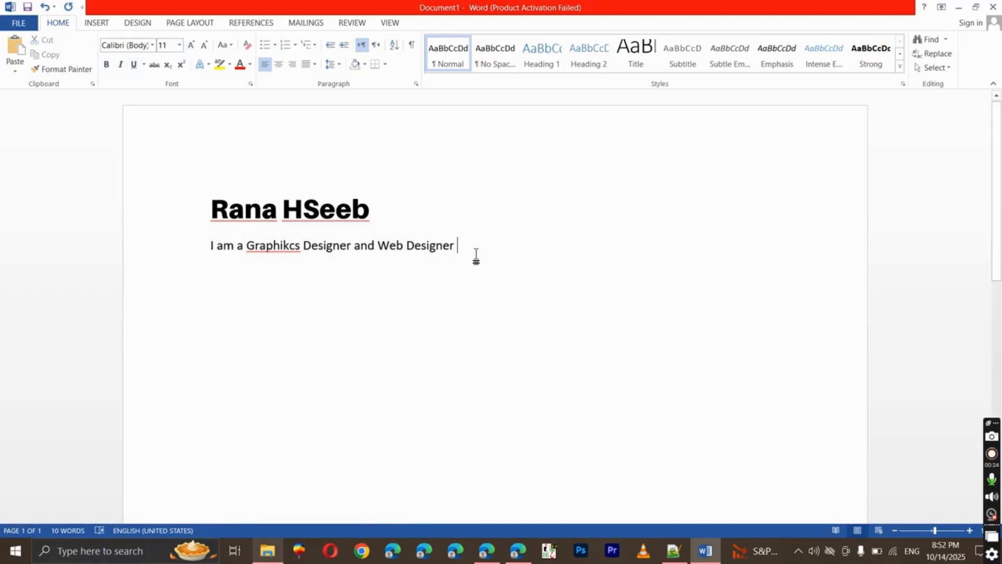
{"action": "left_click_drag", "start_coordinate": [474, 257], "coordinate": [208, 250]}
{"action": "key", "text": "ctrl+c"}
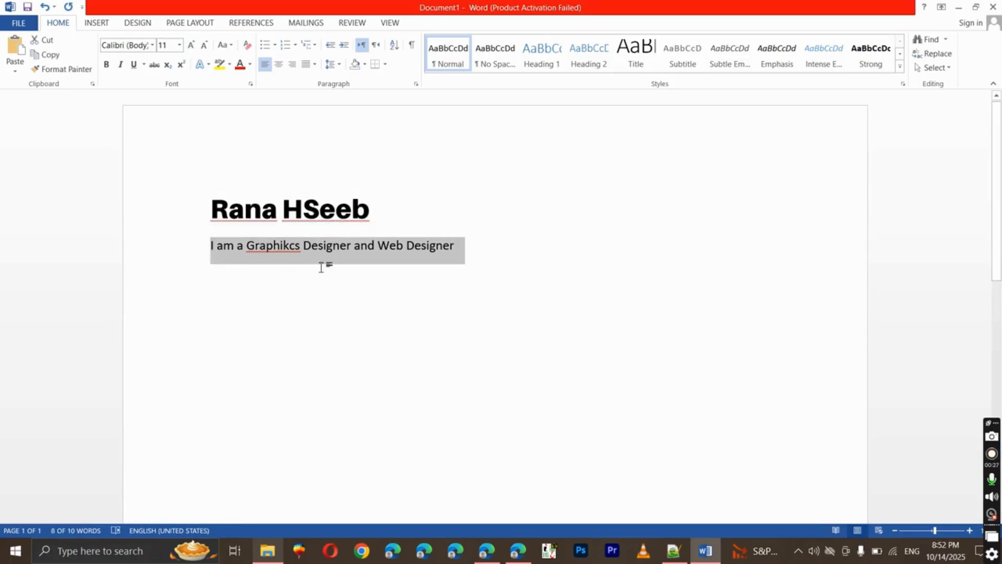
- Paste several more copies of the sentence into the body
{"action": "left_click", "coordinate": [404, 245]}
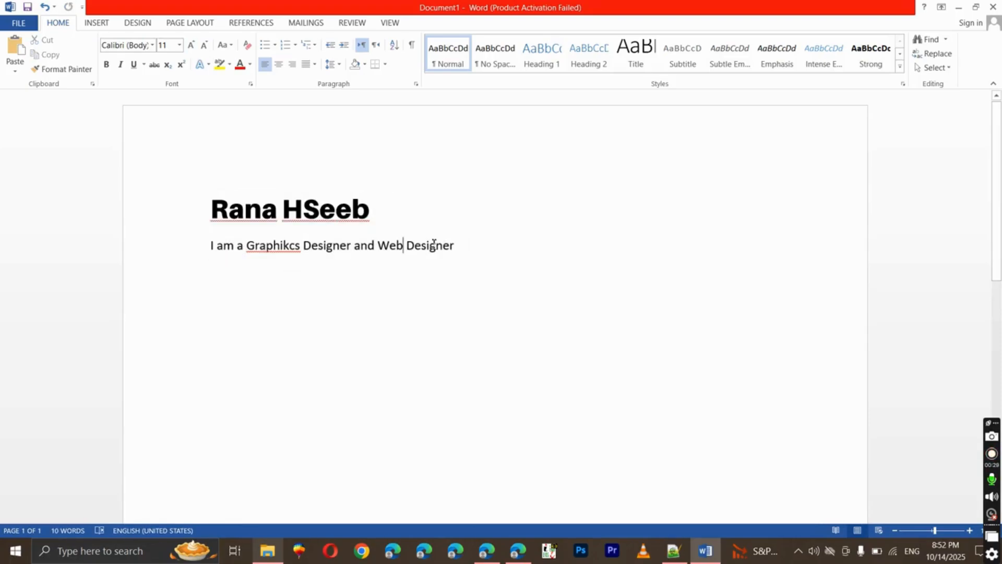
{"action": "key", "text": "ctrl+v"}
{"action": "key", "text": "ctrl+v"}
{"action": "key", "text": "ctrl+v"}
{"action": "key", "text": "ctrl+v"}
{"action": "key", "text": "ctrl+v"}
{"action": "key", "text": "ctrl+v"}
{"action": "key", "text": "ctrl+v"}
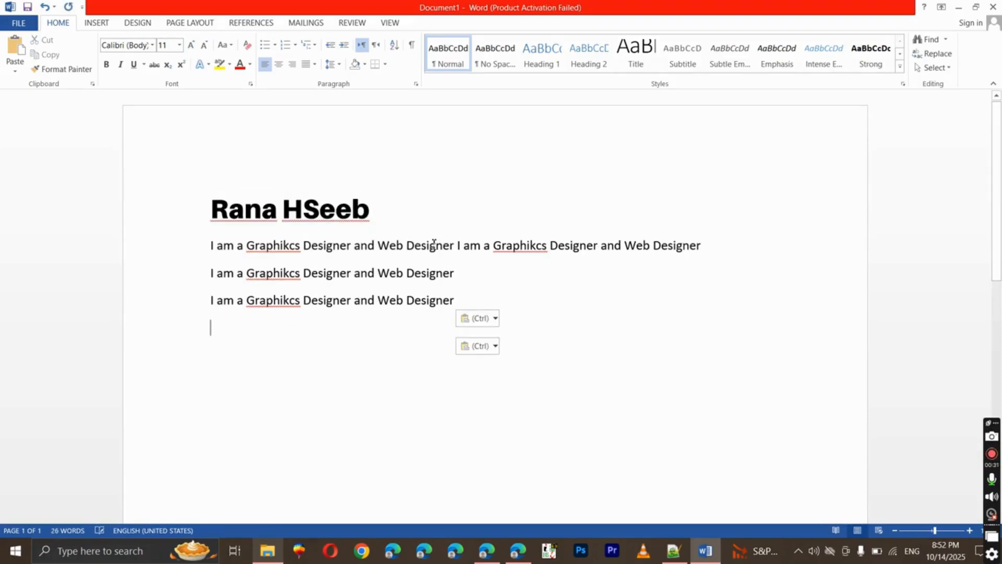
{"action": "key", "text": "ctrl+v"}
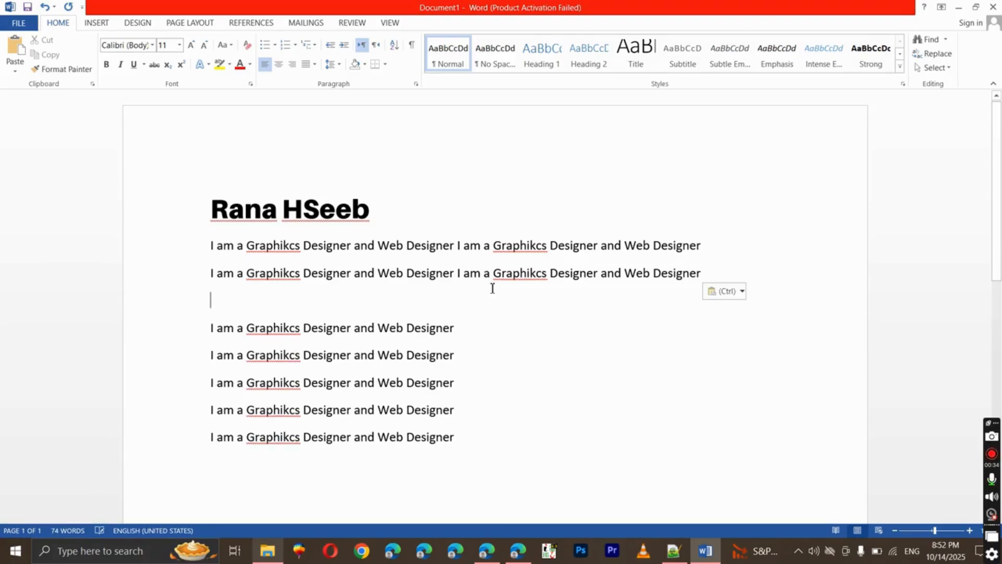
{"action": "key", "text": "ctrl+v"}
{"action": "left_click", "coordinate": [481, 300]}
{"action": "key", "text": "ctrl+v"}
{"action": "key", "text": "ctrl+v"}
{"action": "key", "text": "ctrl+v"}
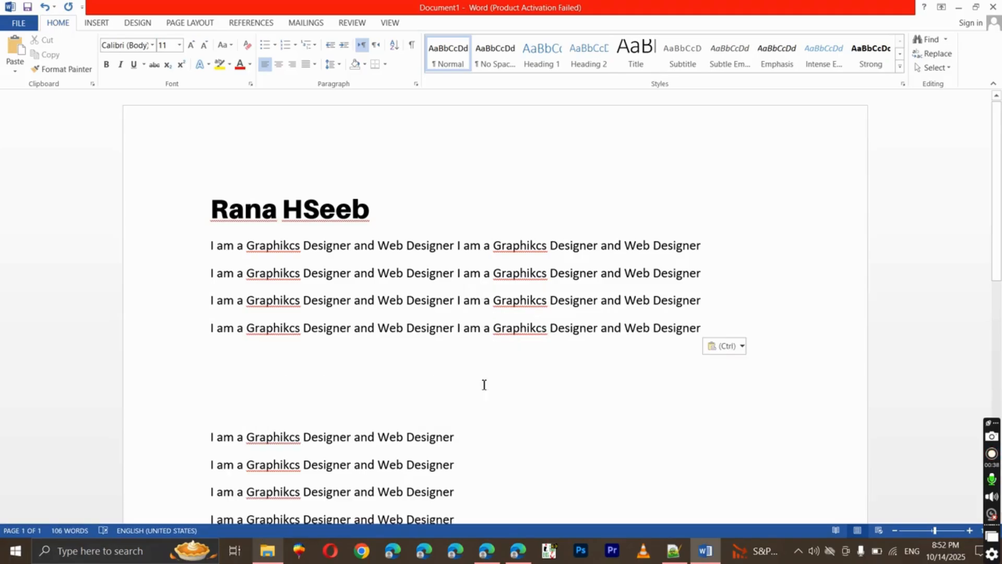
{"action": "scroll", "coordinate": [284, 320], "scroll_direction": "down", "scroll_amount": 1}
- Delete the empty lines and join the short lines onto the lines above
{"action": "key", "text": "shift+Down"}
{"action": "key", "text": "shift+Down"}
{"action": "key", "text": "shift+Down"}
{"action": "key", "text": "shift+Down"}
{"action": "key", "text": "shift+Down"}
{"action": "key", "text": "shift+Down"}
{"action": "key", "text": "shift+Down"}
{"action": "key", "text": "shift+Down"}
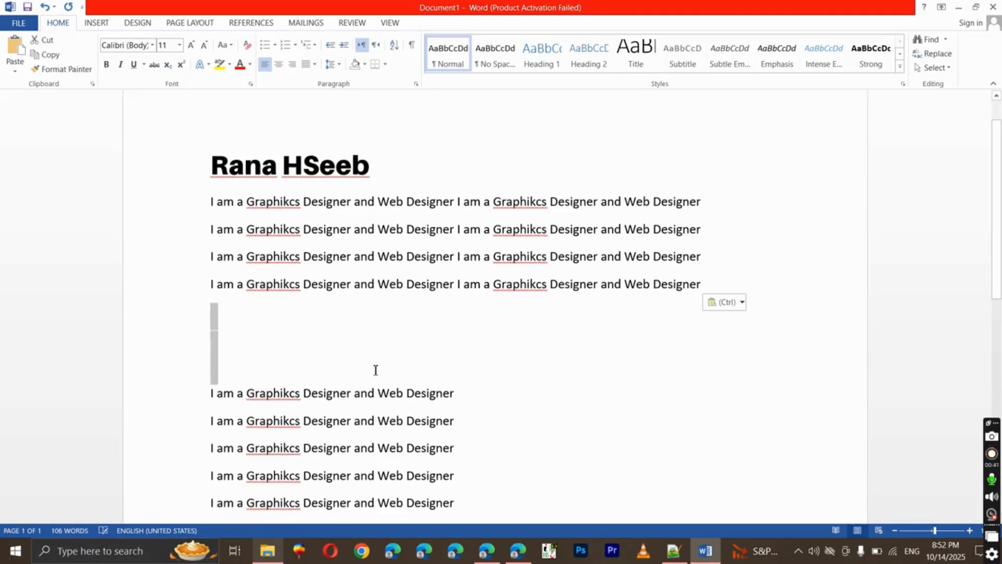
{"action": "key", "text": "Up"}
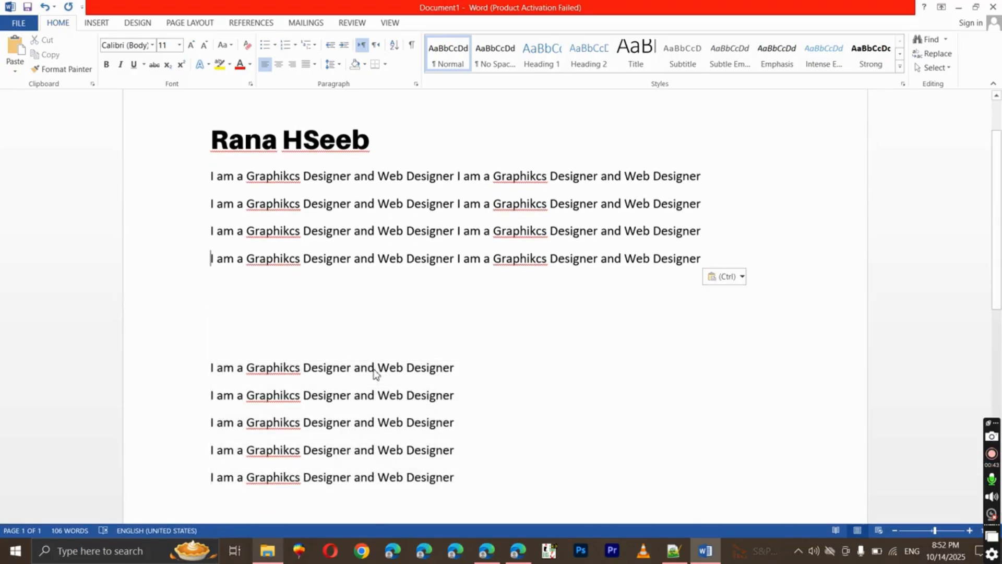
{"action": "key", "text": "shift+Down"}
{"action": "key", "text": "shift+Down"}
{"action": "key", "text": "shift+Down"}
{"action": "key", "text": "Delete"}
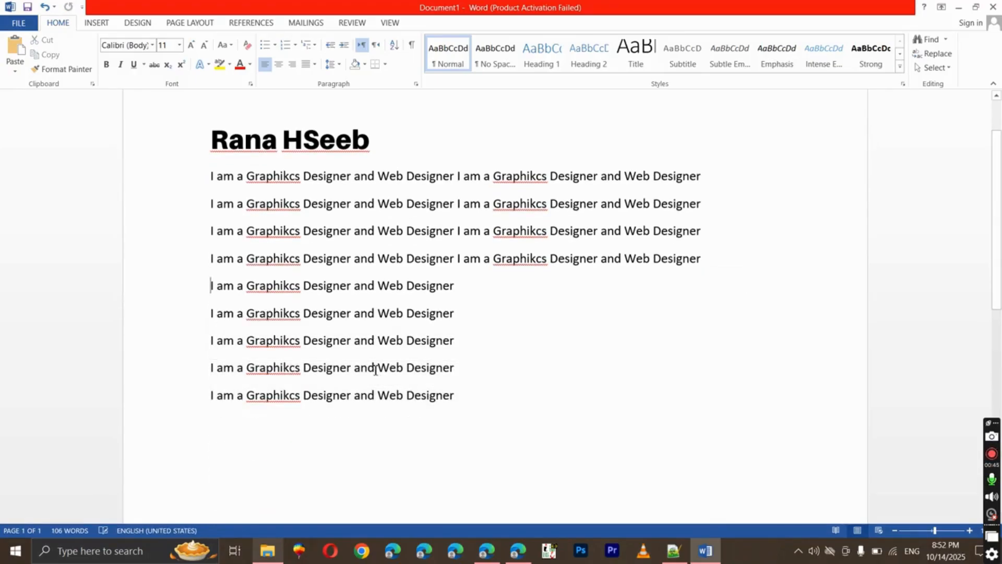
{"action": "key", "text": "BackSpace"}
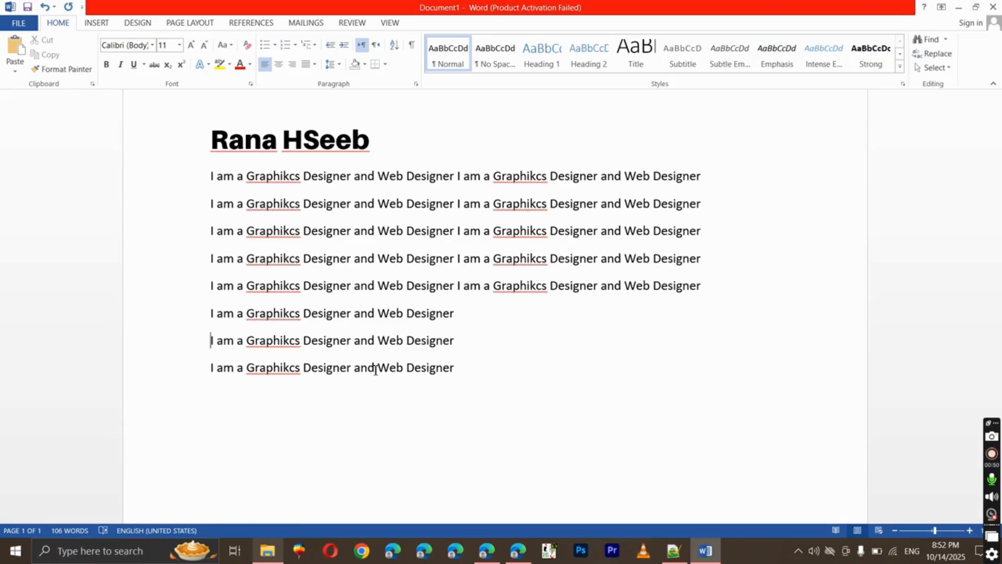
{"action": "key", "text": "BackSpace"}
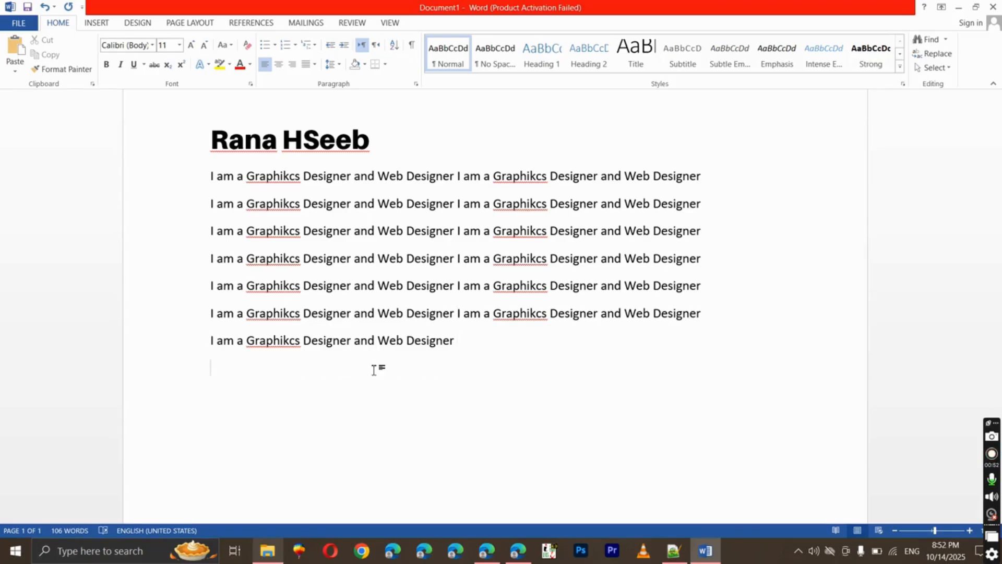
{"action": "scroll", "coordinate": [658, 332], "scroll_direction": "up", "scroll_amount": 2}
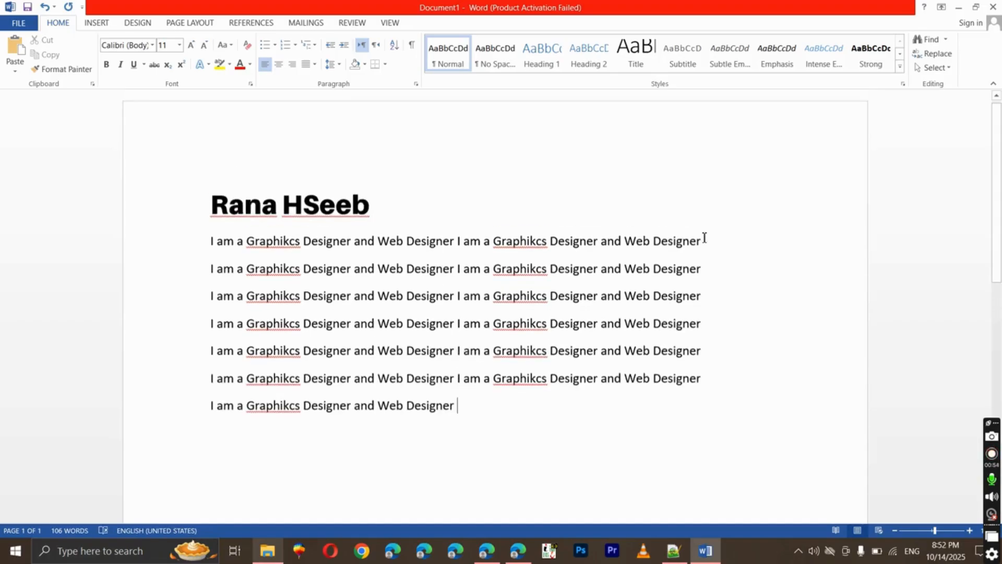
{"action": "left_click", "coordinate": [787, 149]}
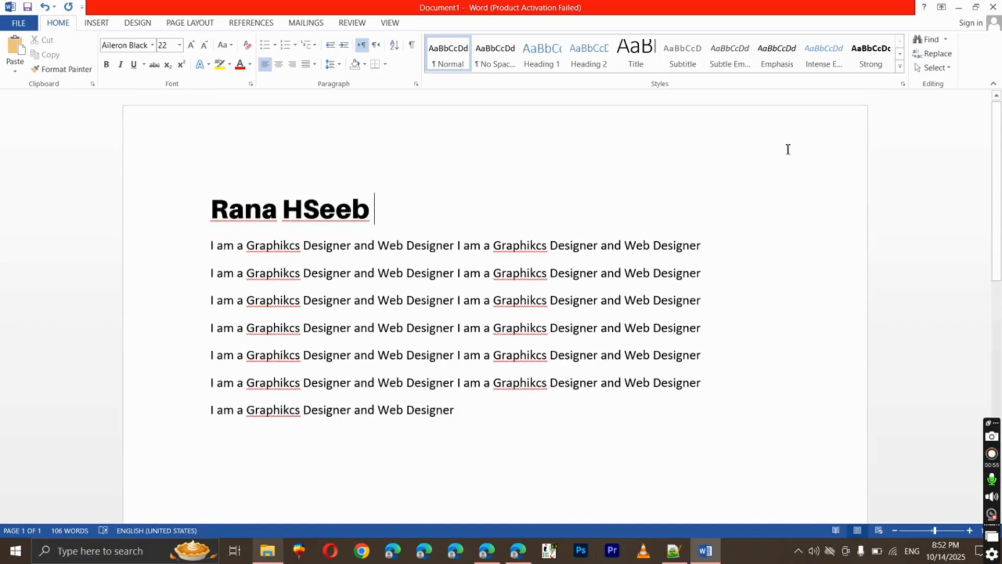
{"action": "left_click", "coordinate": [181, 25]}
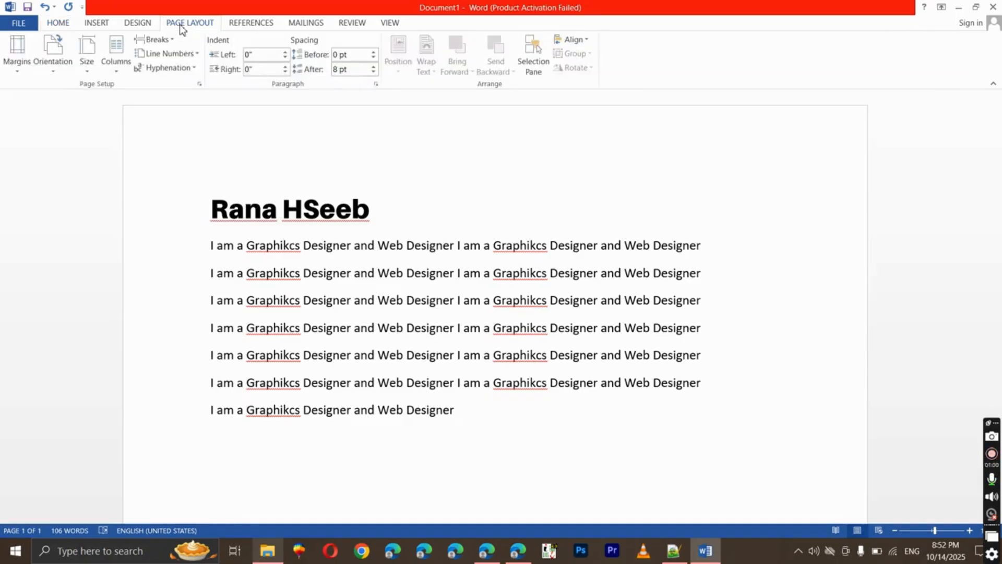
{"action": "left_click", "coordinate": [16, 62]}
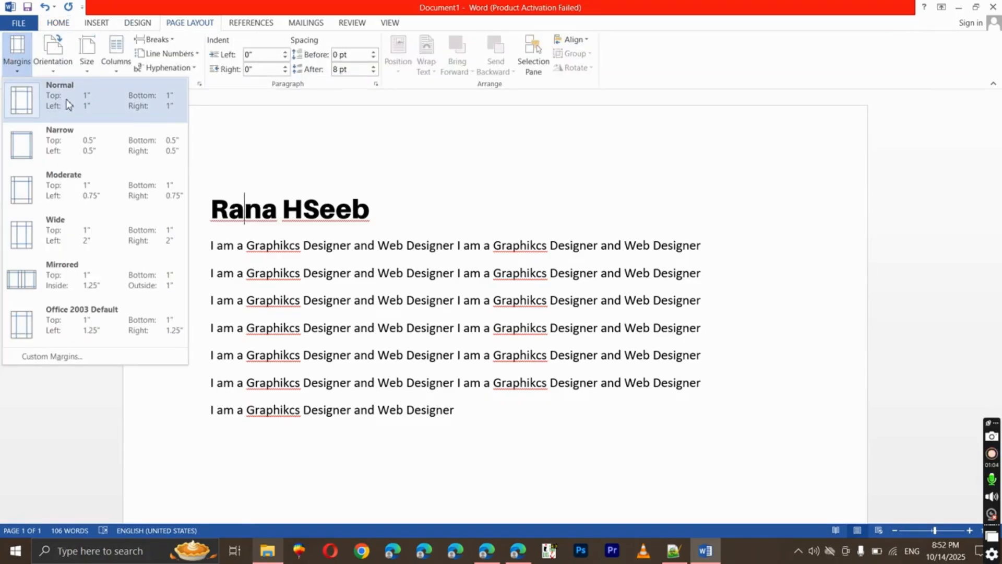
{"action": "left_click", "coordinate": [45, 146]}
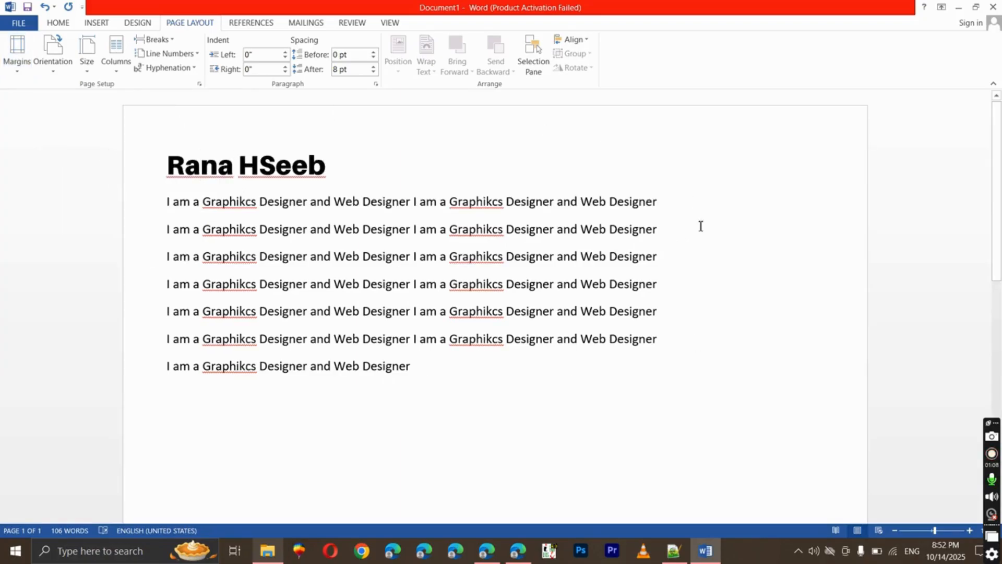
{"action": "left_click", "coordinate": [18, 53]}
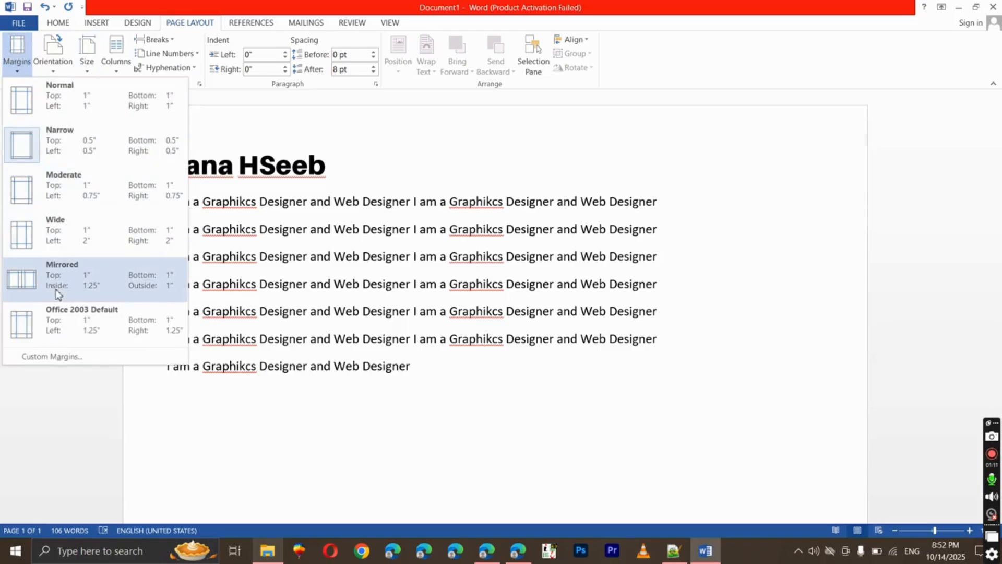
{"action": "left_click", "coordinate": [17, 49]}
{"action": "left_click", "coordinate": [53, 52]}
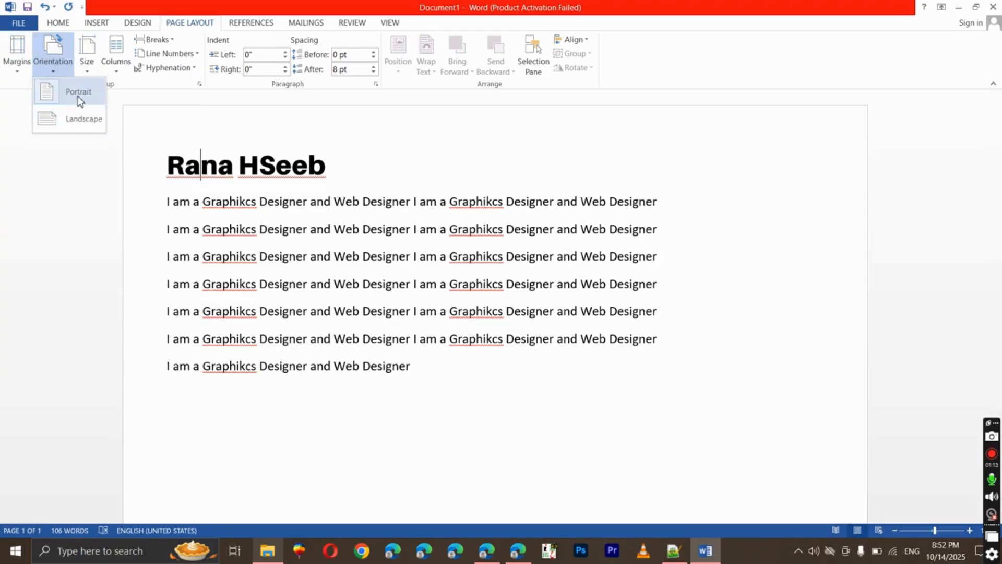
{"action": "scroll", "coordinate": [438, 287], "scroll_direction": "down", "scroll_amount": 5}
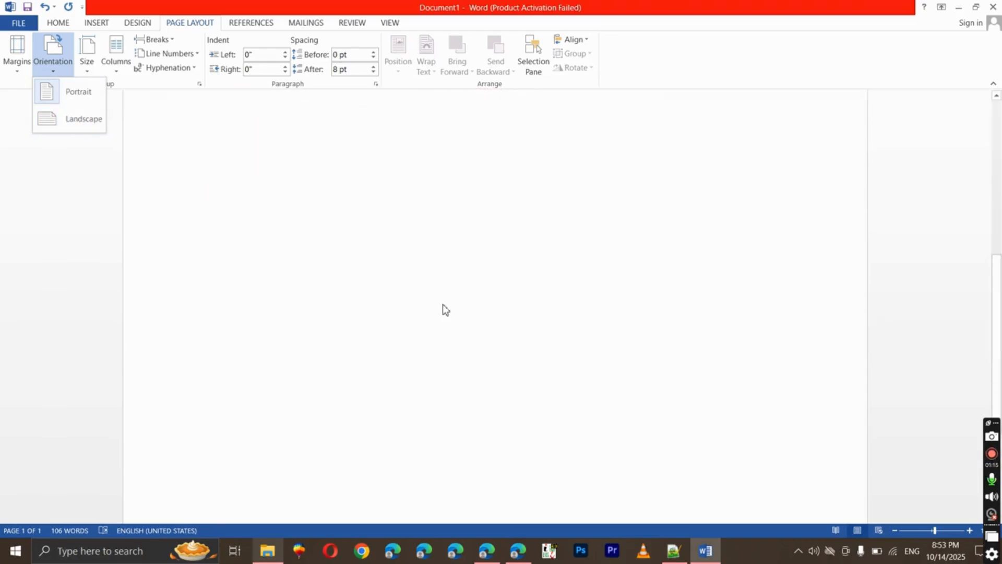
{"action": "scroll", "coordinate": [453, 334], "scroll_direction": "down", "scroll_amount": 3, "text": "ctrl"}
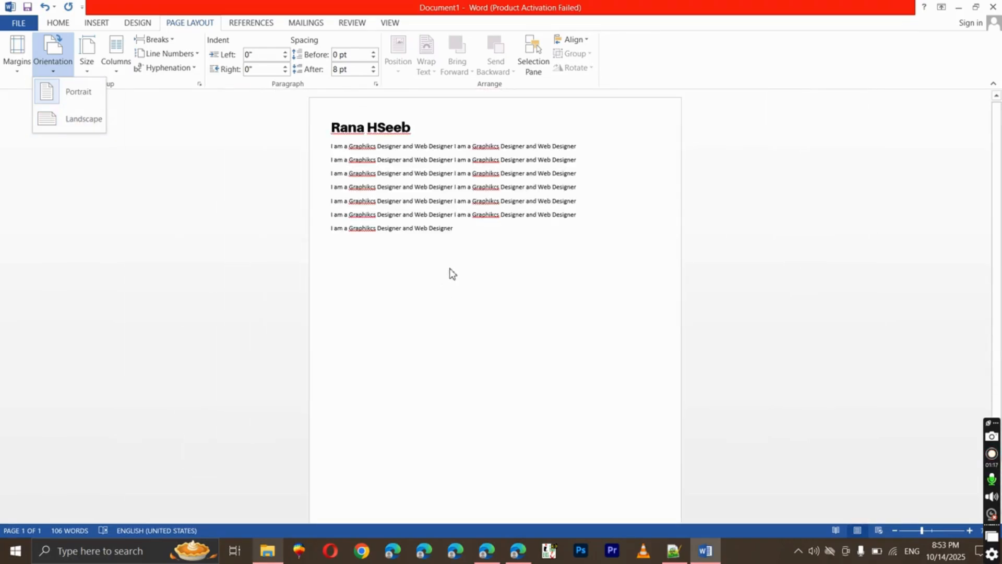
{"action": "left_click", "coordinate": [897, 527]}
{"action": "left_click", "coordinate": [897, 527]}
{"action": "left_click", "coordinate": [967, 530]}
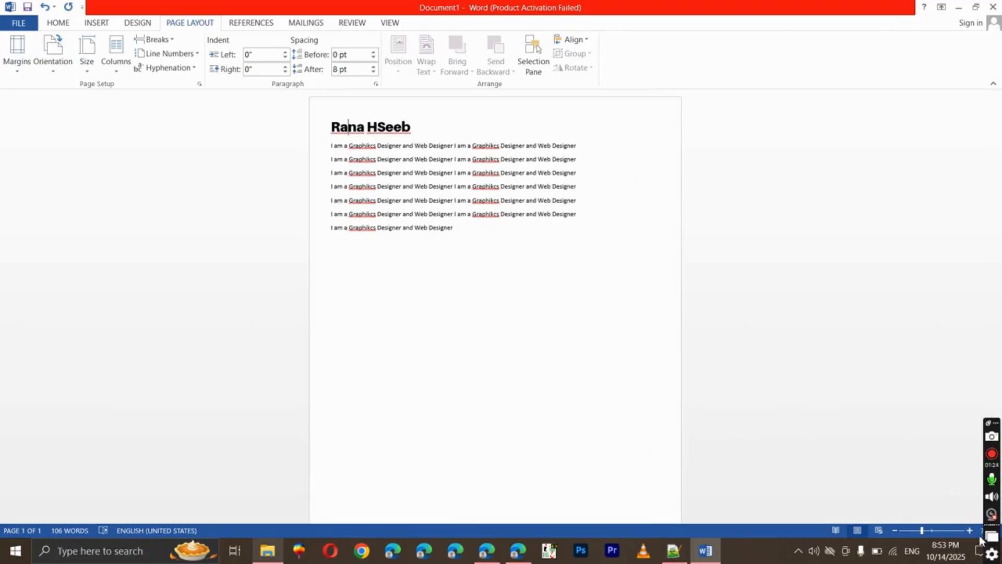
{"action": "left_click", "coordinate": [969, 530]}
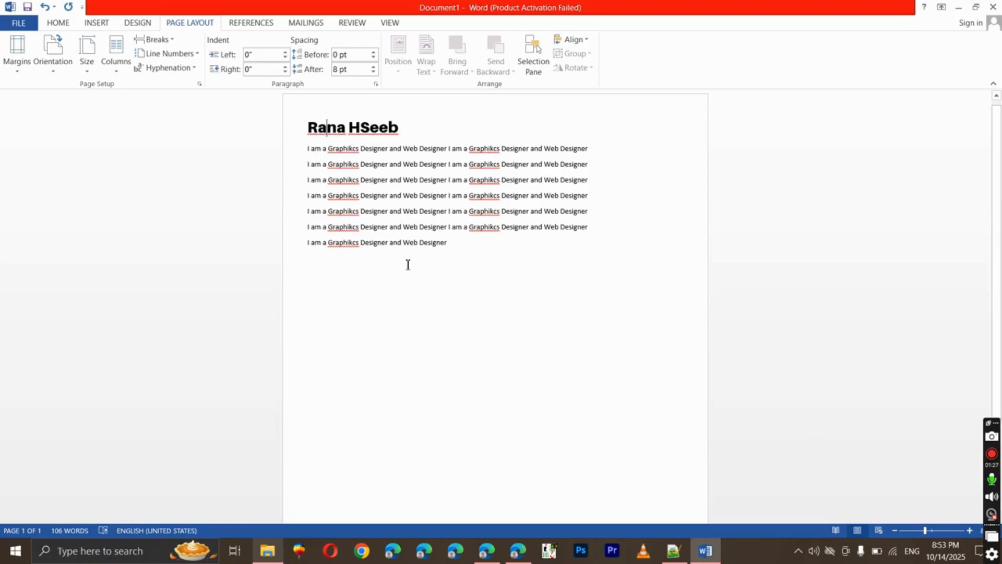
{"action": "left_click", "coordinate": [87, 53]}
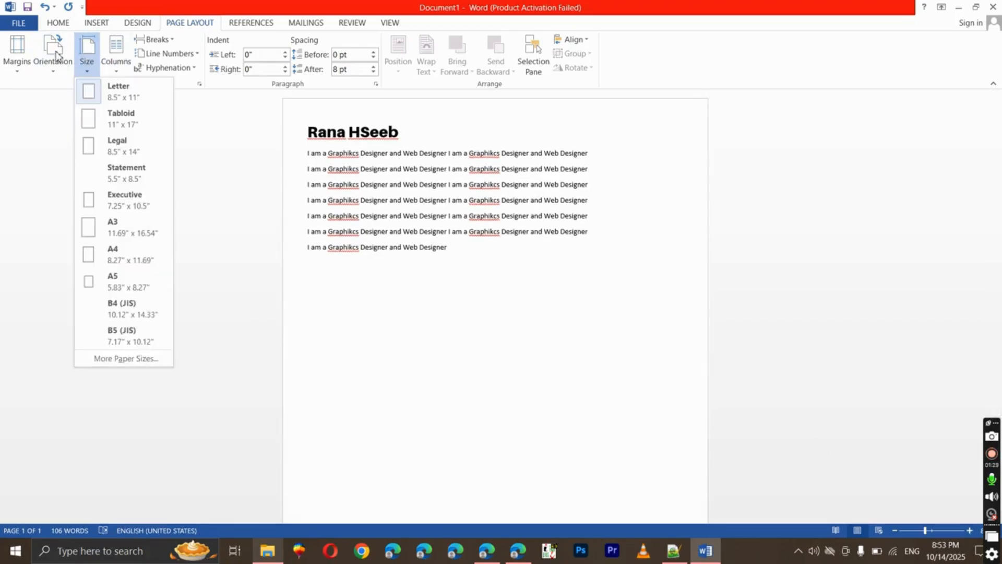
{"action": "left_click", "coordinate": [58, 56]}
{"action": "left_click", "coordinate": [307, 186]}
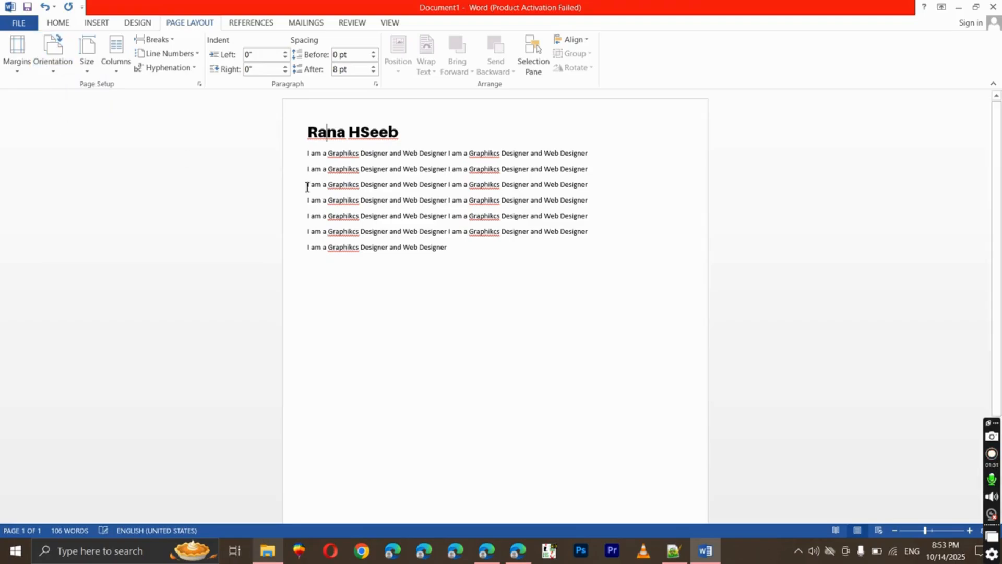
{"action": "scroll", "coordinate": [492, 277], "scroll_direction": "down", "scroll_amount": 4}
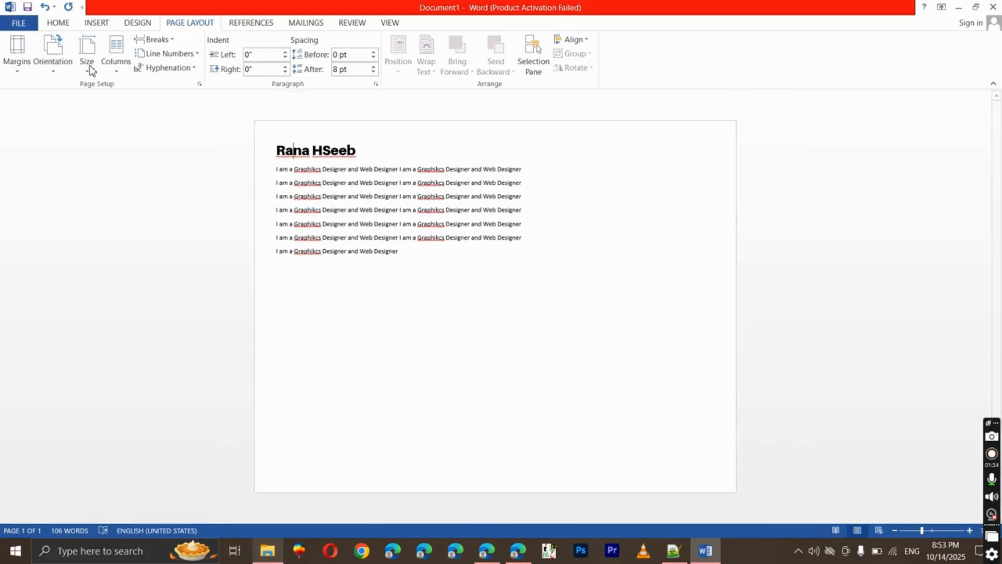
{"action": "left_click", "coordinate": [61, 56]}
{"action": "left_click", "coordinate": [73, 83]}
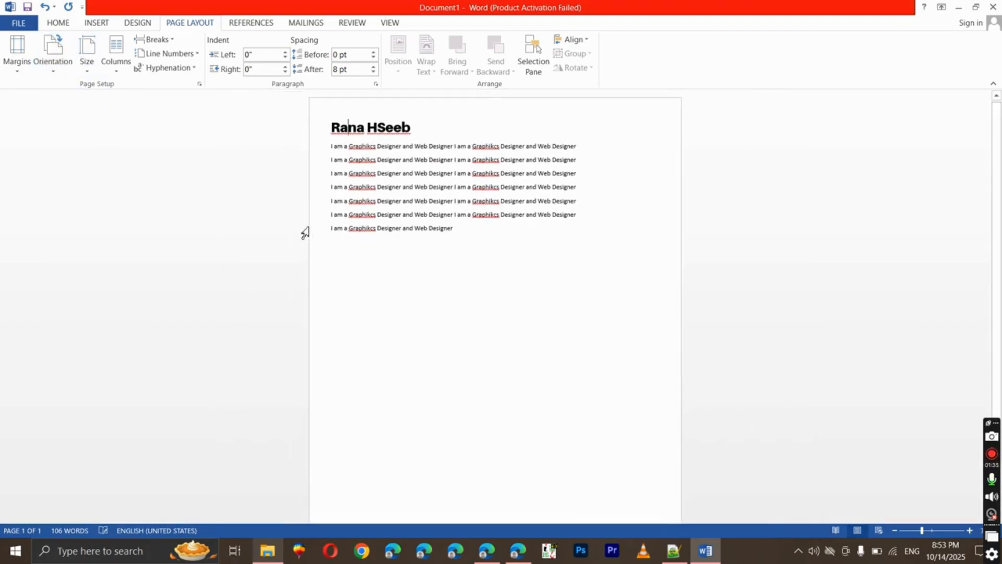
{"action": "left_click", "coordinate": [87, 50]}
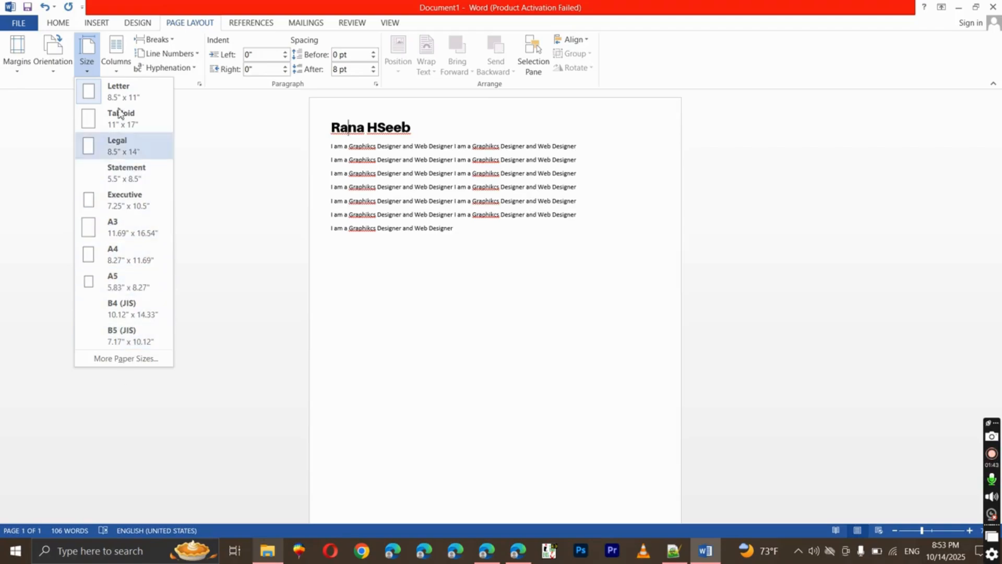
{"action": "left_click", "coordinate": [117, 51]}
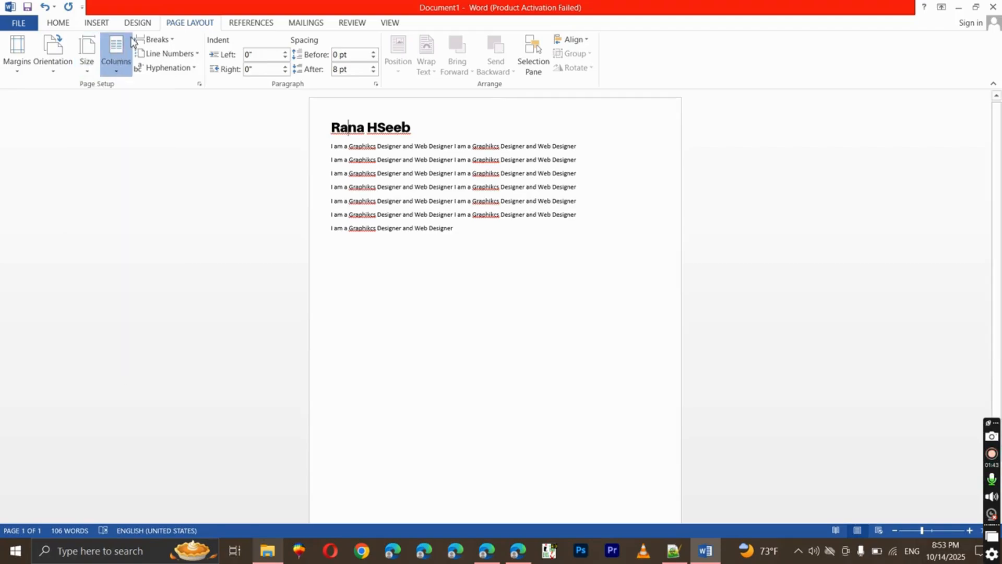
- Try a three-column layout, undo it, and show the Design options
{"action": "left_click", "coordinate": [128, 47]}
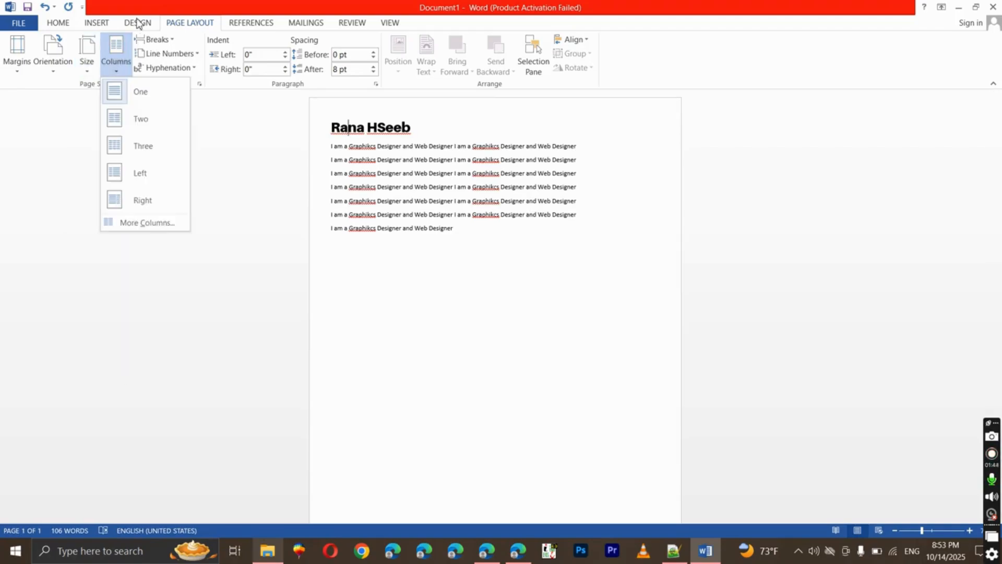
{"action": "left_click", "coordinate": [116, 149]}
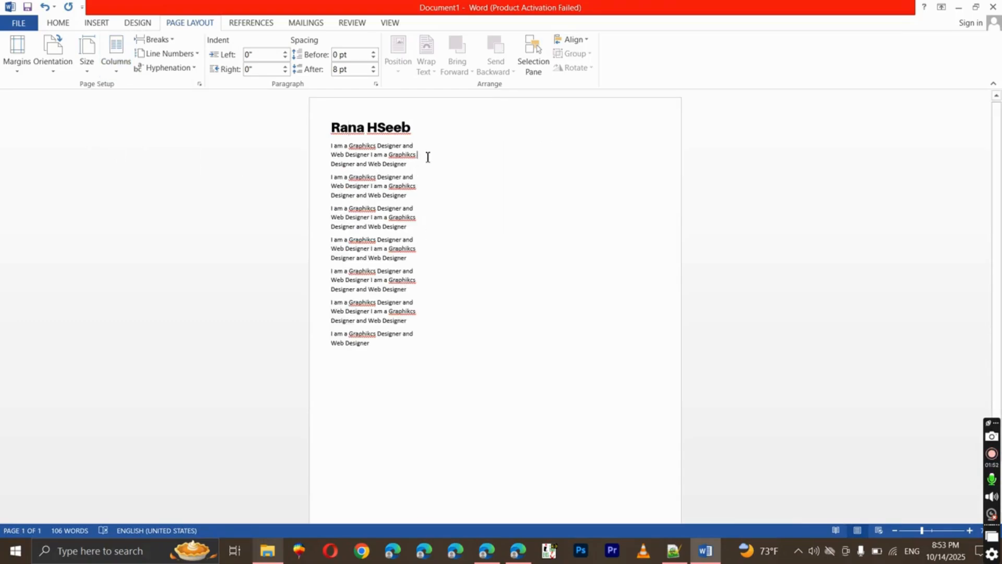
{"action": "key", "text": "ctrl+z"}
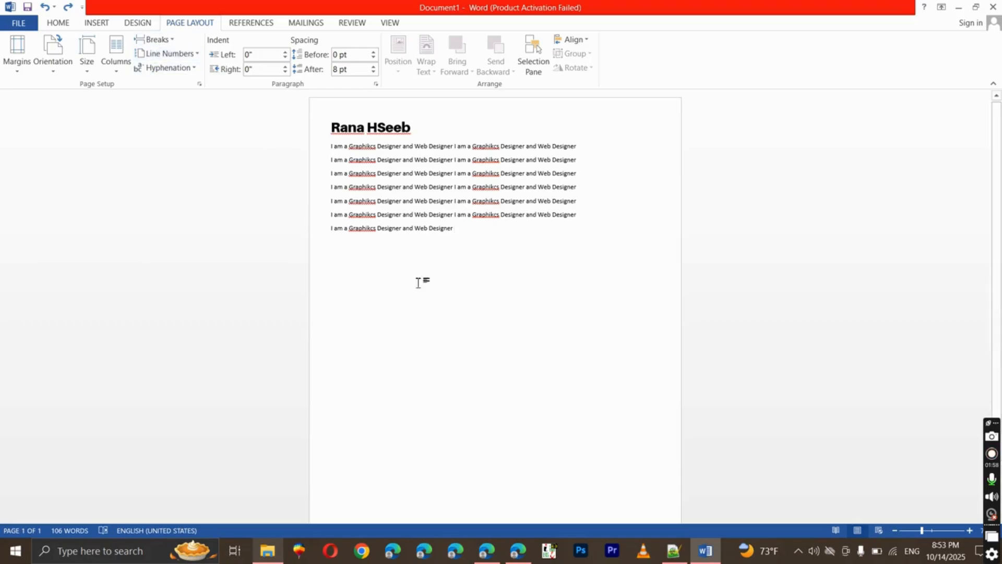
{"action": "left_click", "coordinate": [139, 26]}
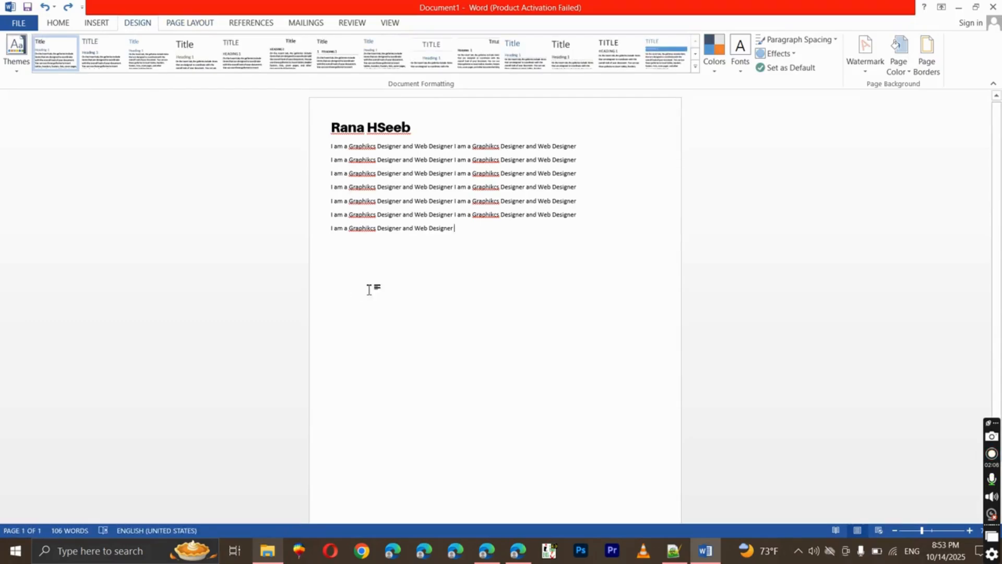
- Save the document to the Desktop under the suggested file name, then return to File Info
{"action": "left_click", "coordinate": [19, 23]}
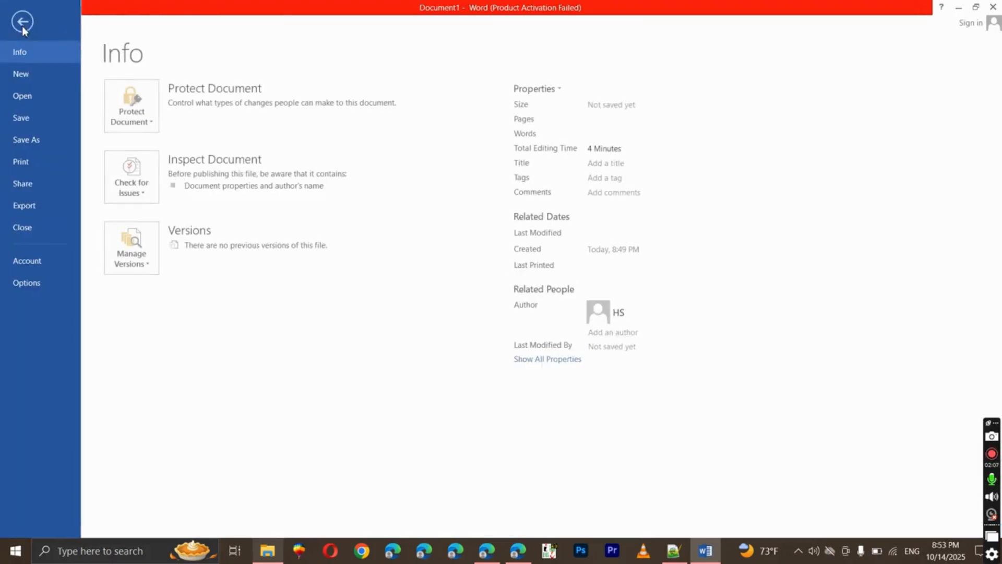
{"action": "left_click", "coordinate": [29, 120]}
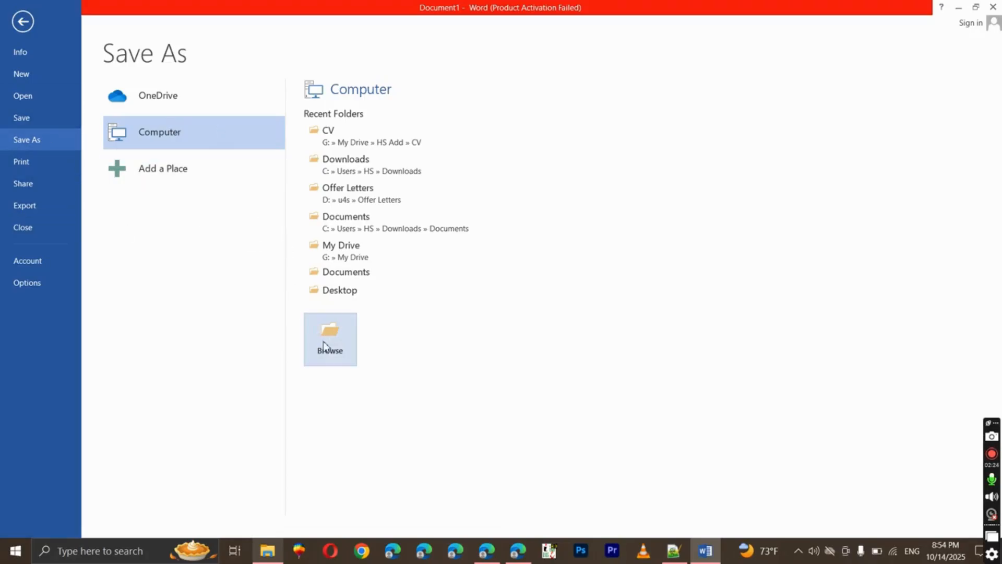
{"action": "left_click", "coordinate": [311, 328]}
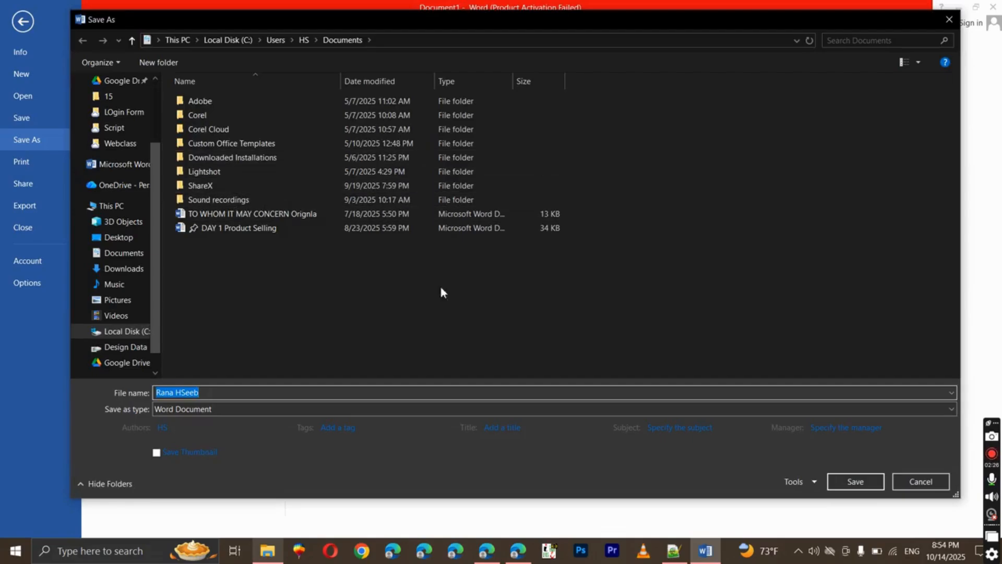
{"action": "left_click_drag", "start_coordinate": [157, 246], "coordinate": [164, 170]}
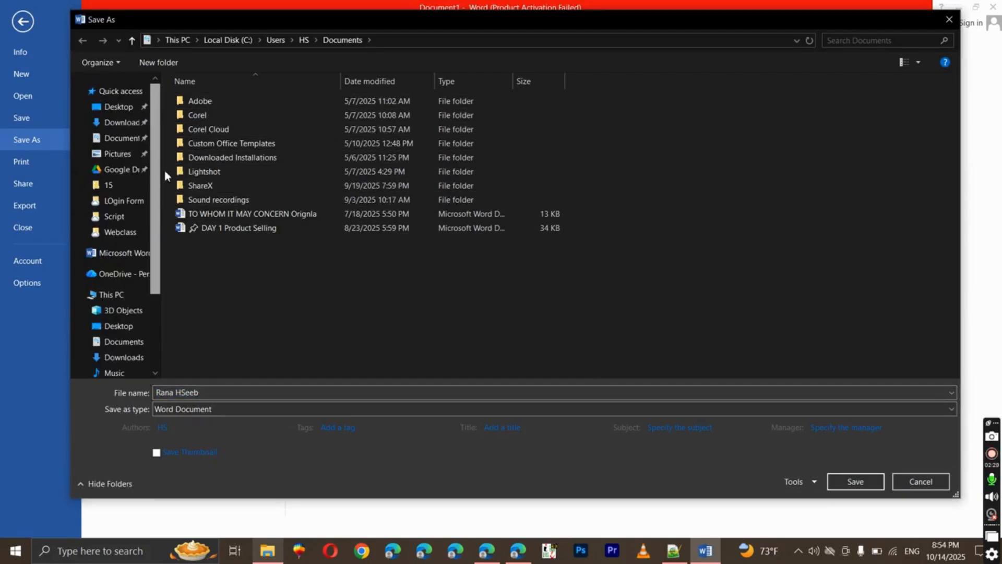
{"action": "left_click", "coordinate": [120, 107]}
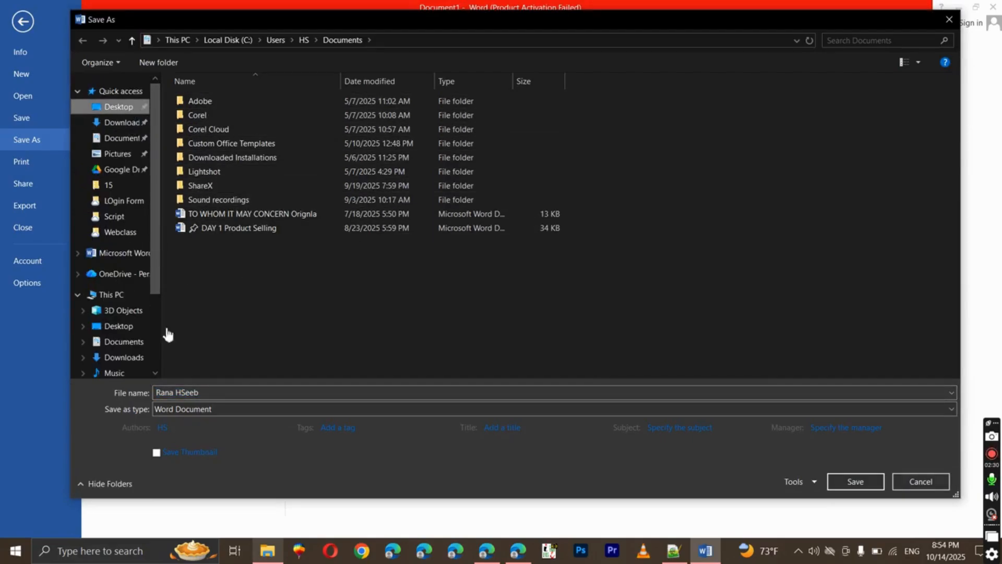
{"action": "left_click", "coordinate": [246, 392]}
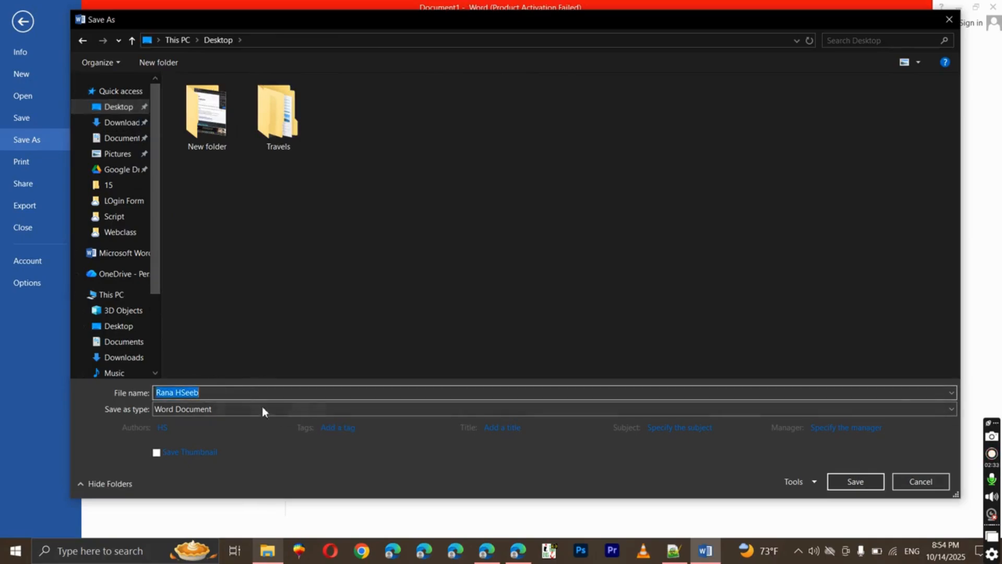
{"action": "left_click", "coordinate": [233, 393]}
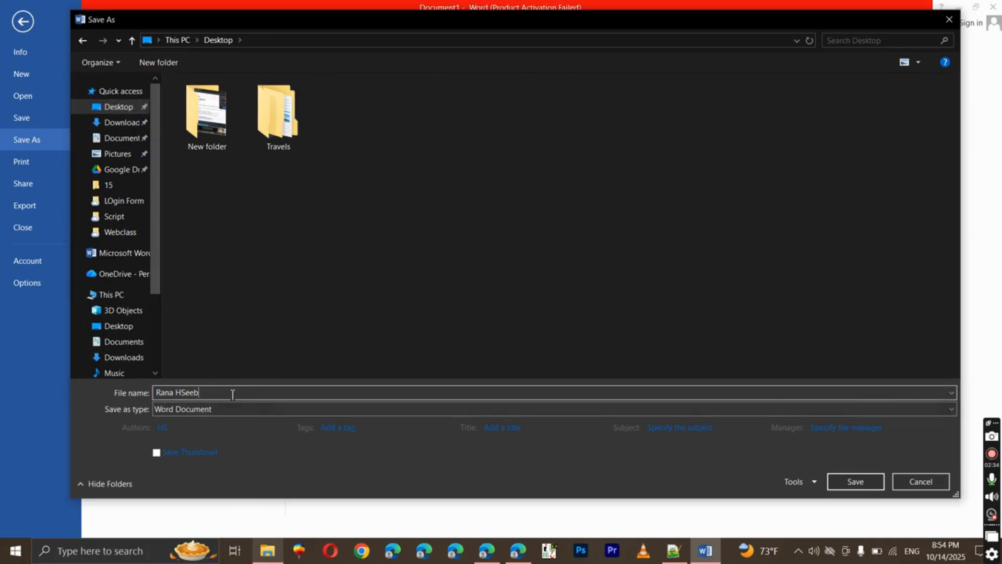
{"action": "left_click", "coordinate": [853, 481]}
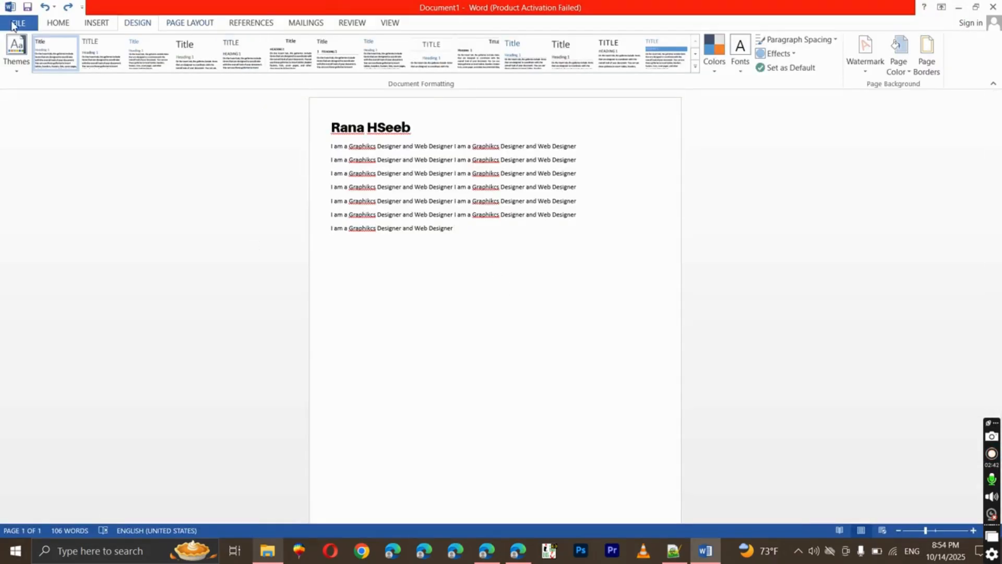
{"action": "left_click", "coordinate": [15, 23]}
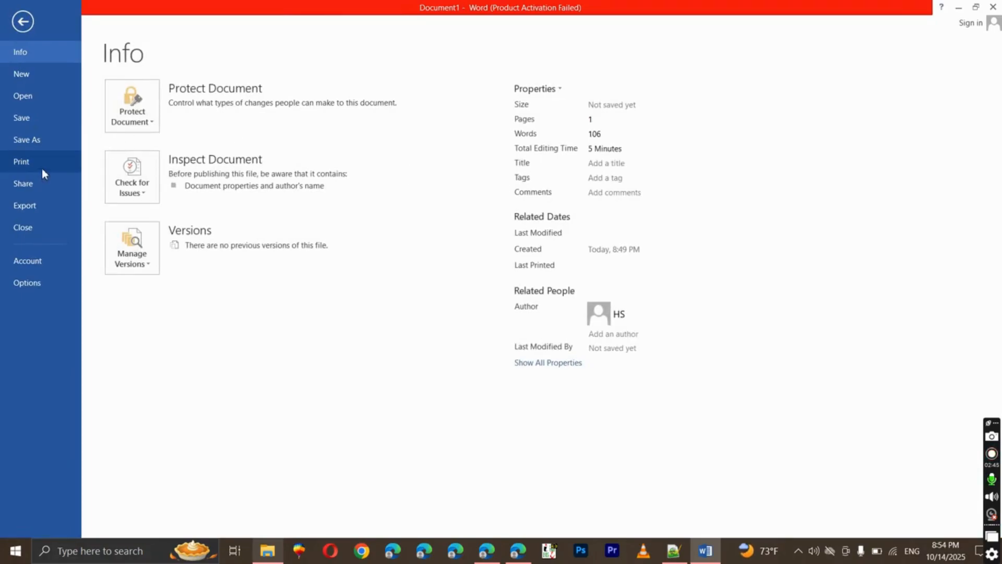
- Begin a Save As with PDF as the file type, then cancel without saving
{"action": "left_click", "coordinate": [43, 140]}
{"action": "left_click", "coordinate": [325, 333]}
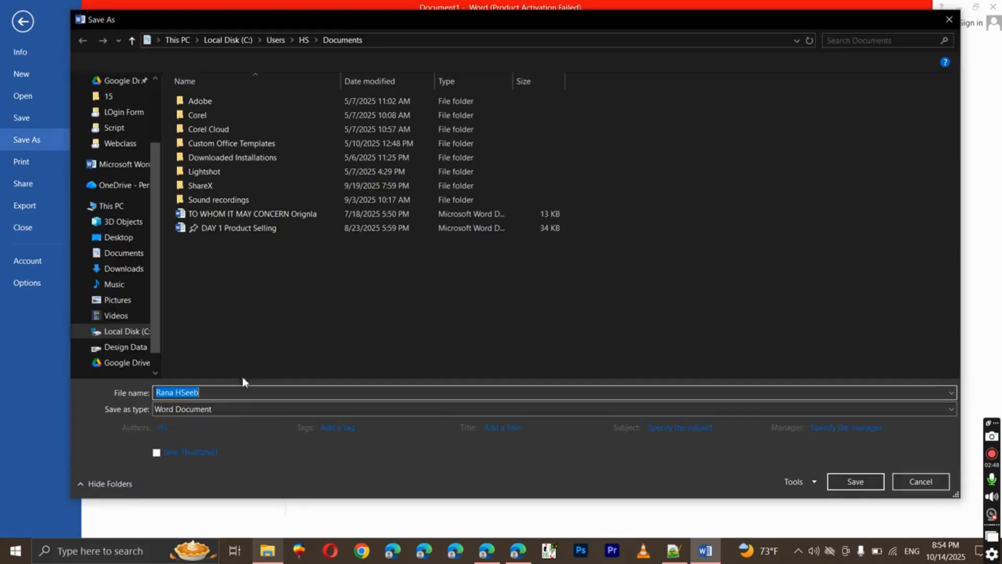
{"action": "left_click", "coordinate": [217, 405]}
{"action": "left_click", "coordinate": [174, 293]}
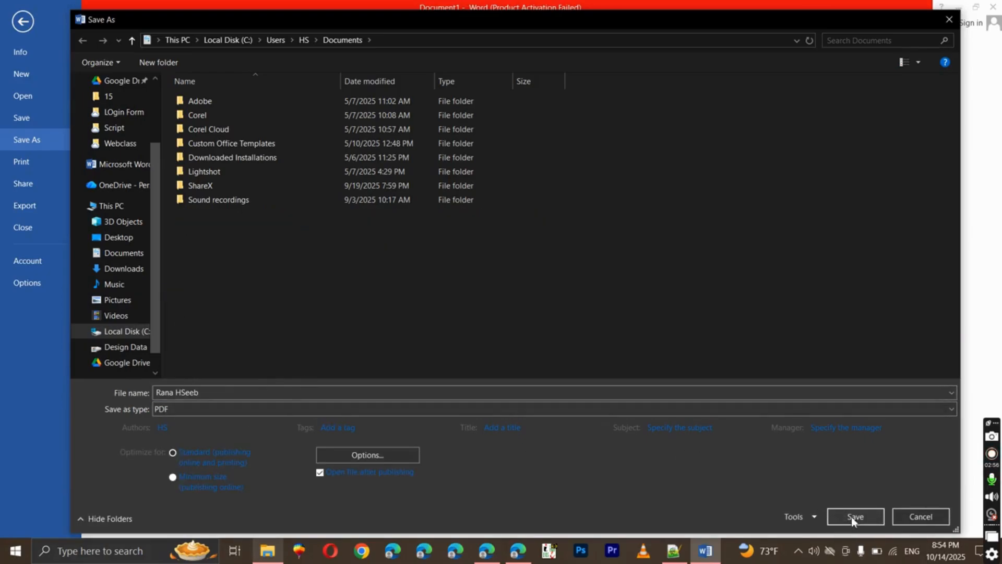
{"action": "left_click", "coordinate": [921, 516]}
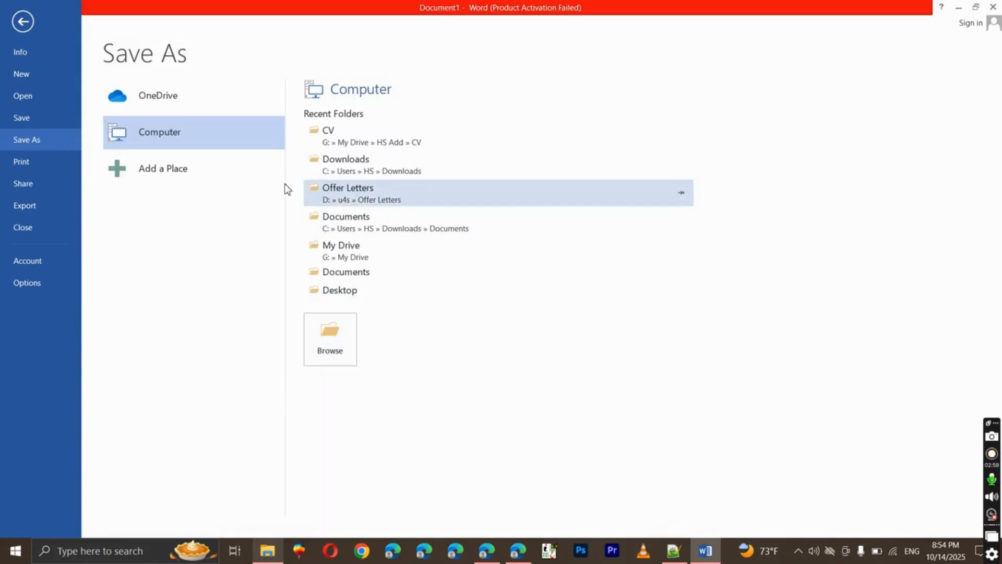
{"action": "key", "text": "Escape"}
- Return to the document text and open the print preview with Ctrl+P
{"action": "scroll", "coordinate": [466, 186], "scroll_direction": "up", "scroll_amount": 5}
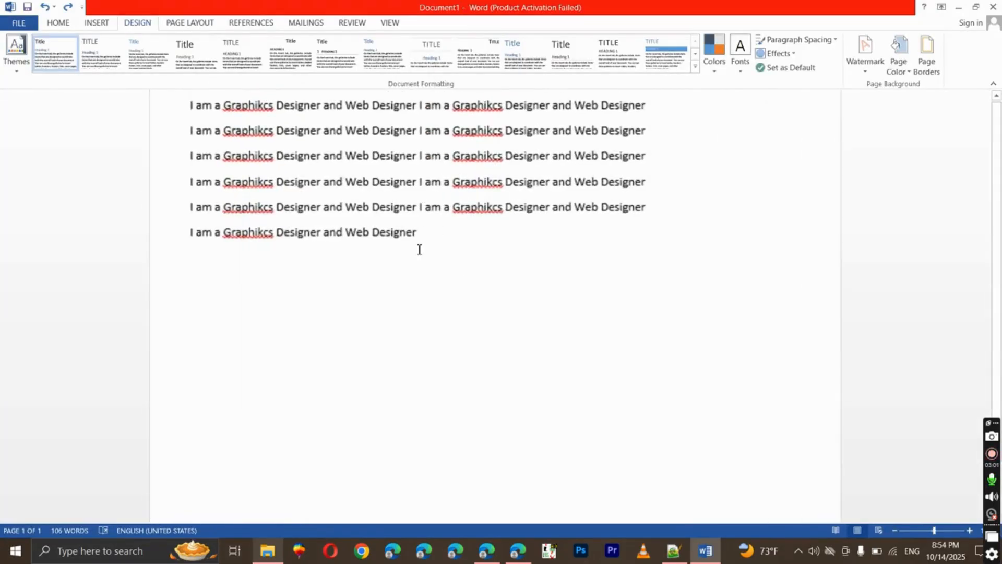
{"action": "left_click", "coordinate": [386, 295]}
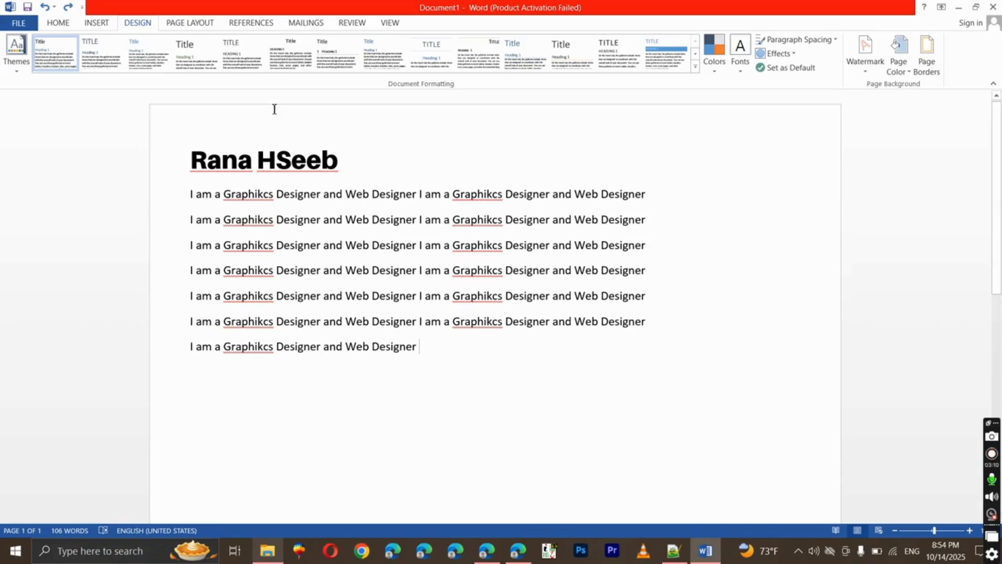
{"action": "key", "text": "ctrl+p"}
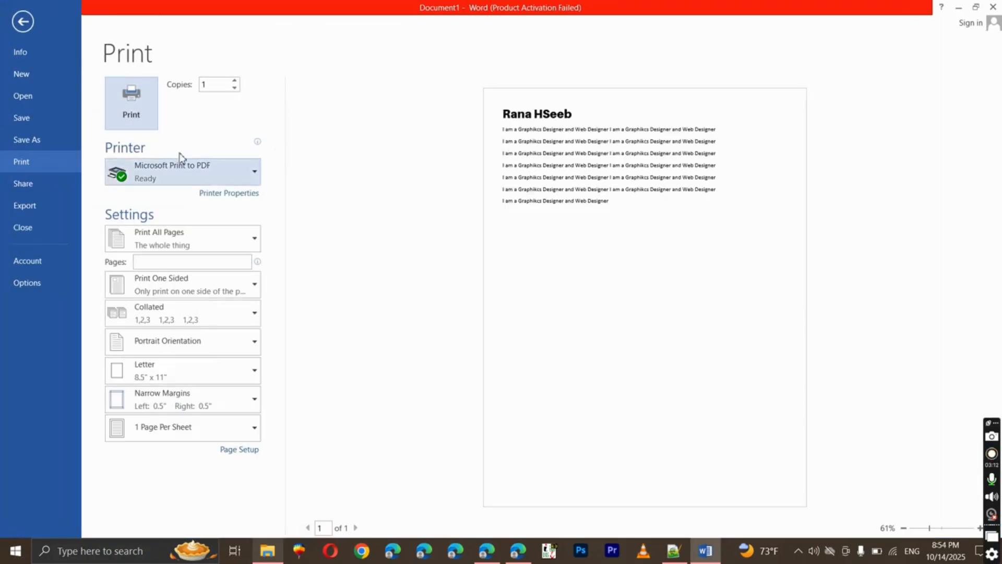
- Print all pages to Microsoft Print to PDF, leaving the page range empty
{"action": "left_click", "coordinate": [160, 175]}
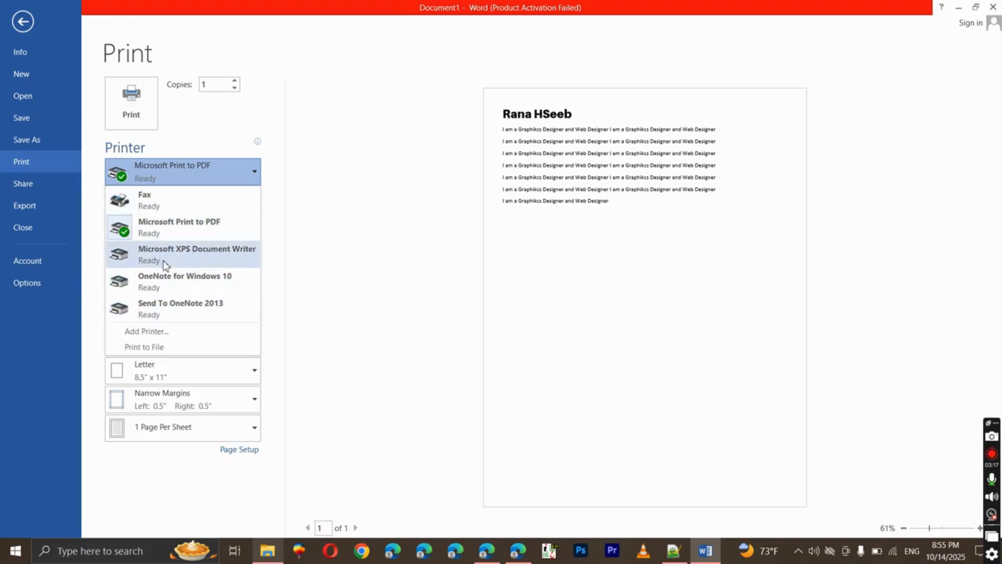
{"action": "left_click", "coordinate": [160, 168]}
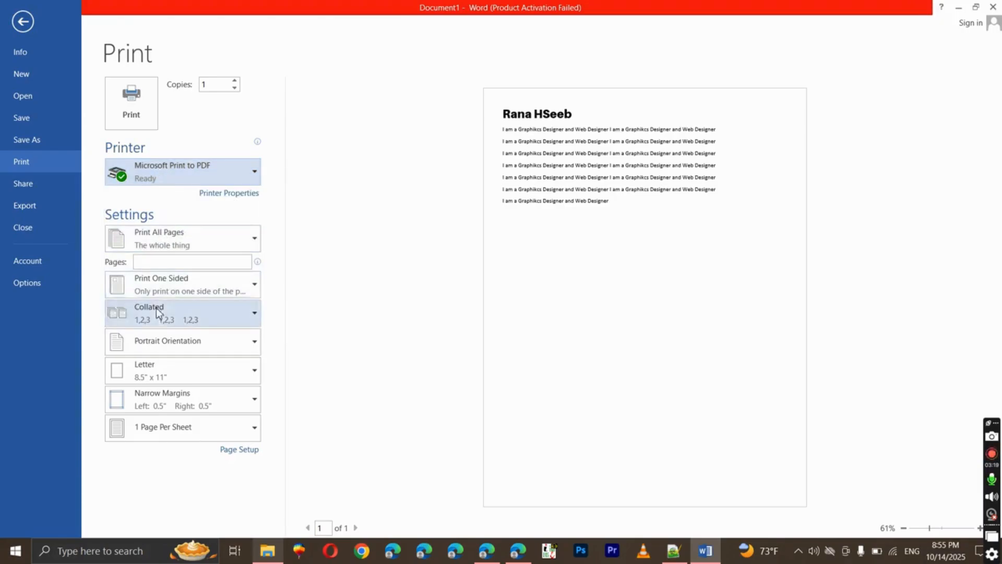
{"action": "left_click", "coordinate": [174, 236]}
{"action": "left_click", "coordinate": [175, 236]}
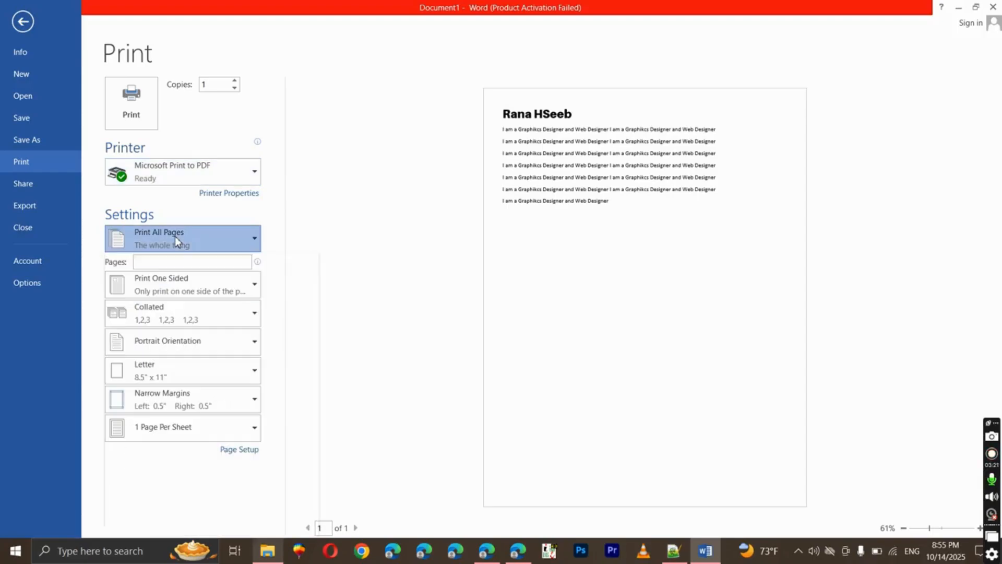
{"action": "left_click", "coordinate": [162, 265]}
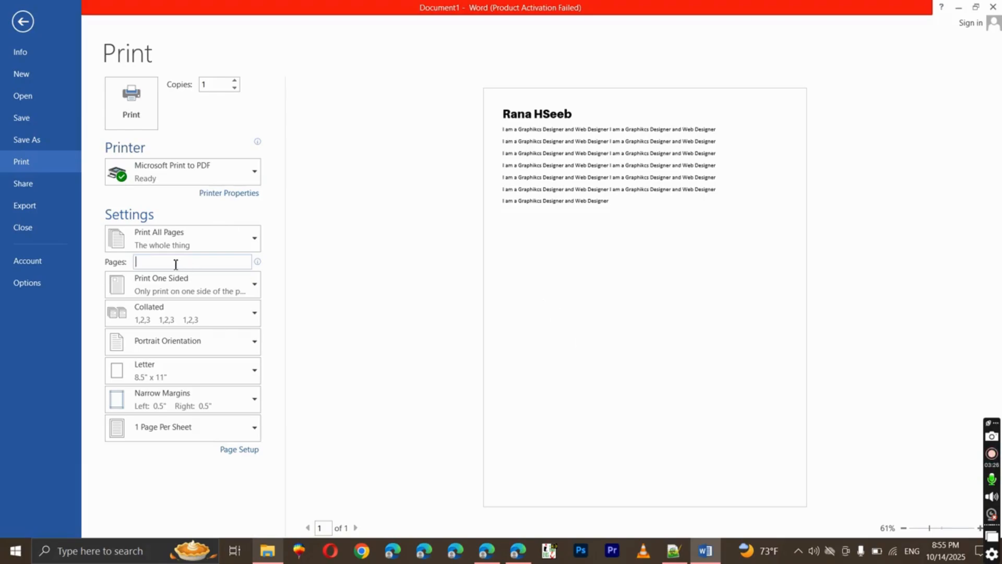
{"action": "type", "text": "1-3"}
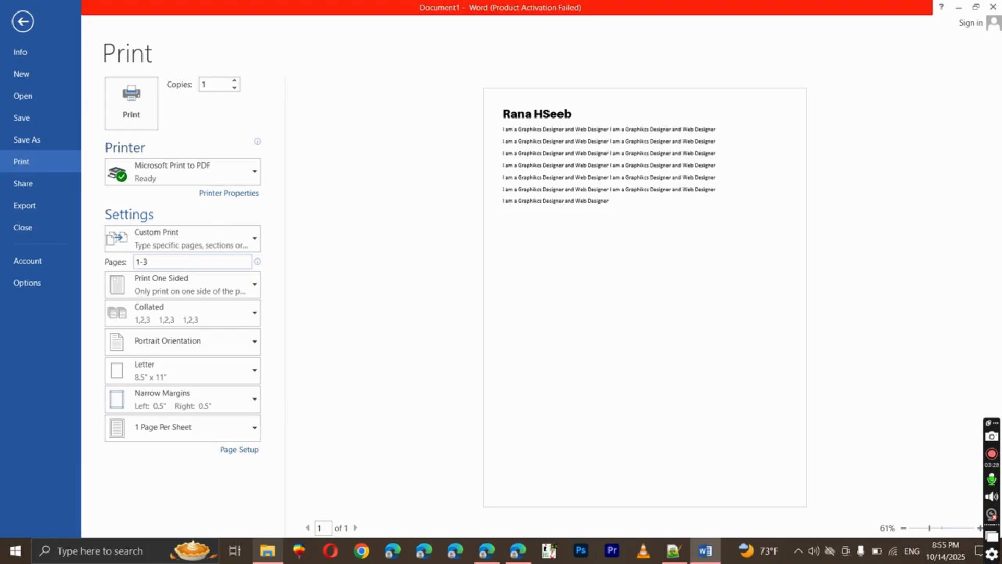
{"action": "key", "text": "BackSpace"}
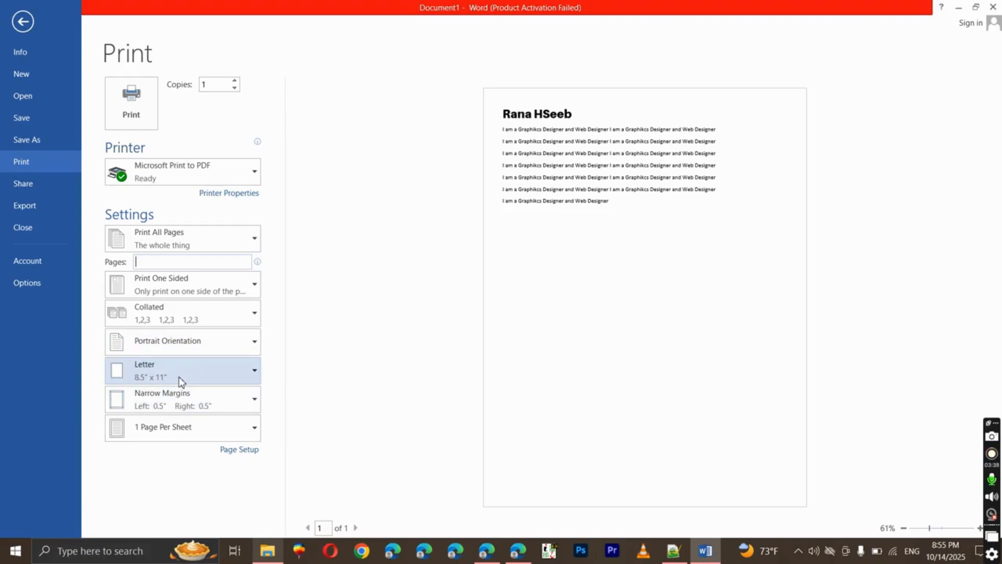
{"action": "left_click", "coordinate": [130, 93]}
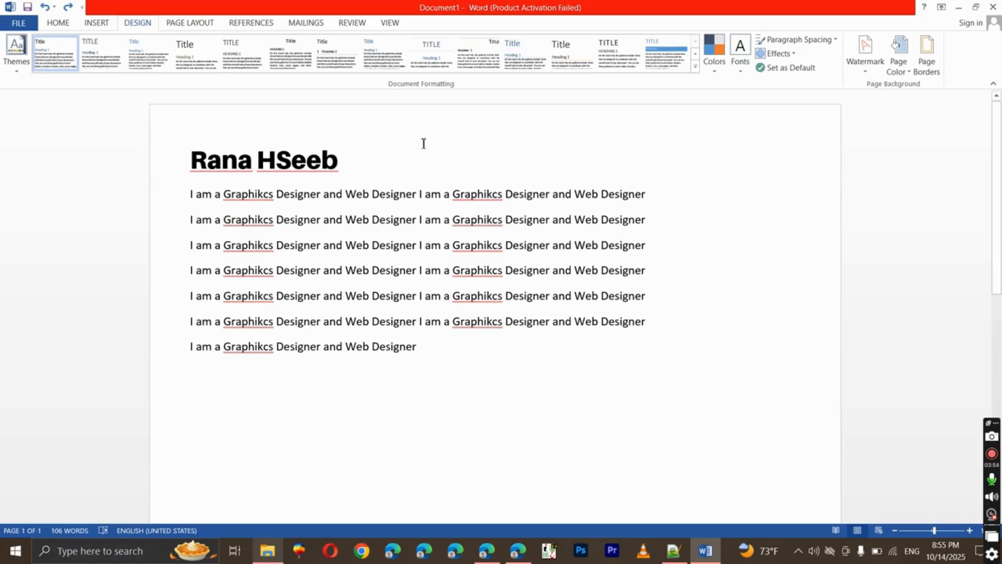
- Add a bottom border beneath the last body paragraph from the Home tab
{"action": "left_click", "coordinate": [65, 24]}
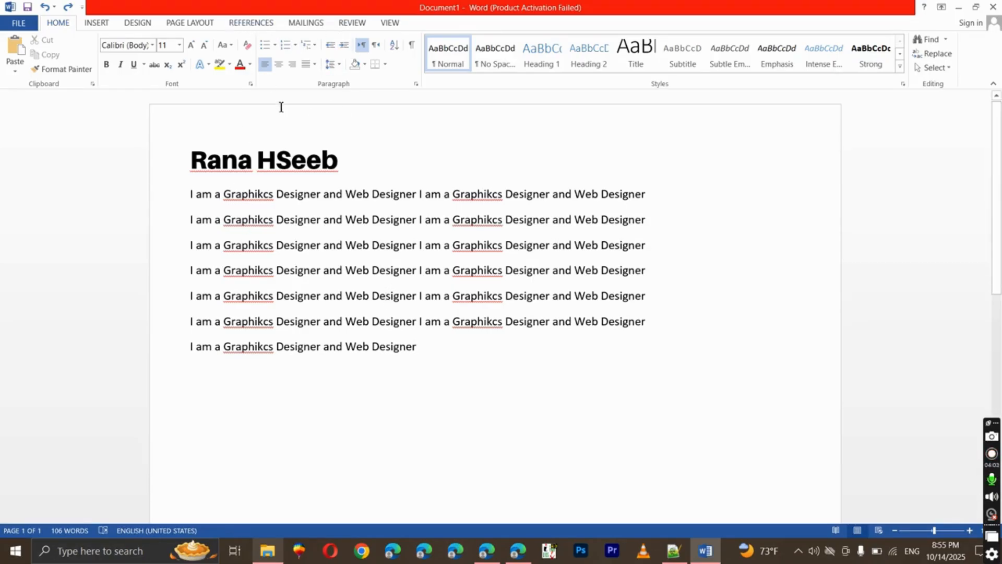
{"action": "left_click", "coordinate": [407, 183]}
{"action": "left_click", "coordinate": [378, 439]}
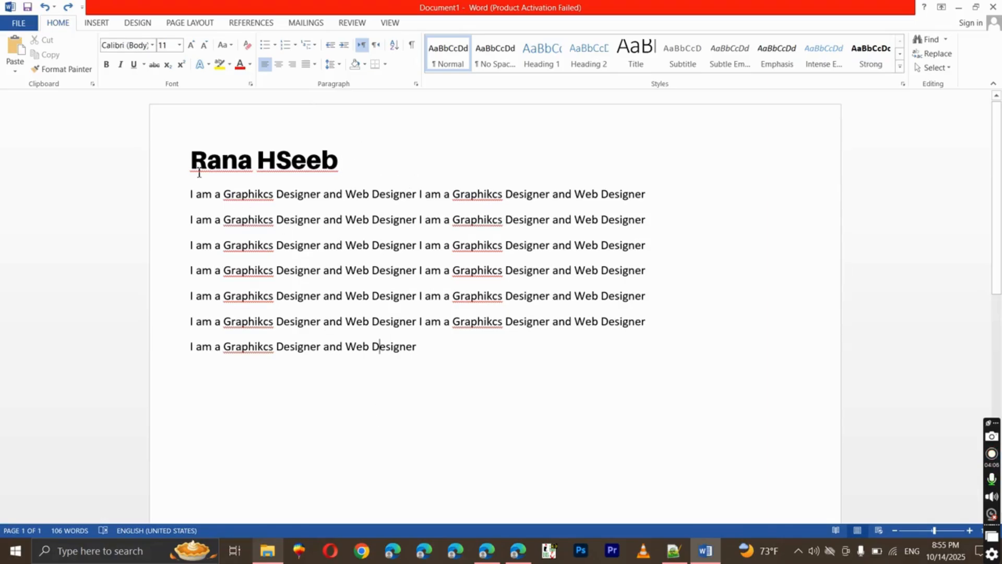
{"action": "left_click", "coordinate": [375, 68]}
{"action": "scroll", "coordinate": [360, 340], "scroll_direction": "down", "scroll_amount": 2}
{"action": "left_click", "coordinate": [329, 284]}
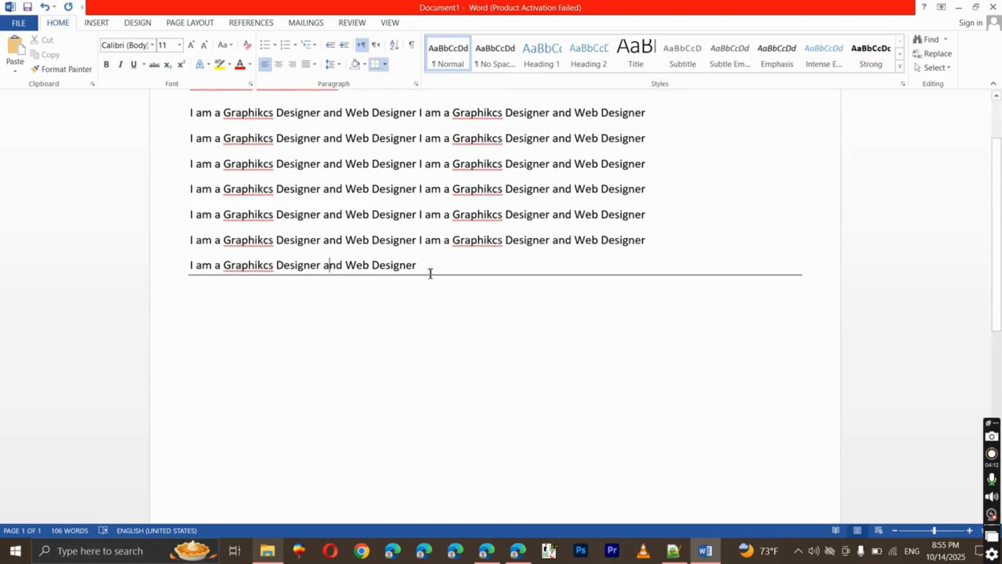
{"action": "scroll", "coordinate": [364, 342], "scroll_direction": "up", "scroll_amount": 2}
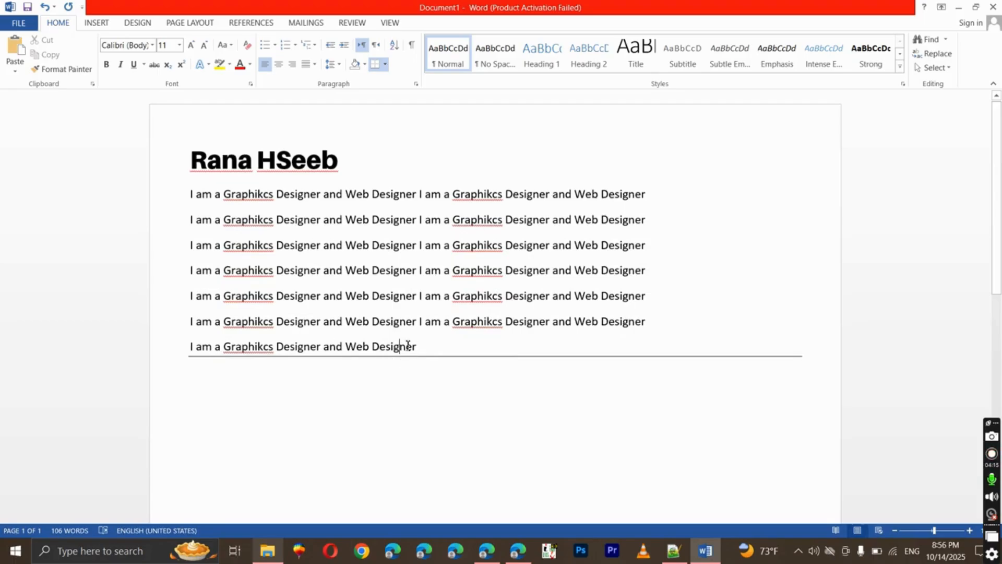
{"action": "left_click", "coordinate": [439, 350]}
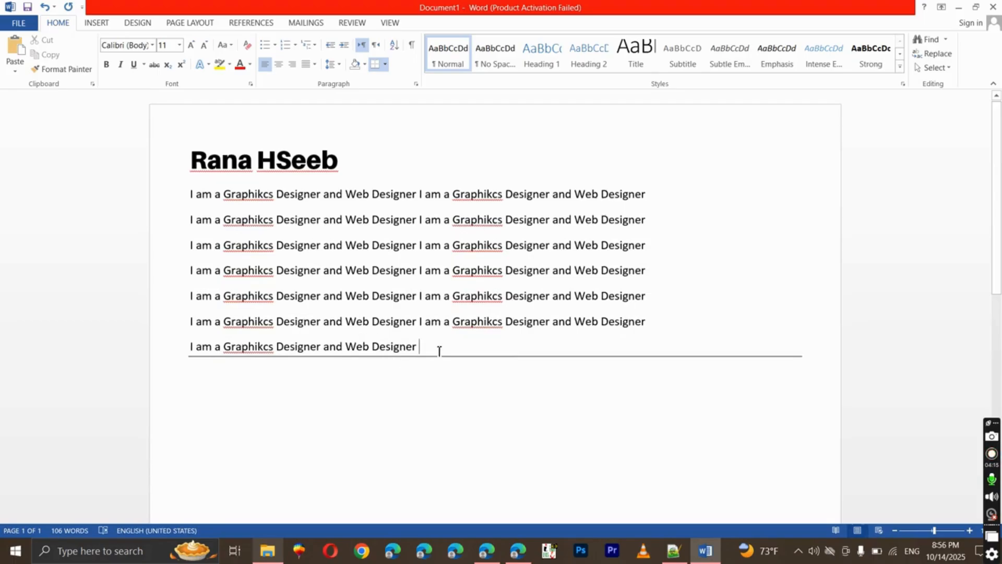
- Select the body paragraphs and preview the border and shading colour options without adding a box
{"action": "left_click", "coordinate": [386, 64]}
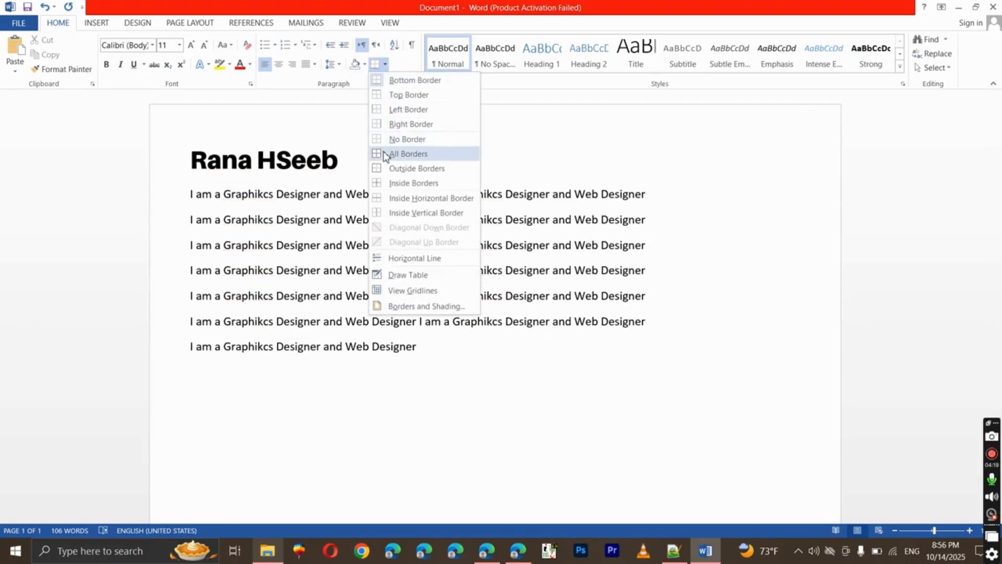
{"action": "left_click", "coordinate": [660, 347]}
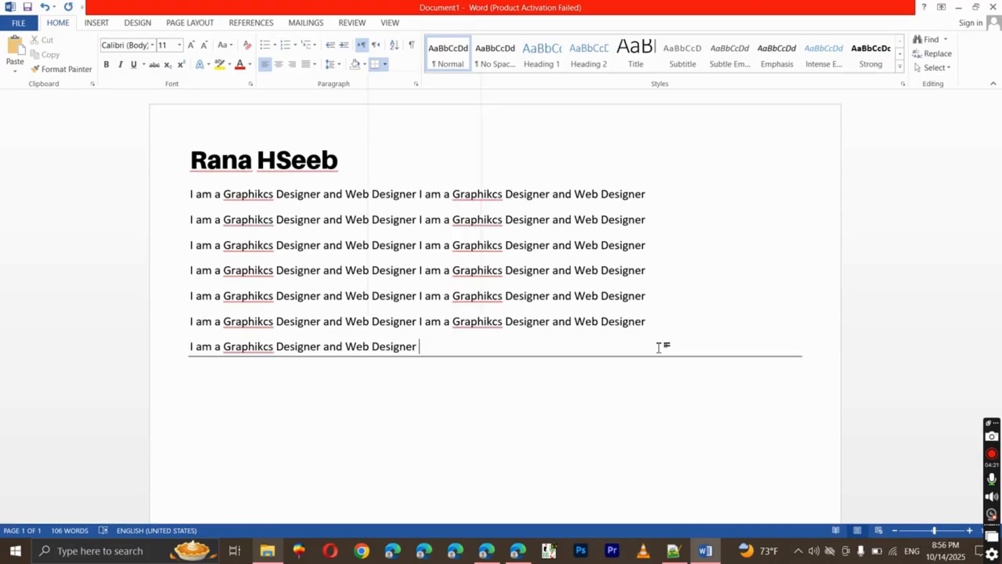
{"action": "left_click_drag", "start_coordinate": [191, 194], "coordinate": [687, 369]}
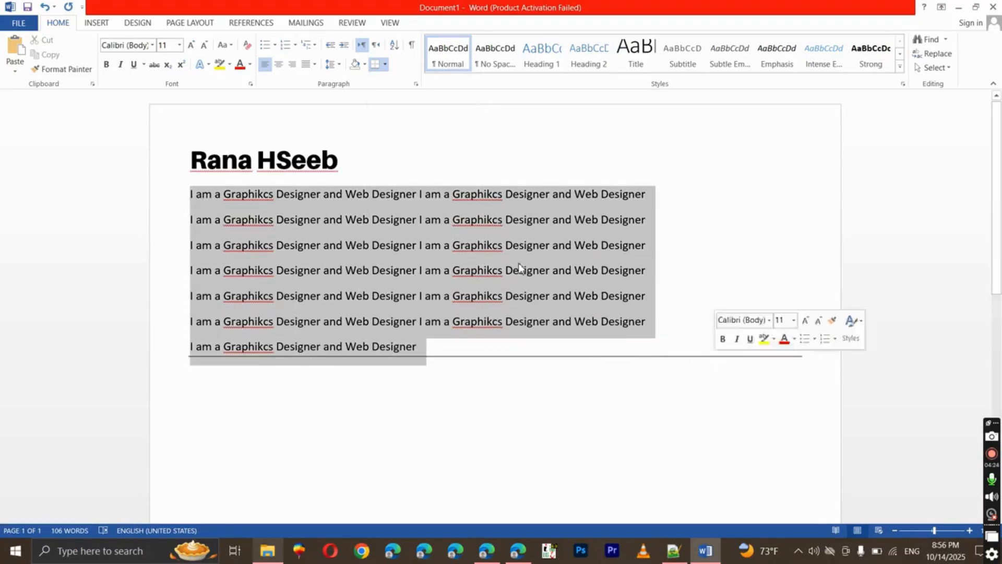
{"action": "left_click", "coordinate": [385, 66]}
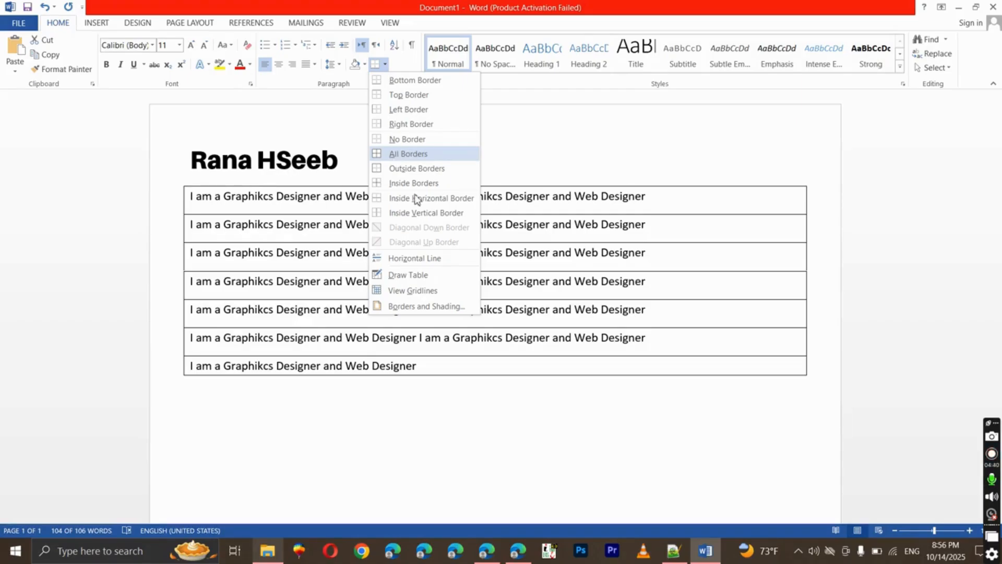
{"action": "left_click", "coordinate": [340, 119]}
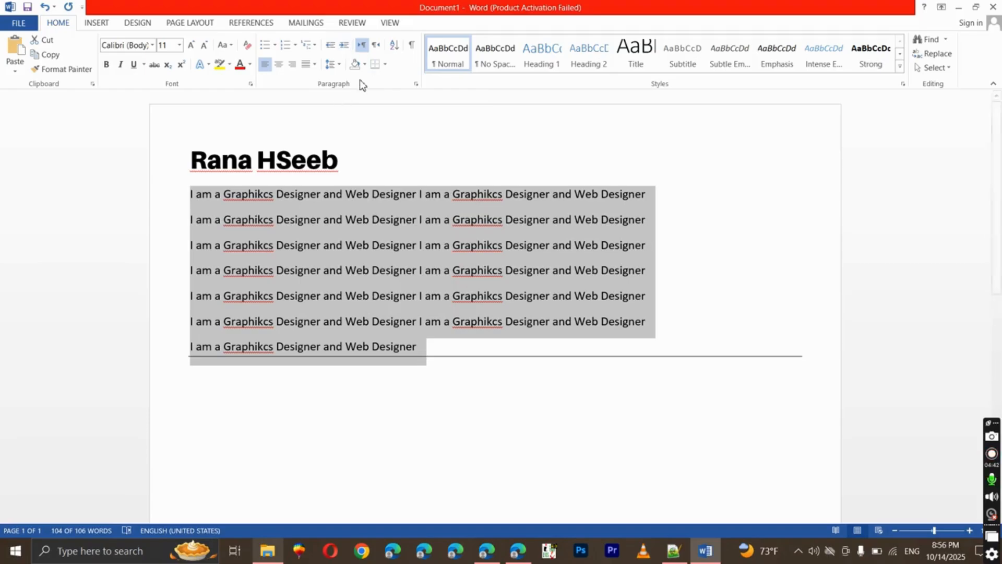
{"action": "left_click", "coordinate": [364, 64]}
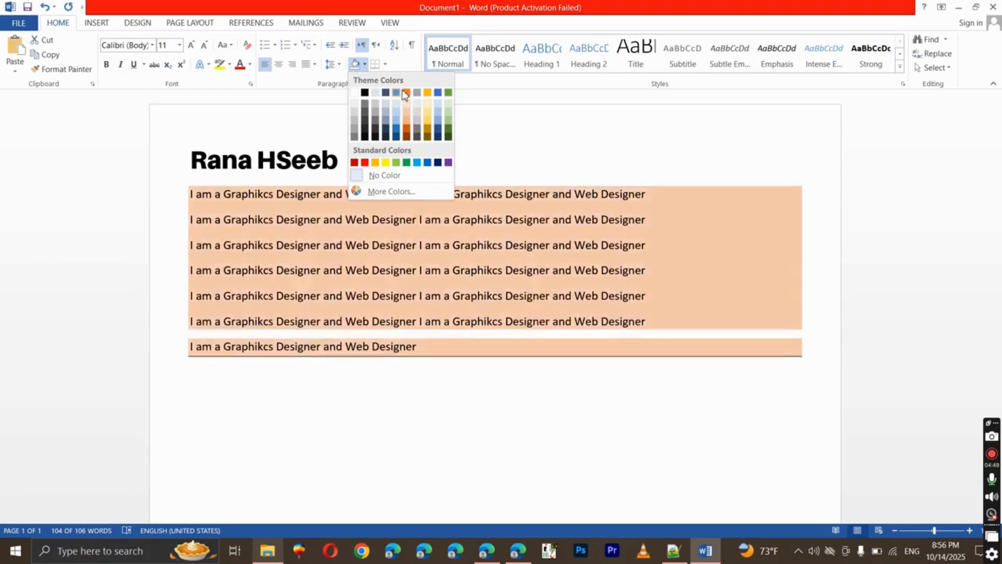
{"action": "left_click", "coordinate": [321, 115]}
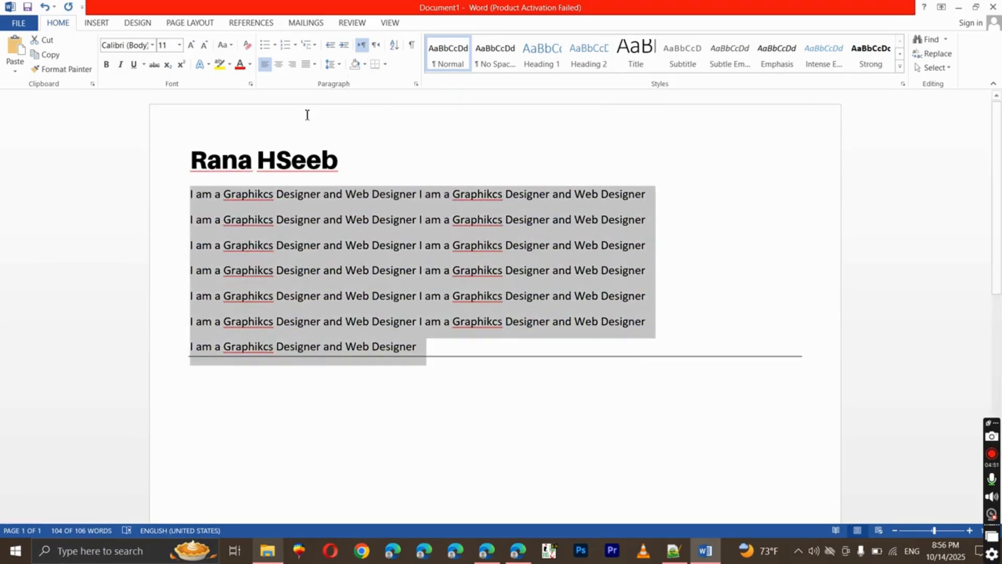
{"action": "left_click", "coordinate": [280, 64]}
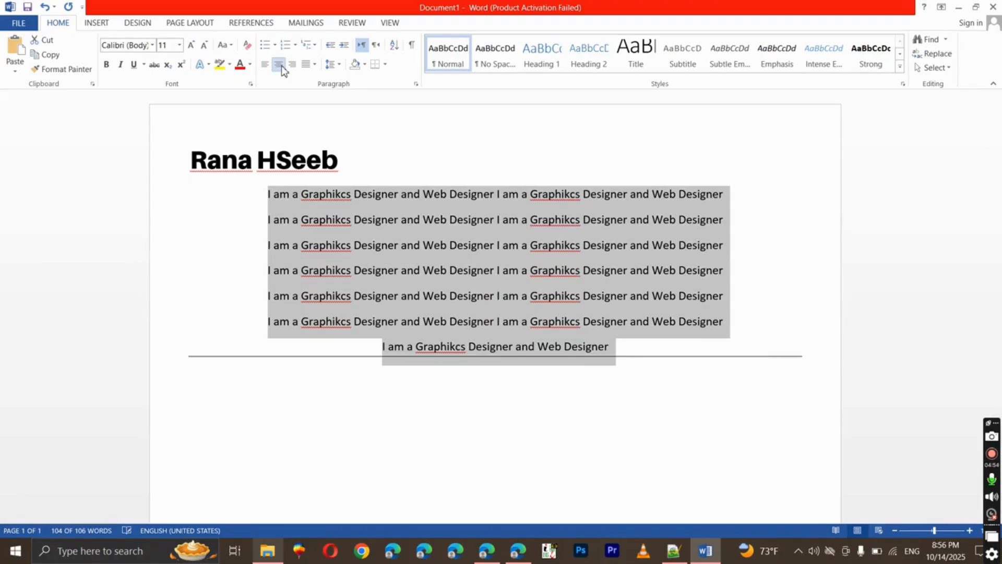
{"action": "left_click", "coordinate": [291, 67]}
{"action": "left_click", "coordinate": [265, 64]}
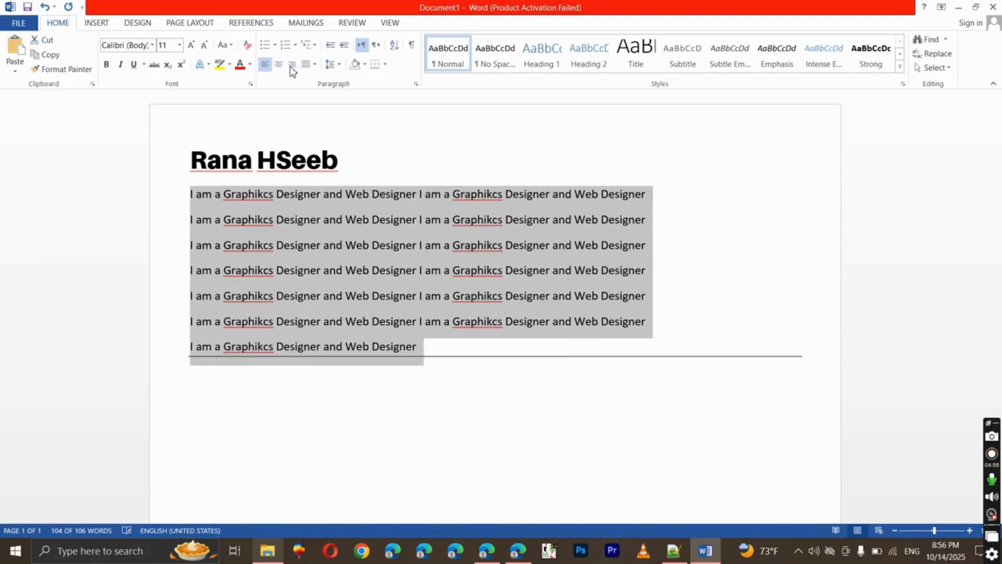
{"action": "left_click", "coordinate": [306, 68]}
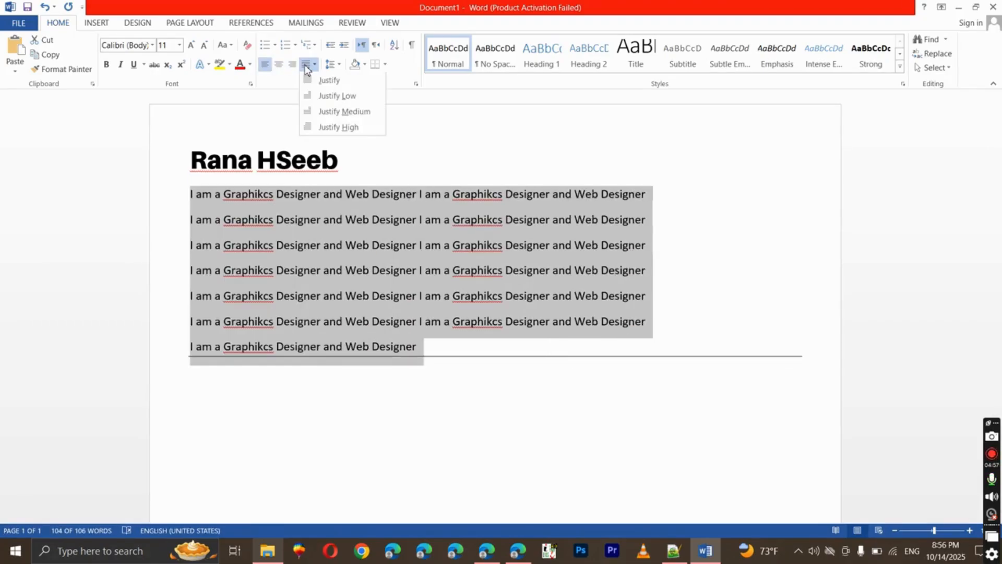
{"action": "left_click", "coordinate": [333, 82]}
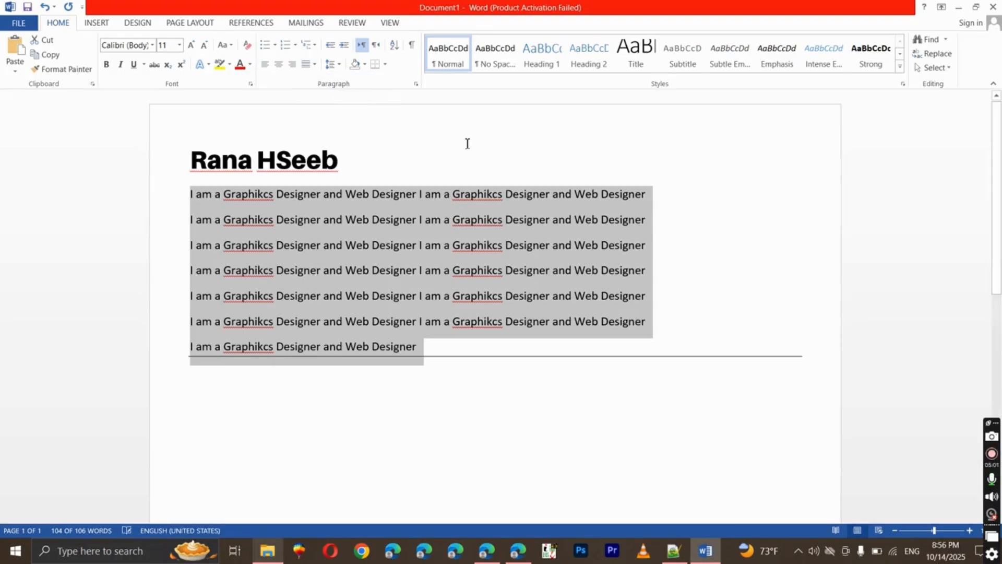
{"action": "left_click", "coordinate": [558, 224]}
{"action": "left_click", "coordinate": [315, 64]}
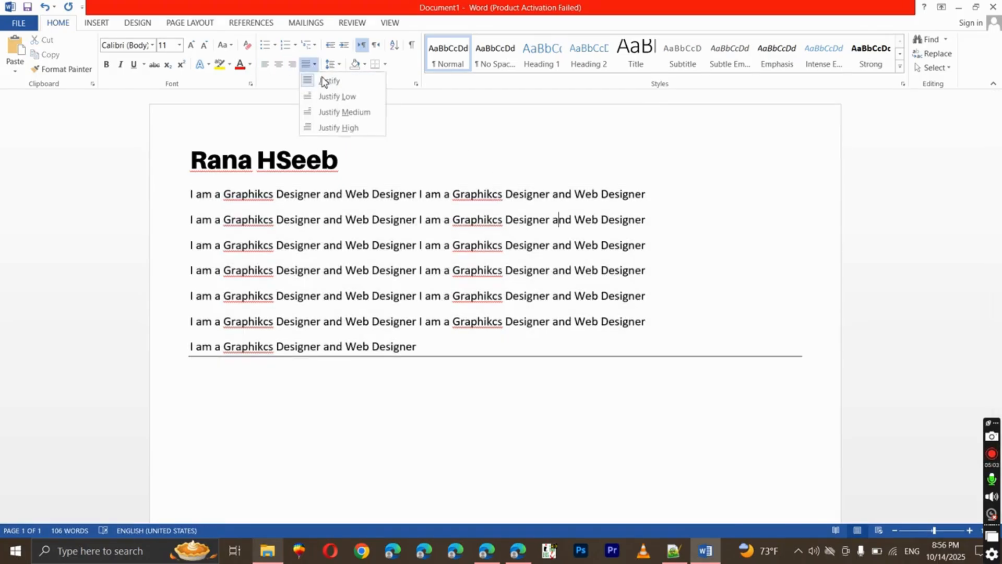
{"action": "left_click", "coordinate": [327, 82]}
{"action": "key", "text": "ctrl+l"}
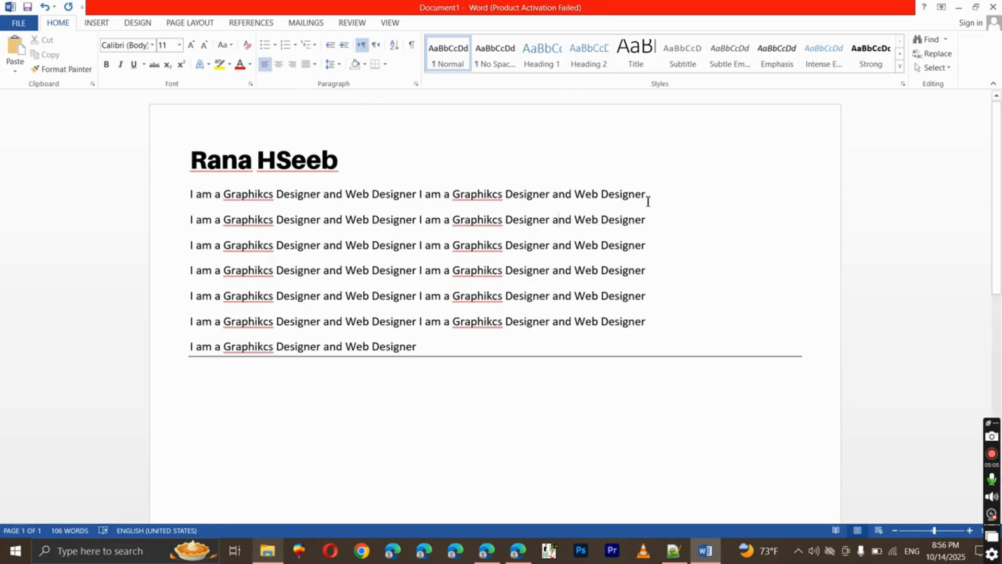
{"action": "left_click", "coordinate": [594, 297]}
{"action": "left_click", "coordinate": [637, 255]}
{"action": "left_click", "coordinate": [660, 228]}
{"action": "left_click", "coordinate": [656, 194]}
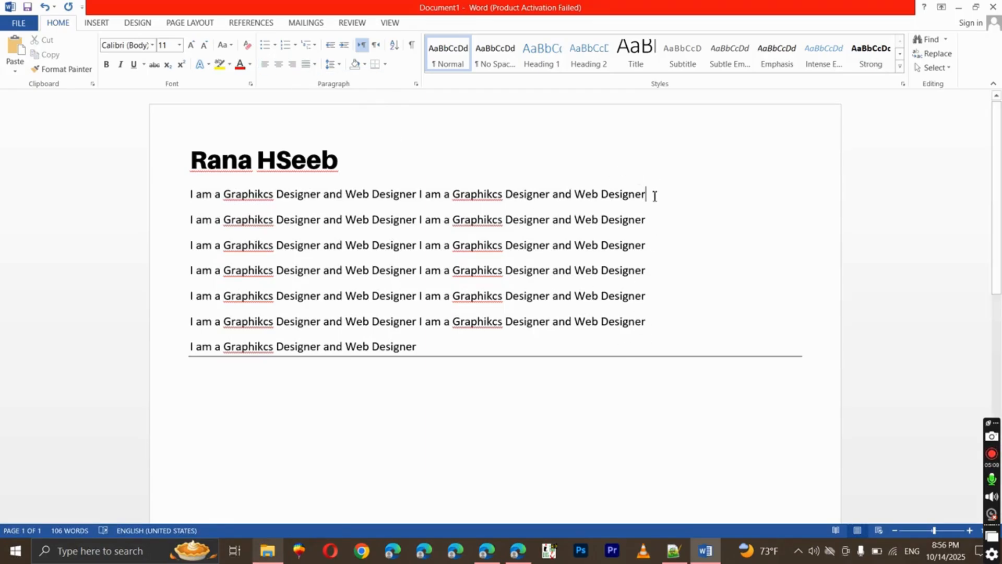
- Left-align line 1 and add stray letters (asdsadsadsad, asd, sadsadsad, asdsad, sdsad) at the line ends
{"action": "left_click", "coordinate": [264, 64]}
{"action": "type", "text": "asdsadsadsad"}
{"action": "left_click", "coordinate": [660, 225]}
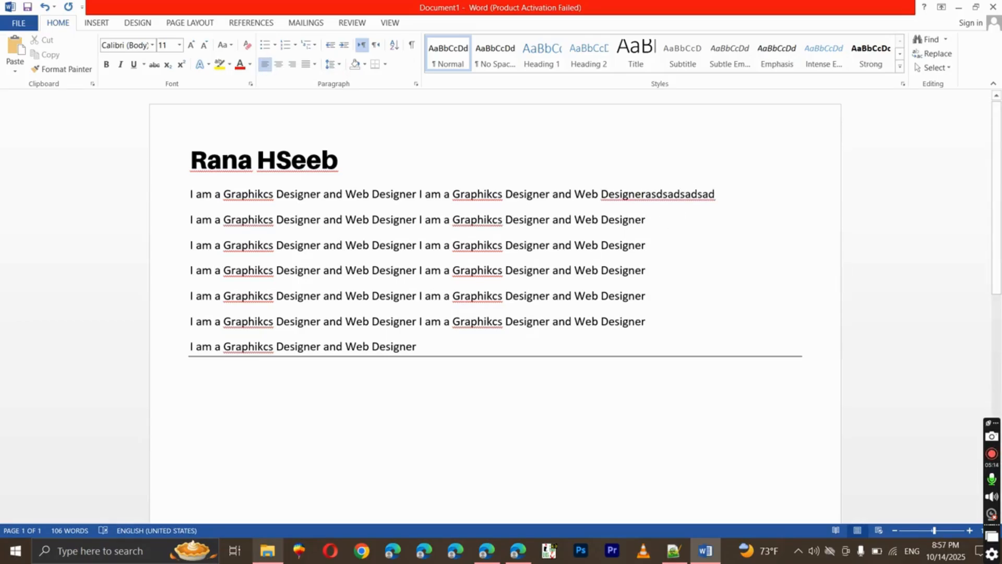
{"action": "type", "text": "asd"}
{"action": "left_click", "coordinate": [657, 245]}
{"action": "type", "text": "sadsadsad"}
{"action": "left_click", "coordinate": [663, 266]}
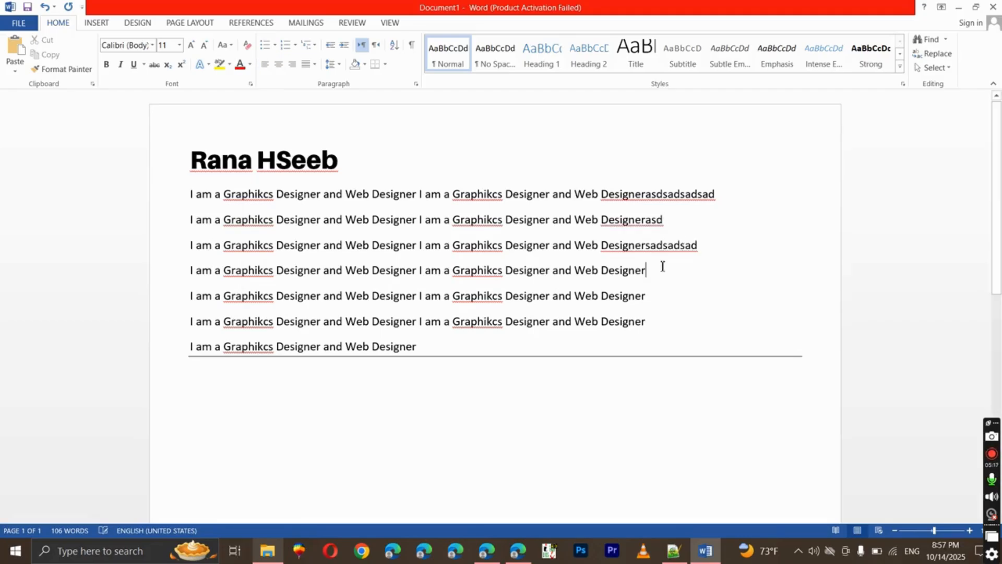
{"action": "type", "text": "asdsad"}
{"action": "left_click", "coordinate": [648, 296]}
{"action": "key", "text": "BackSpace"}
{"action": "key", "text": "BackSpace"}
{"action": "left_click", "coordinate": [653, 321]}
{"action": "type", "text": "sdsad"}
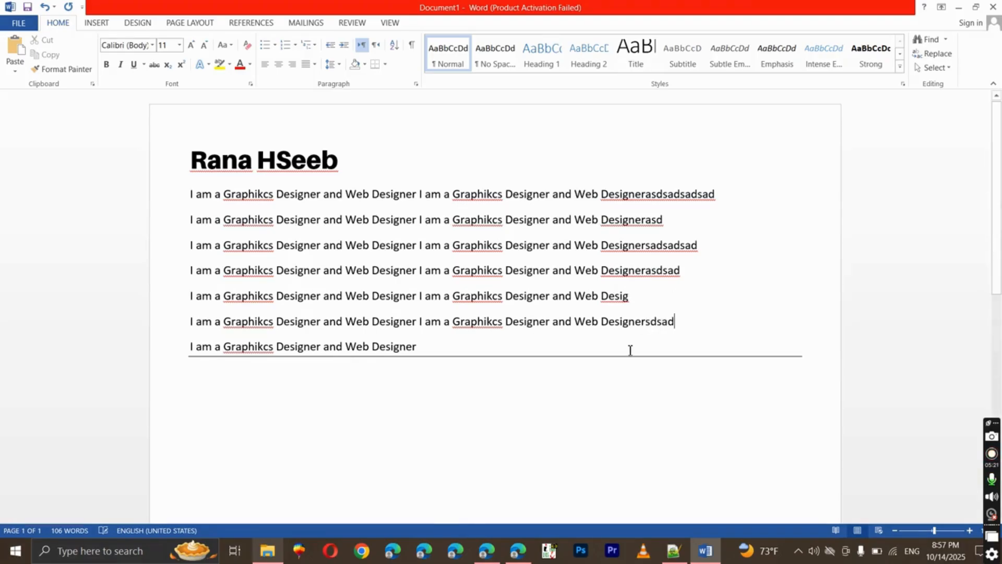
{"action": "left_click", "coordinate": [443, 355]}
- Justify the seven body lines, then switch to ChatGPT in the web browser
{"action": "left_click_drag", "start_coordinate": [443, 358], "coordinate": [202, 193]}
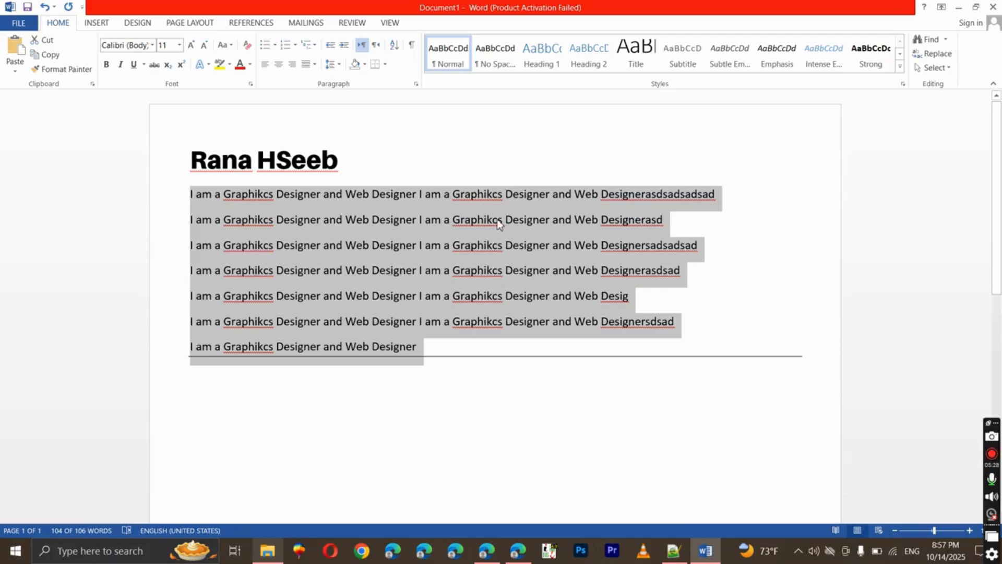
{"action": "left_click", "coordinate": [314, 64]}
{"action": "left_click", "coordinate": [328, 83]}
{"action": "left_click", "coordinate": [642, 219]}
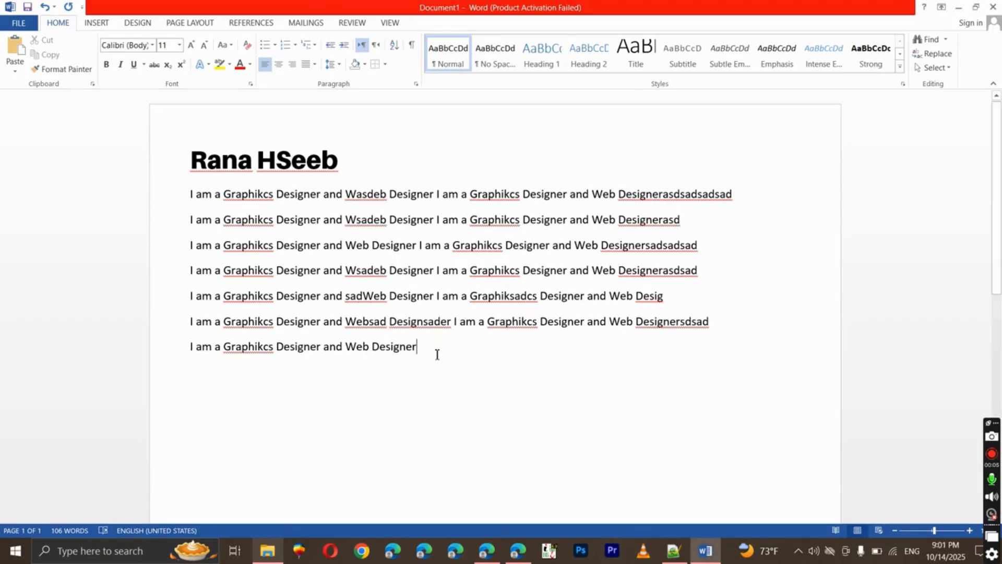
{"action": "left_click_drag", "start_coordinate": [437, 354], "coordinate": [217, 203]}
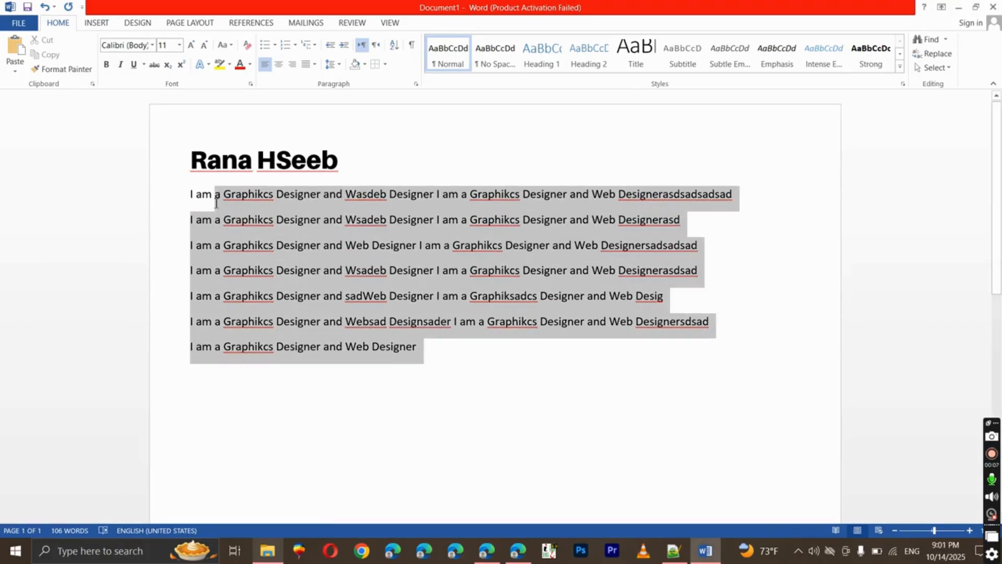
{"action": "left_click", "coordinate": [438, 372]}
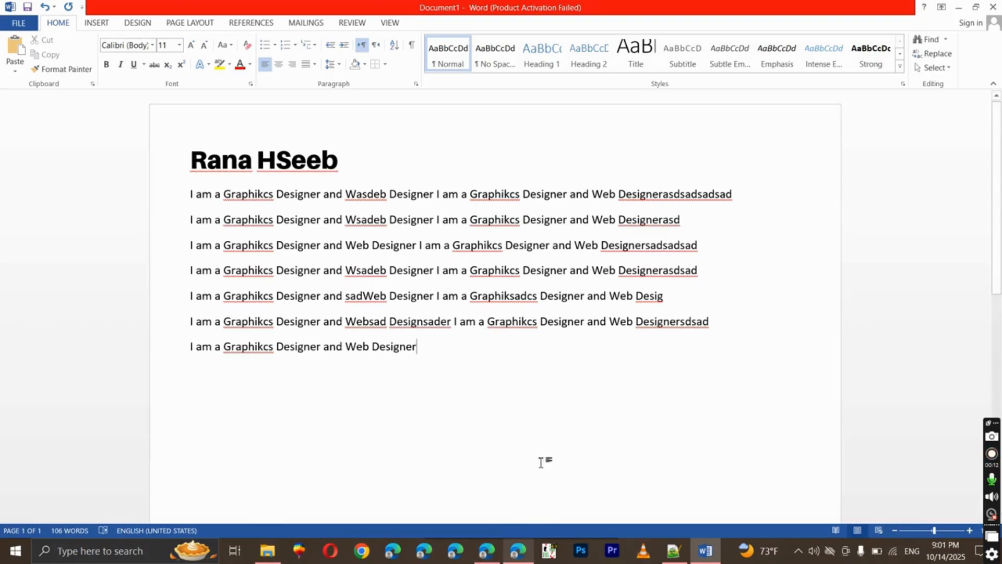
{"action": "left_click", "coordinate": [494, 553]}
{"action": "left_click", "coordinate": [245, 10]}
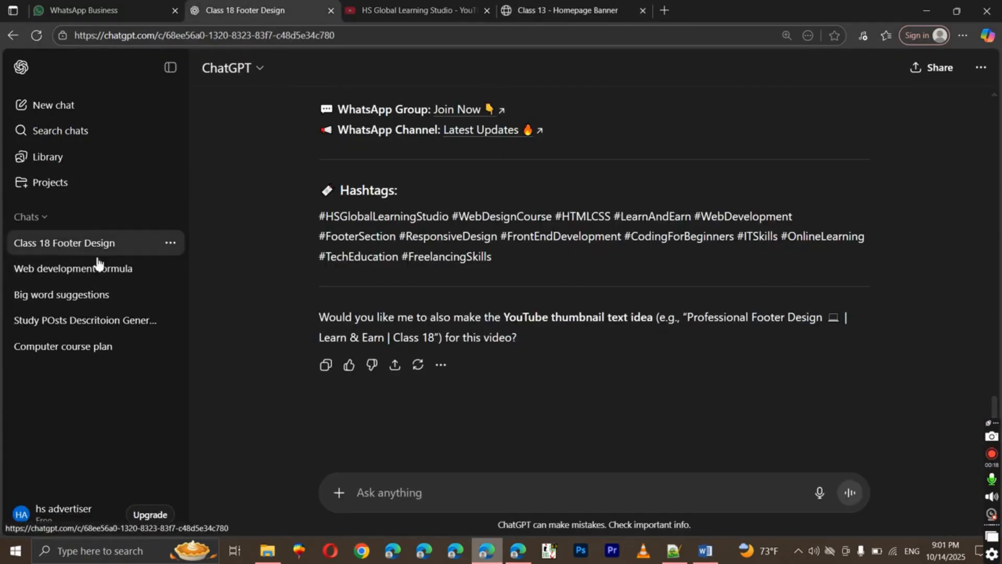
- Open the Big word suggestions chat and start drafting a message
{"action": "left_click", "coordinate": [70, 304]}
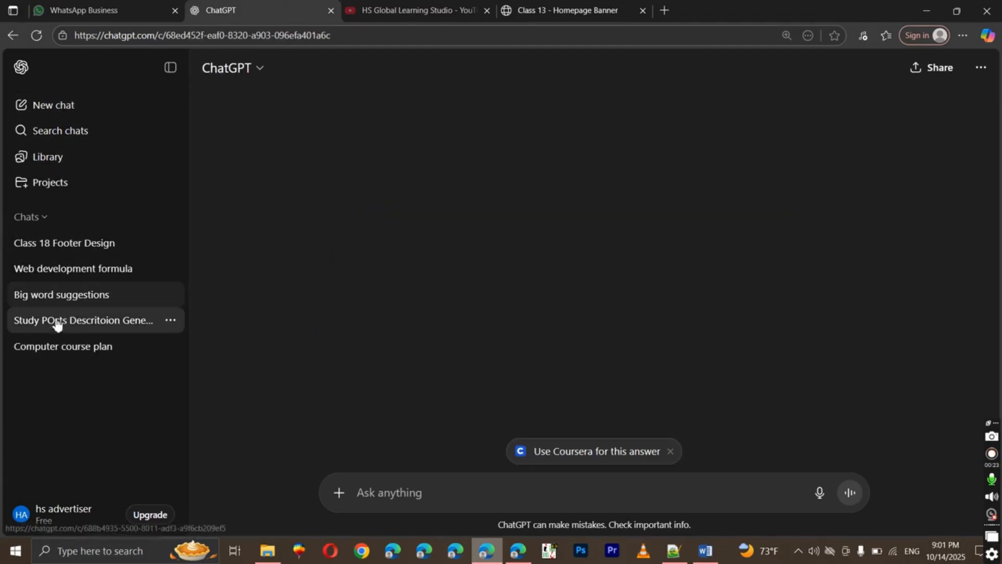
{"action": "left_click", "coordinate": [440, 499]}
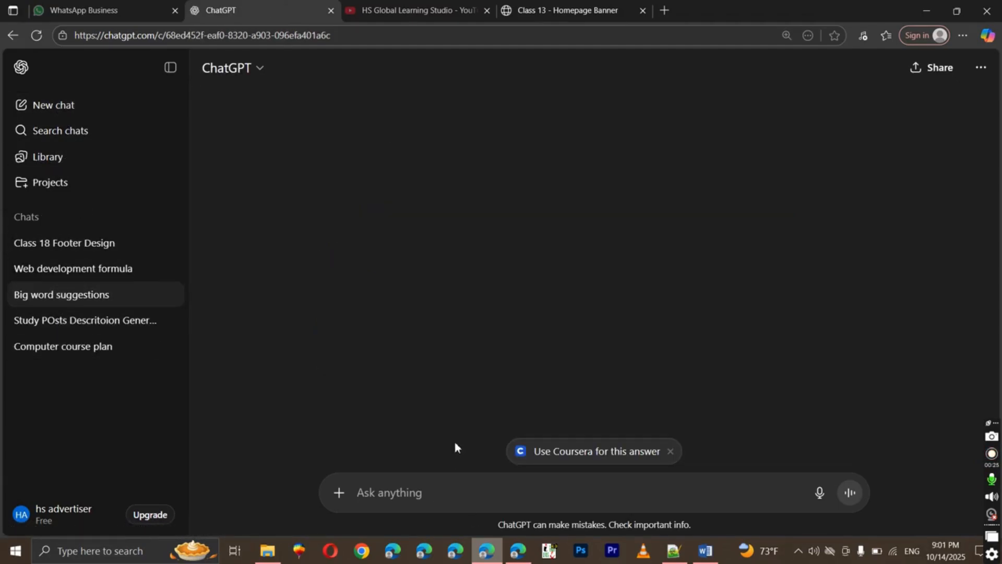
{"action": "type", "text": "for"}
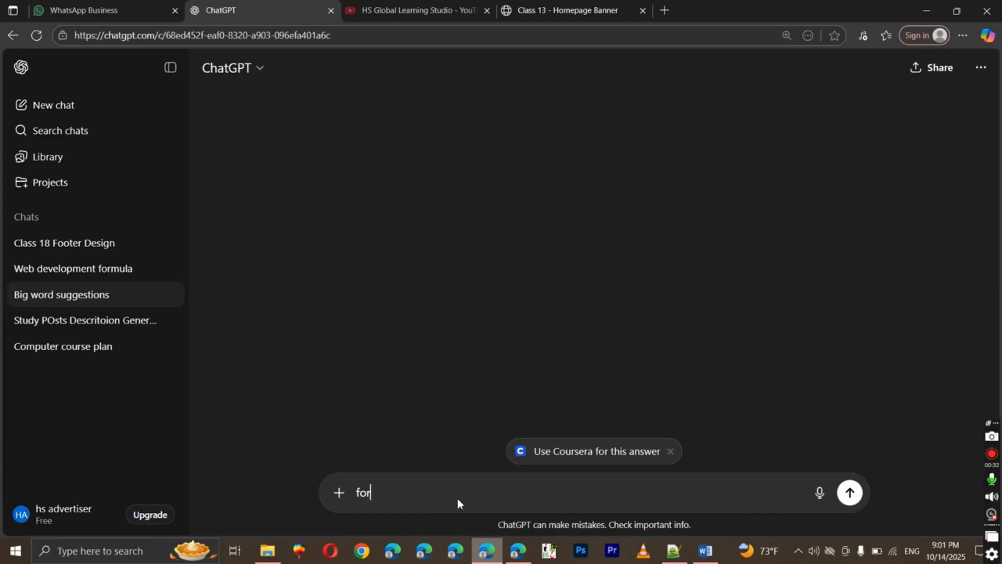
{"action": "double_click", "coordinate": [496, 495]}
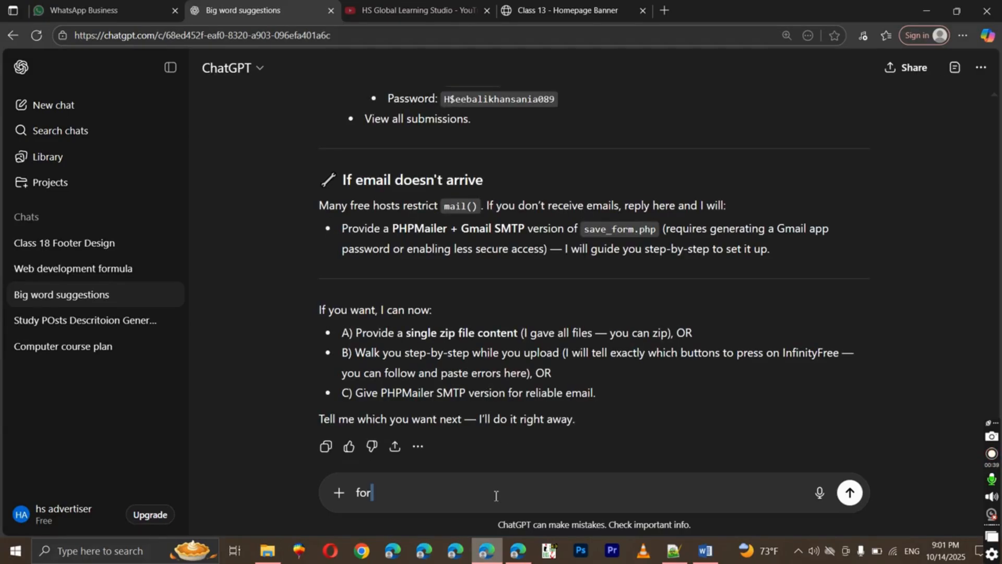
{"action": "left_click", "coordinate": [496, 495]}
{"action": "type", "text": "practiv"}
{"action": "key", "text": "BackSpace"}
{"action": "key", "text": "BackSpace"}
{"action": "key", "text": "BackSpace"}
{"action": "key", "text": "BackSpace"}
{"action": "key", "text": "BackSpace"}
{"action": "key", "text": "BackSpace"}
{"action": "key", "text": "BackSpace"}
{"action": "key", "text": "BackSpace"}
{"action": "key", "text": "BackSpace"}
{"action": "key", "text": "BackSpace"}
{"action": "key", "text": "BackSpace"}
{"action": "type", "text": "prior"}
- Send 'provide paragraph for word pracitcw' and copy the generated practice paragraph
{"action": "key", "text": "ctrl+a"}
{"action": "type", "text": "provide paragraph "}
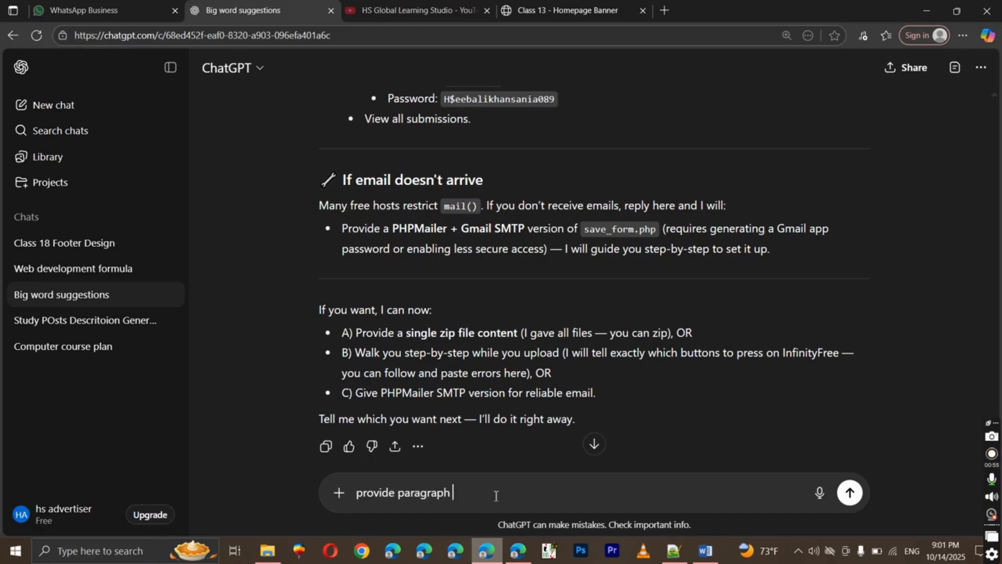
{"action": "type", "text": "for word"}
{"action": "type", "text": " pra"}
{"action": "type", "text": "cit"}
{"action": "type", "text": "cw"}
{"action": "key", "text": "Return"}
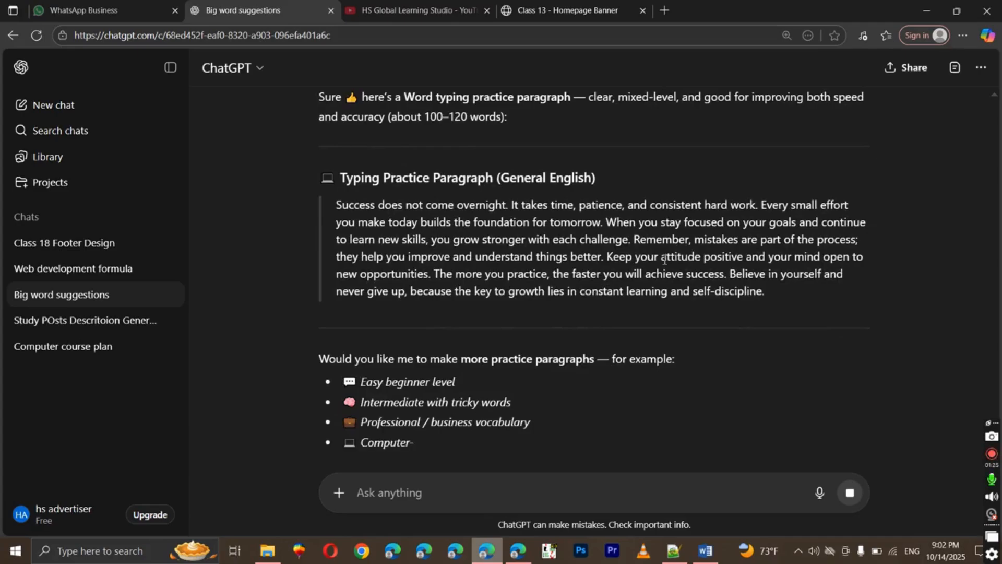
{"action": "triple_click", "coordinate": [369, 218]}
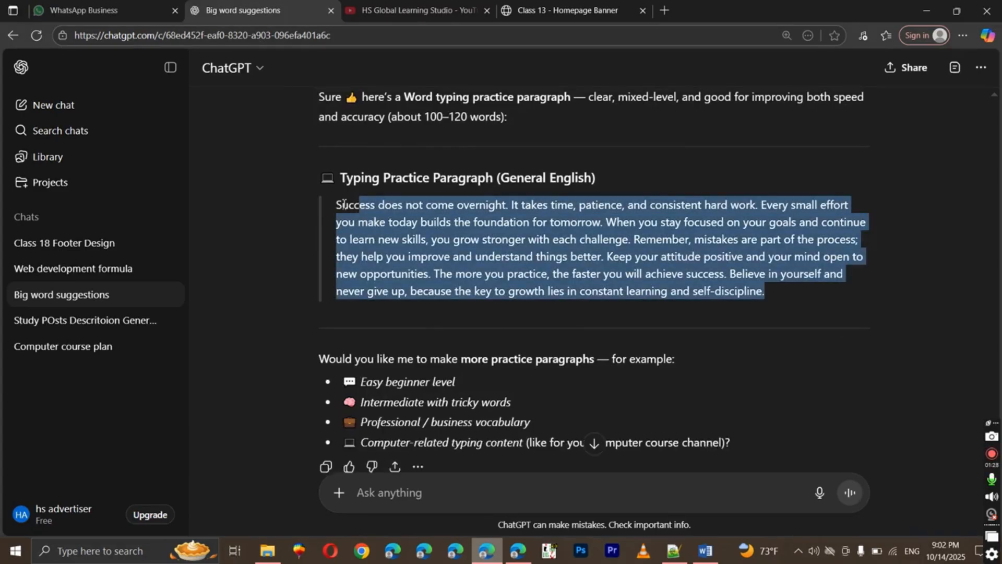
{"action": "left_click", "coordinate": [358, 160]}
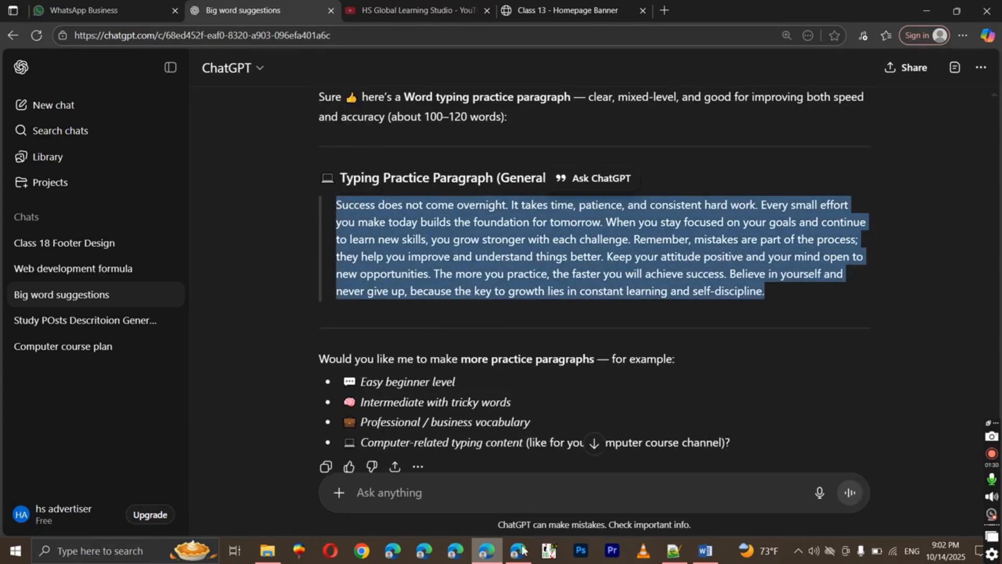
- Paste the copied paragraph over the seven body lines in Word
{"action": "left_click", "coordinate": [706, 550]}
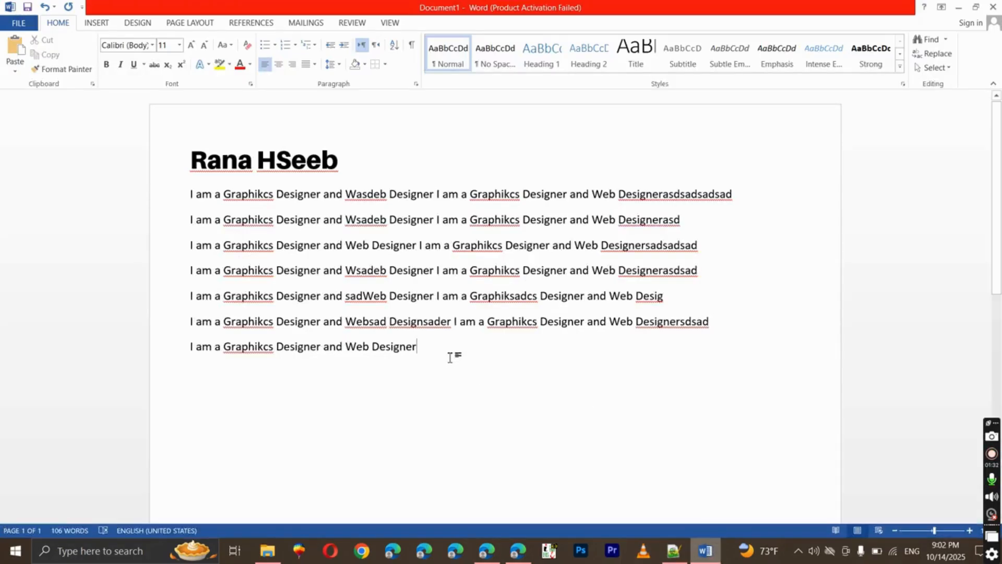
{"action": "left_click_drag", "start_coordinate": [433, 348], "coordinate": [170, 199]}
{"action": "key", "text": "ctrl+v"}
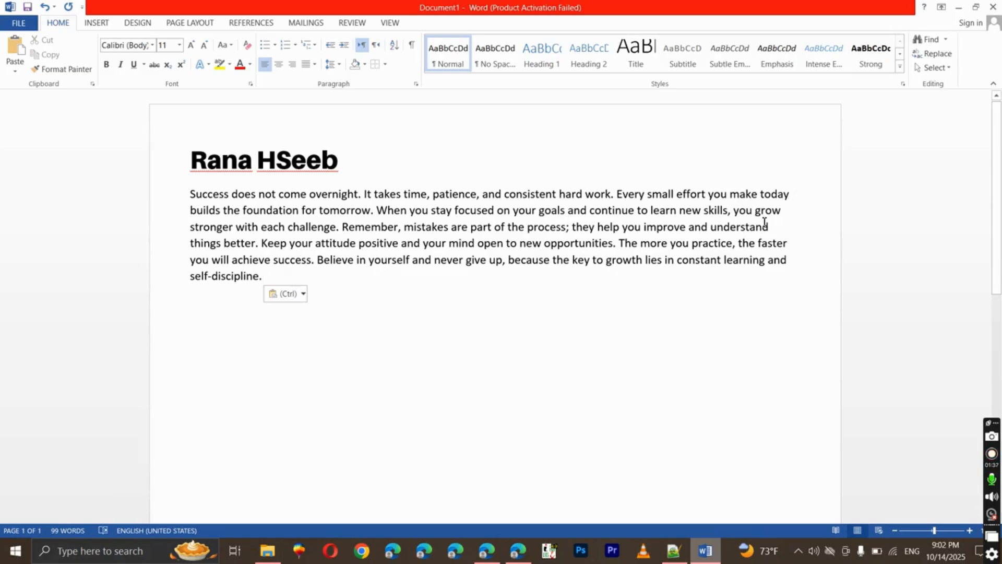
- Justify the pasted paragraph, briefly trying centered alignment before reverting it
{"action": "left_click_drag", "start_coordinate": [271, 282], "coordinate": [189, 195]}
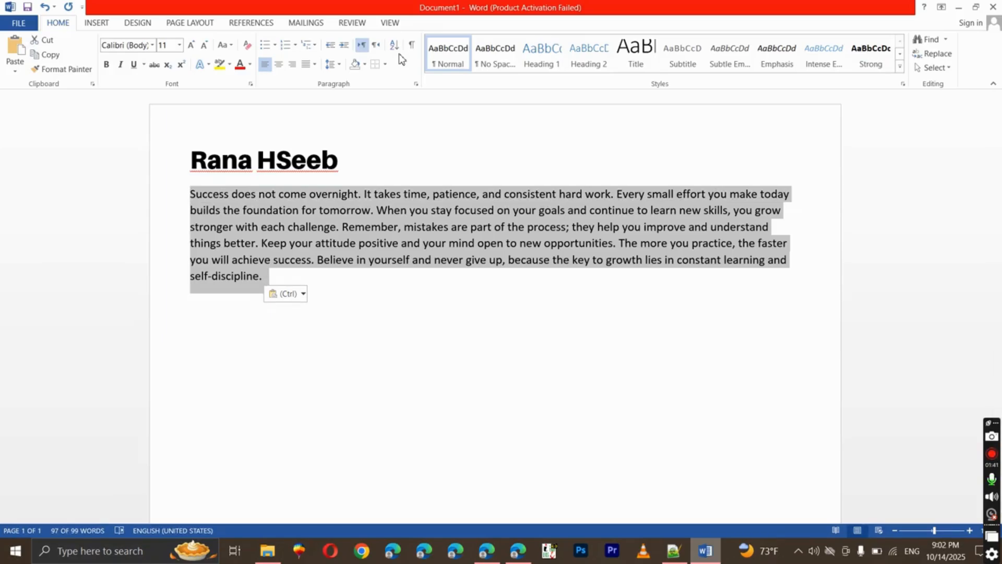
{"action": "key", "text": "ctrl"}
{"action": "left_click", "coordinate": [315, 64]}
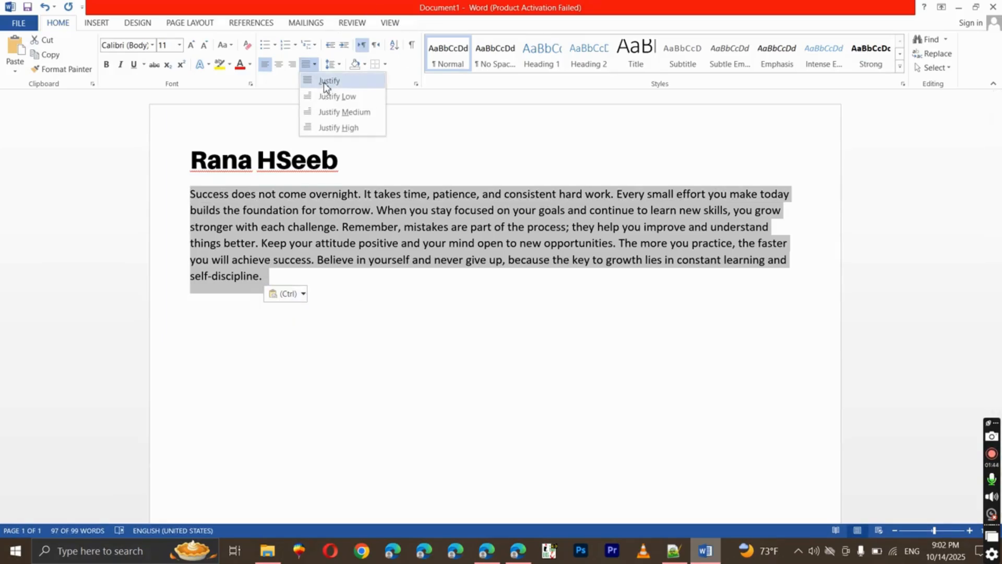
{"action": "left_click", "coordinate": [323, 81]}
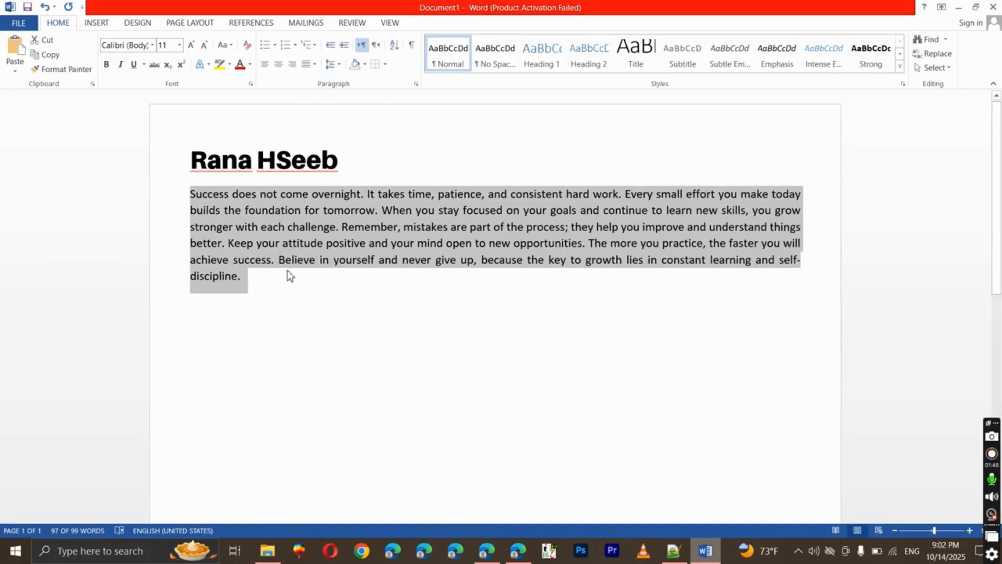
{"action": "left_click", "coordinate": [259, 274]}
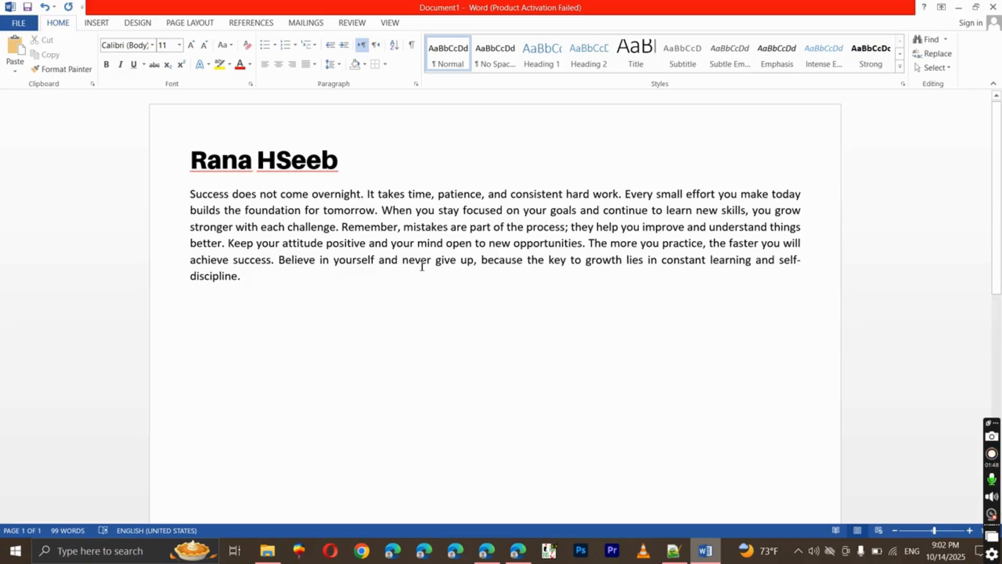
{"action": "left_click_drag", "start_coordinate": [259, 282], "coordinate": [190, 194]}
{"action": "left_click", "coordinate": [275, 64]}
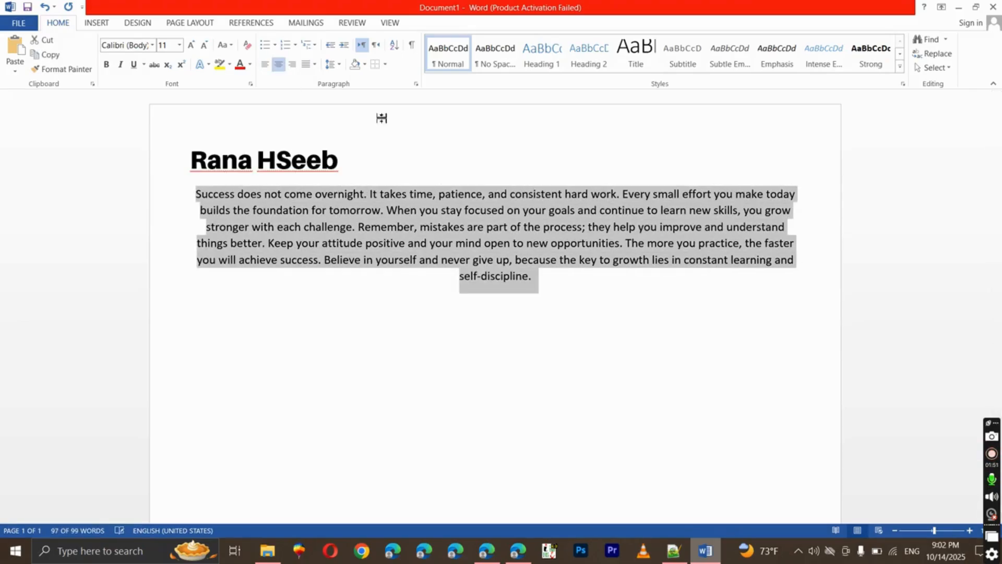
{"action": "left_click", "coordinate": [266, 67]}
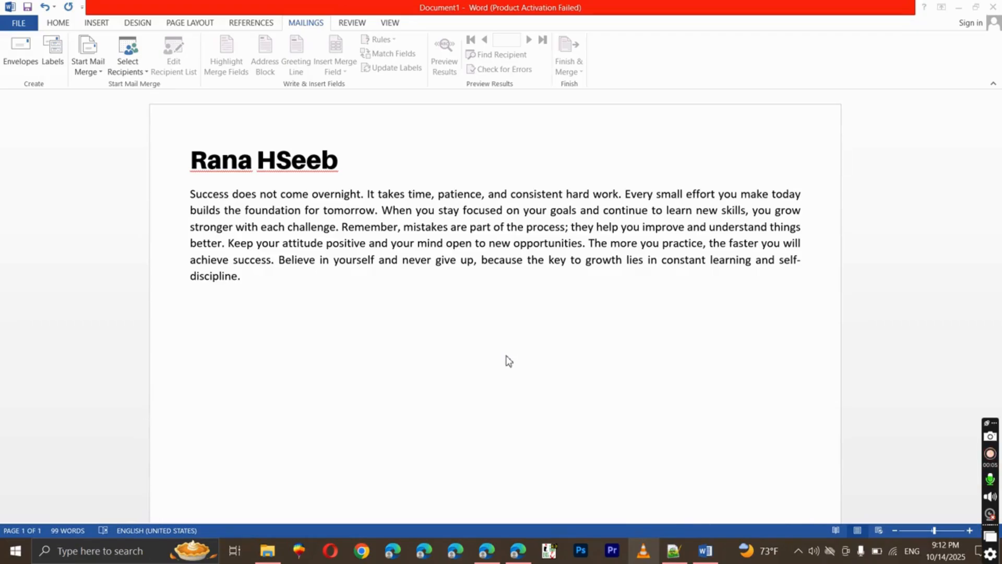
{"action": "left_click", "coordinate": [281, 287]}
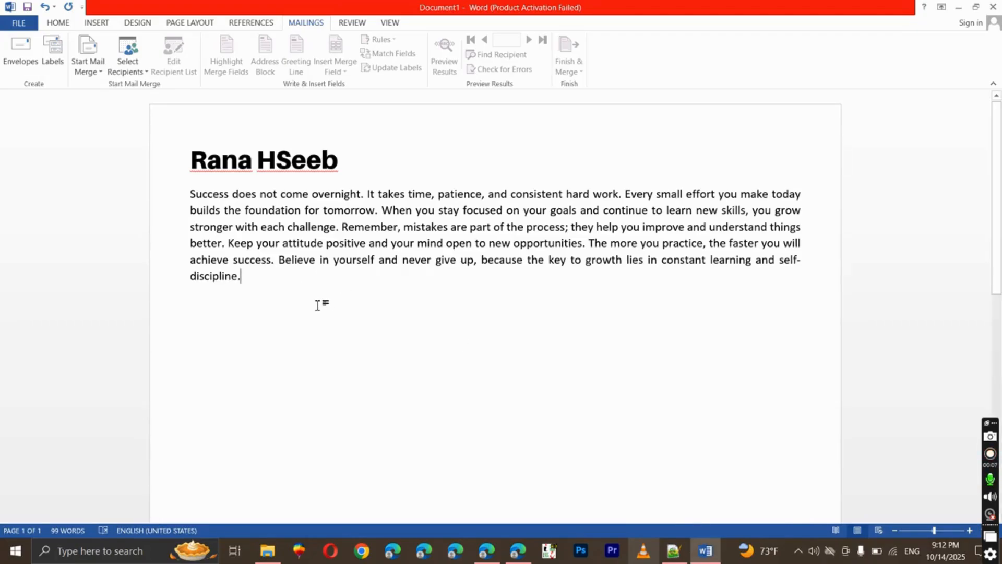